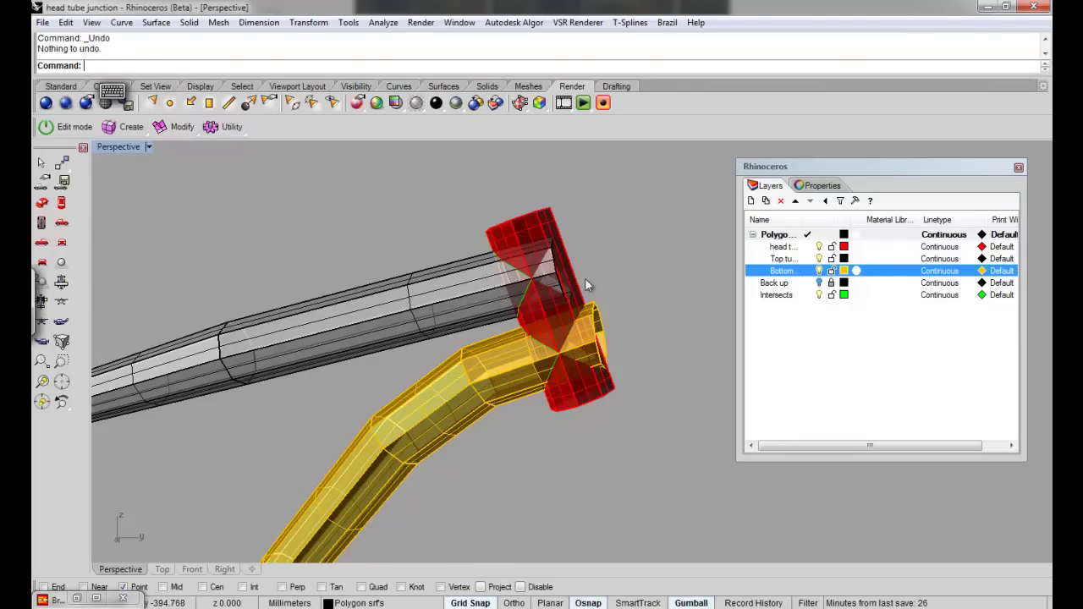
Compare the Back up layer's geometry with the head tube, top tube and bottom tube layers by switching their visibility off and on
right_click_drag(411, 364, 447, 371)
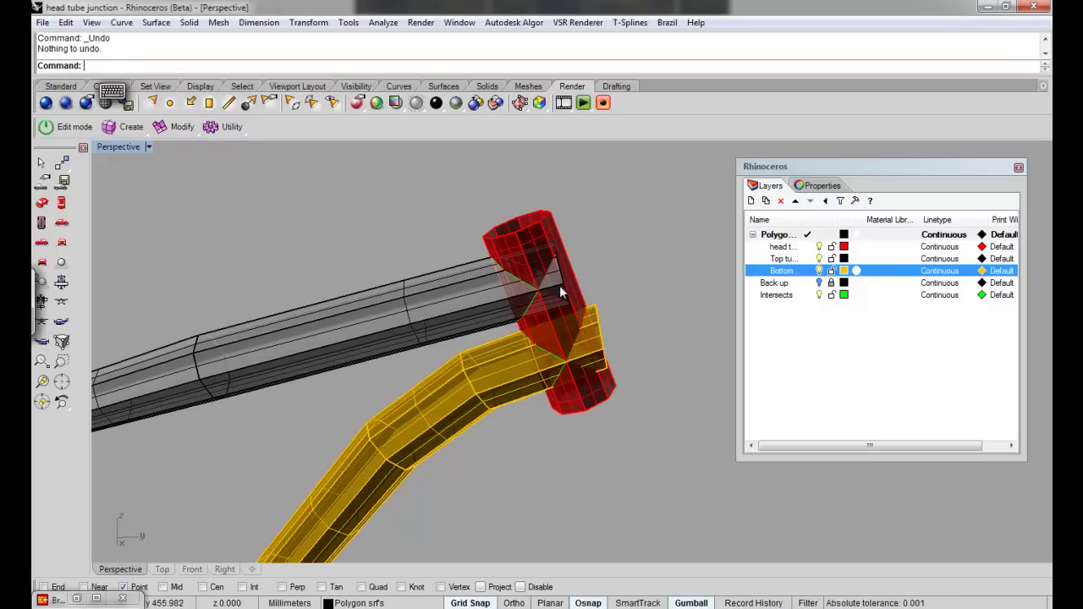
right_click_drag(527, 292, 543, 286)
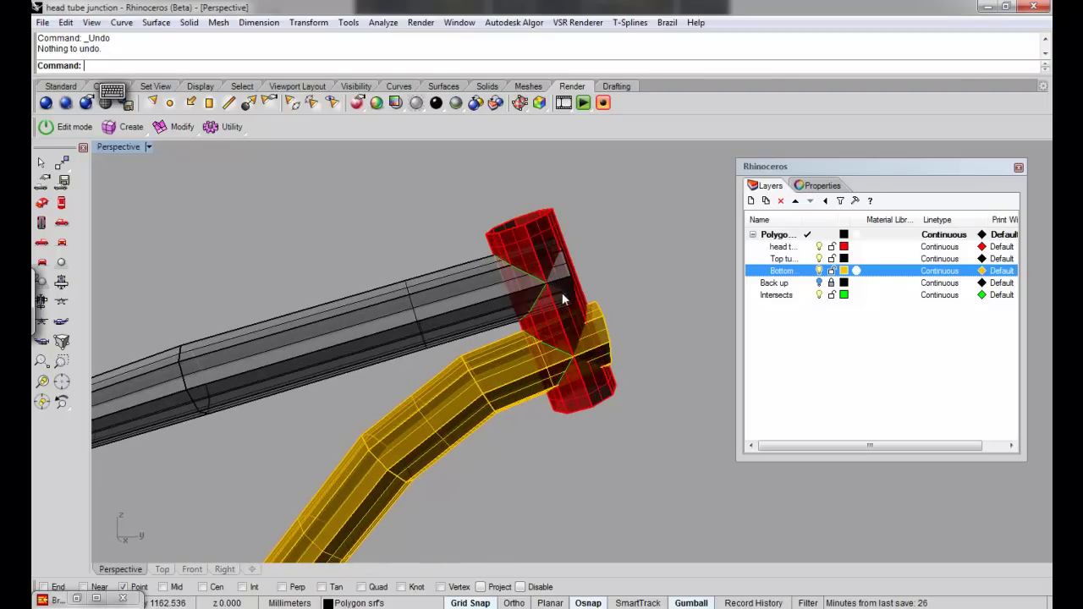
right_click_drag(564, 299, 510, 214)
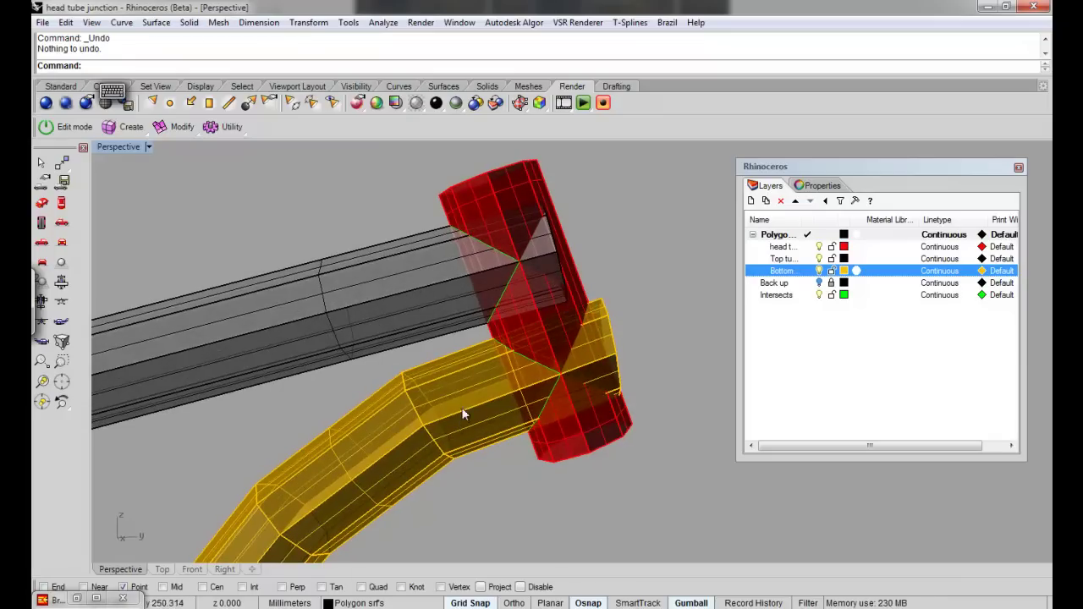
left_click(819, 246)
left_click(819, 258)
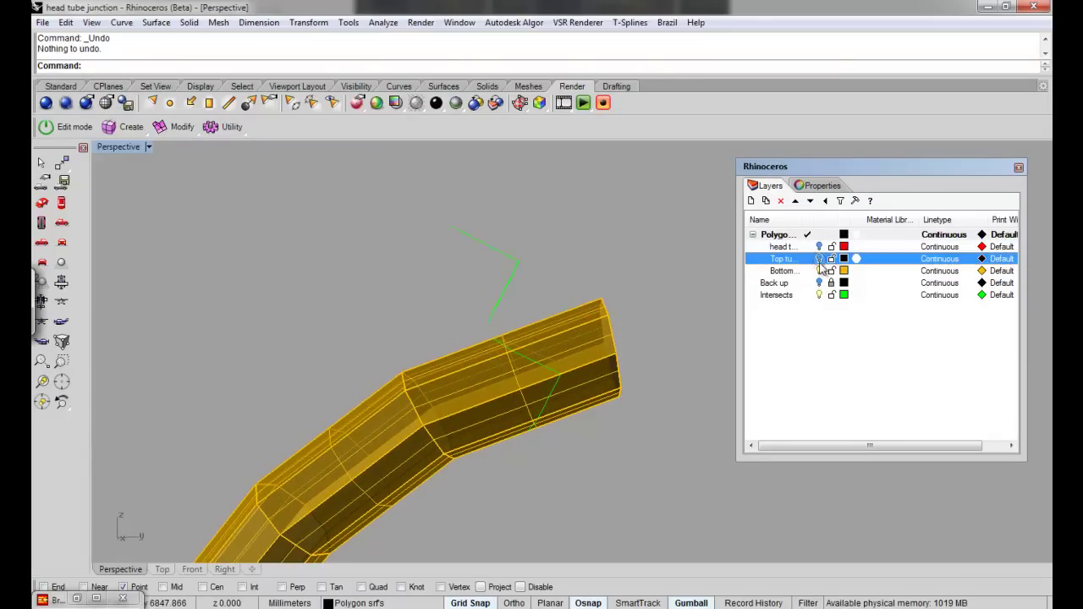
left_click(819, 270)
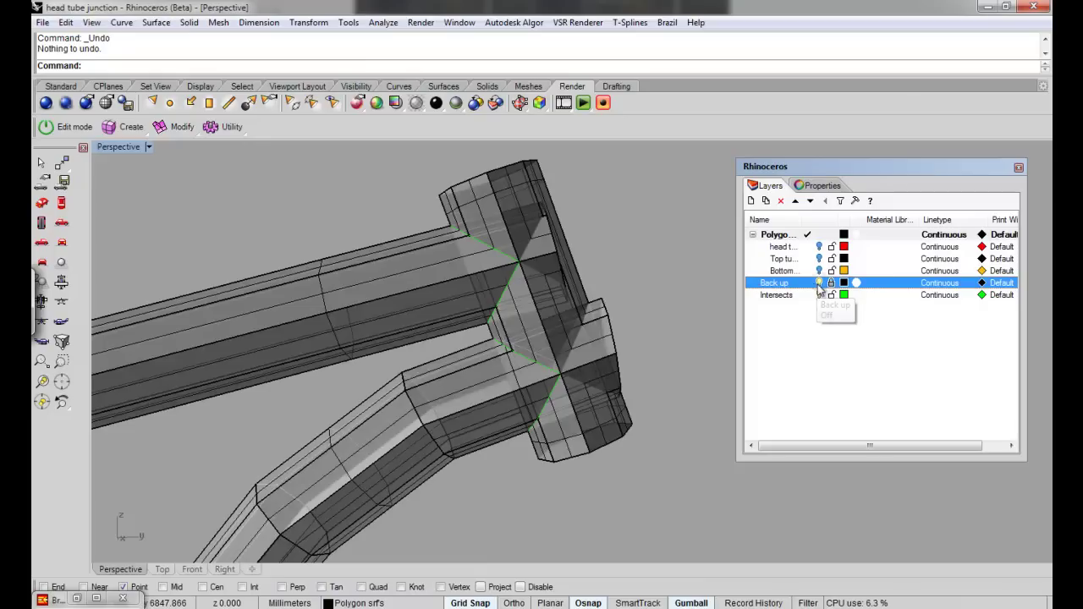
left_click(819, 283)
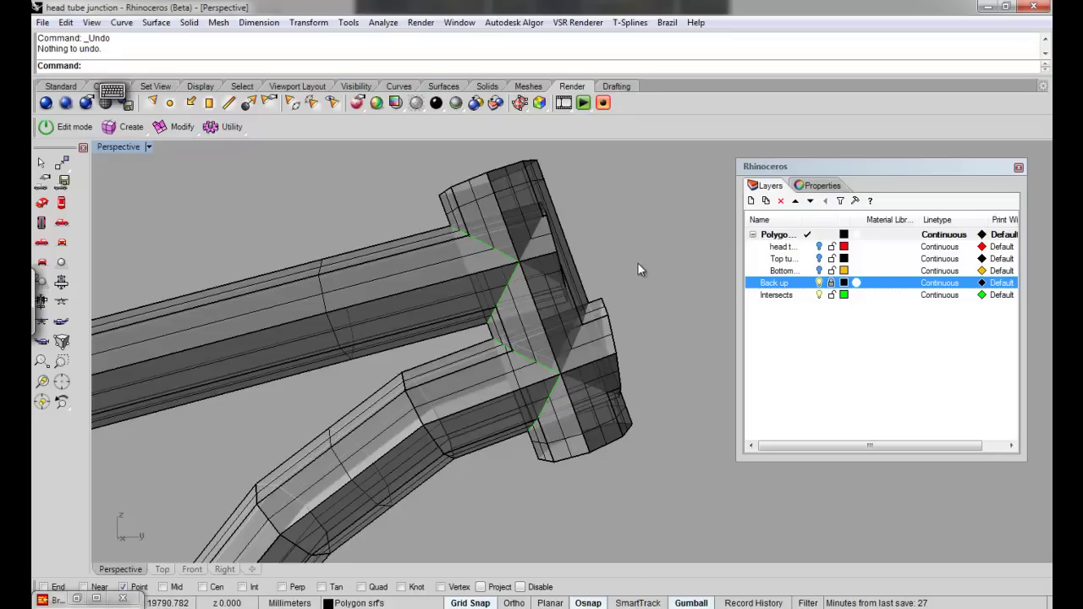
left_click(818, 247)
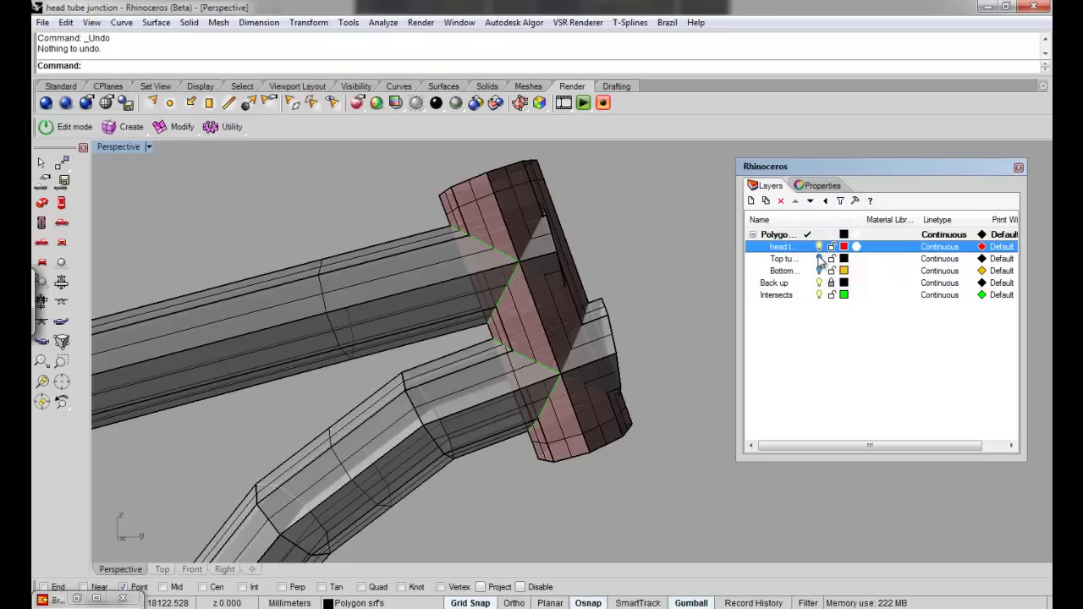
left_click(818, 258)
left_click(818, 270)
left_click(818, 282)
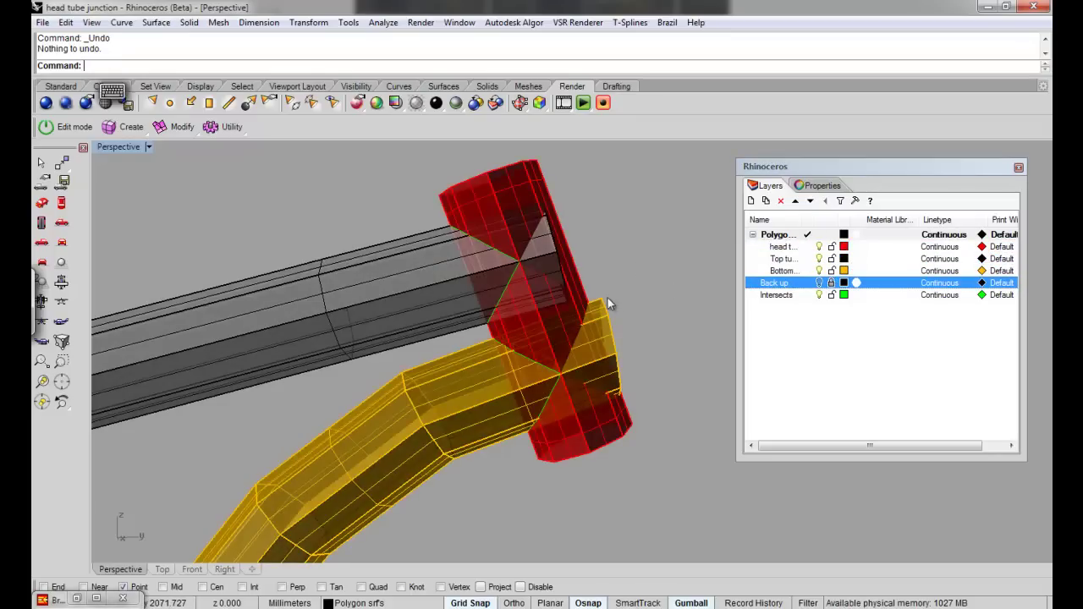
Explode the top tube, bottom tube and head tube polysurfaces and convert the resulting surfaces to T-splines
right_click_drag(604, 302, 520, 310)
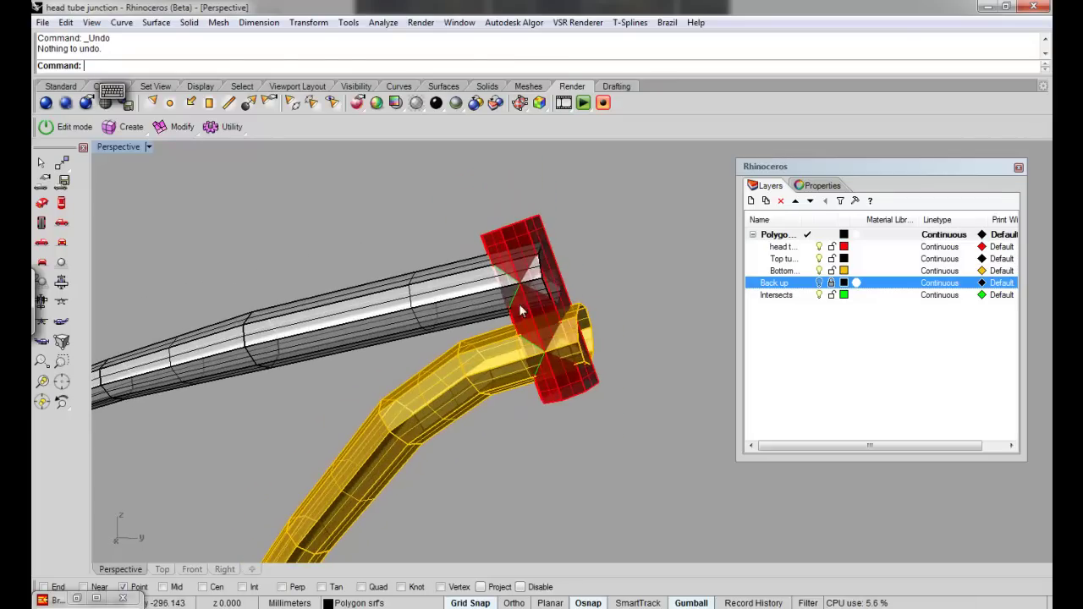
left_click(430, 303)
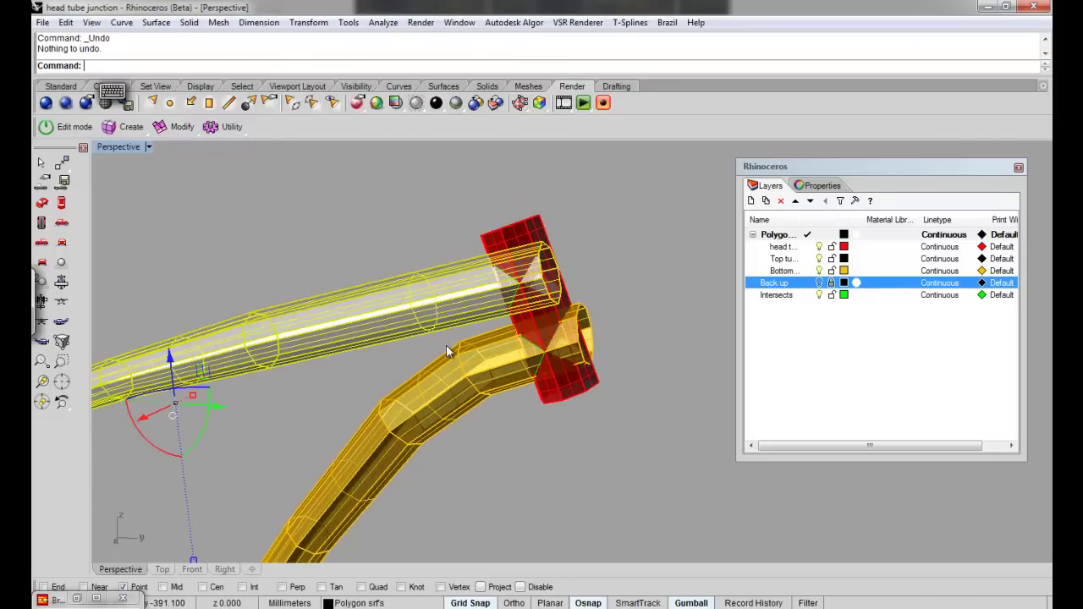
left_click(476, 349, "shift")
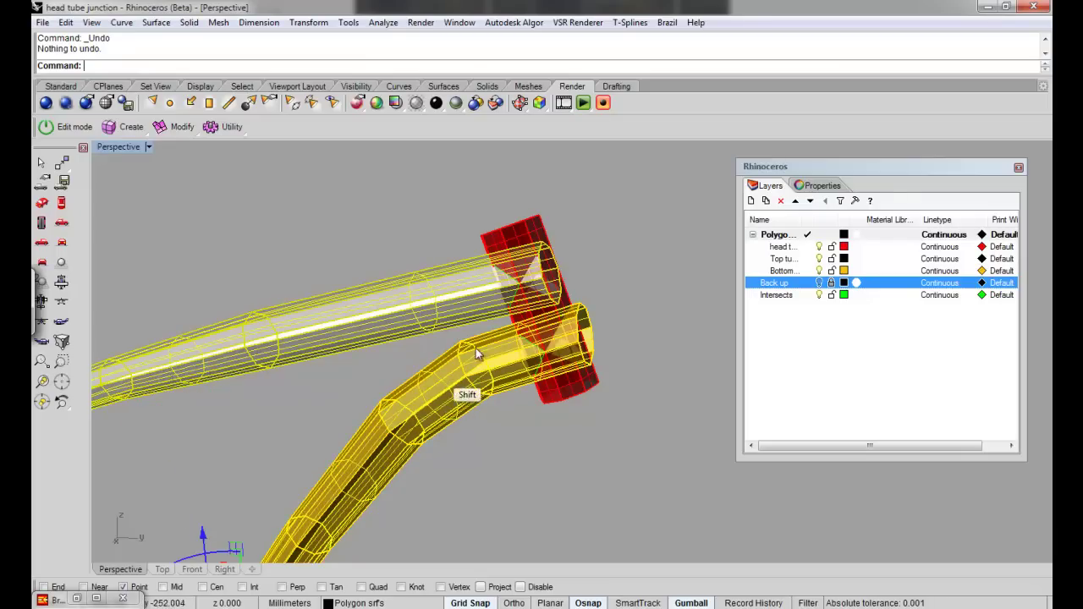
left_click(524, 242, "shift")
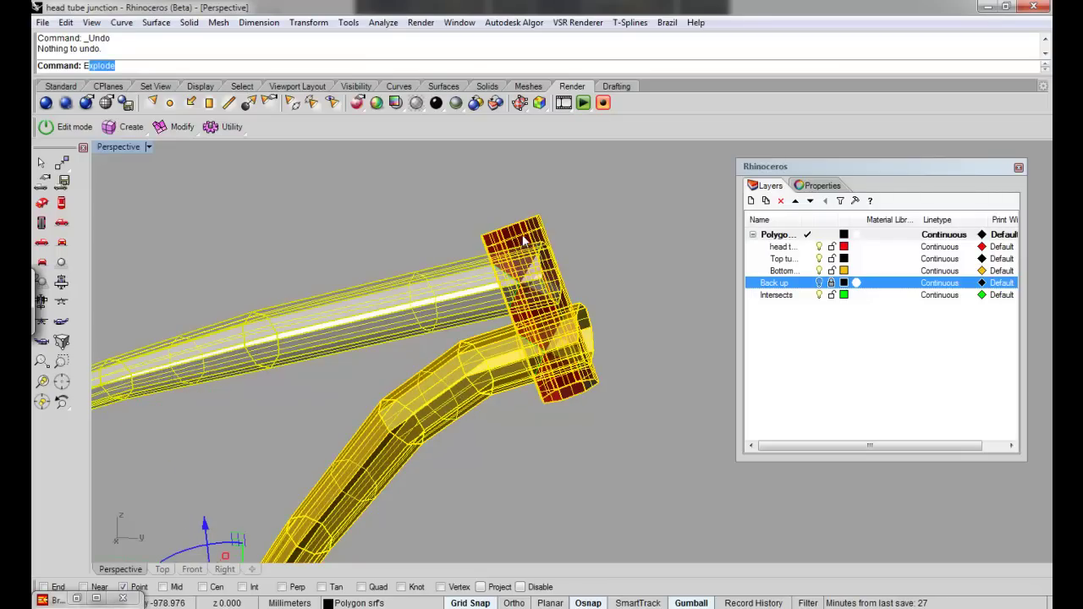
type("lode")
key("Return")
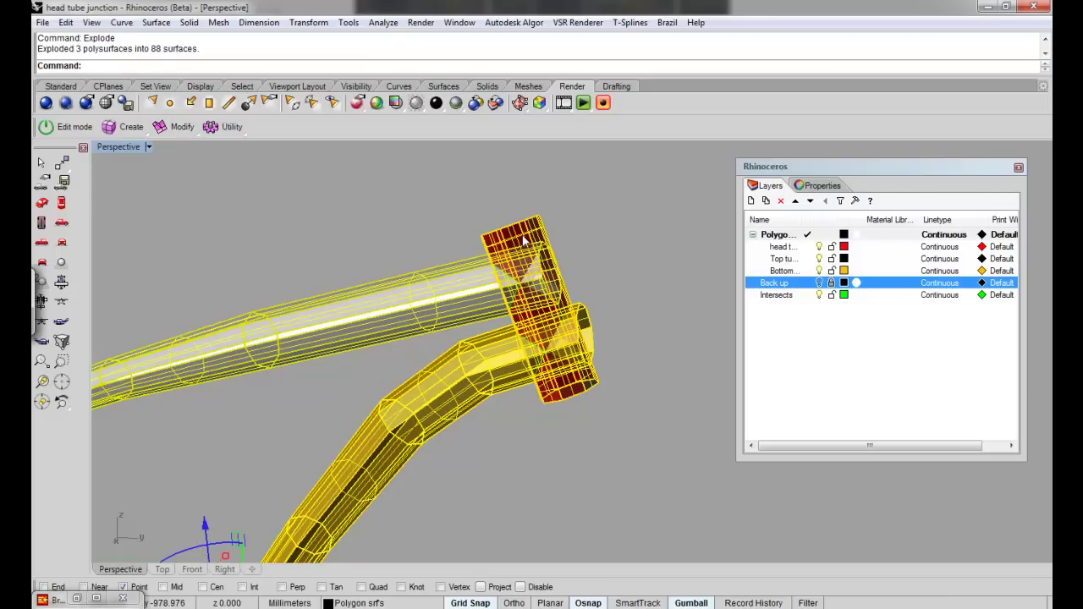
left_click(630, 22)
left_click(596, 54)
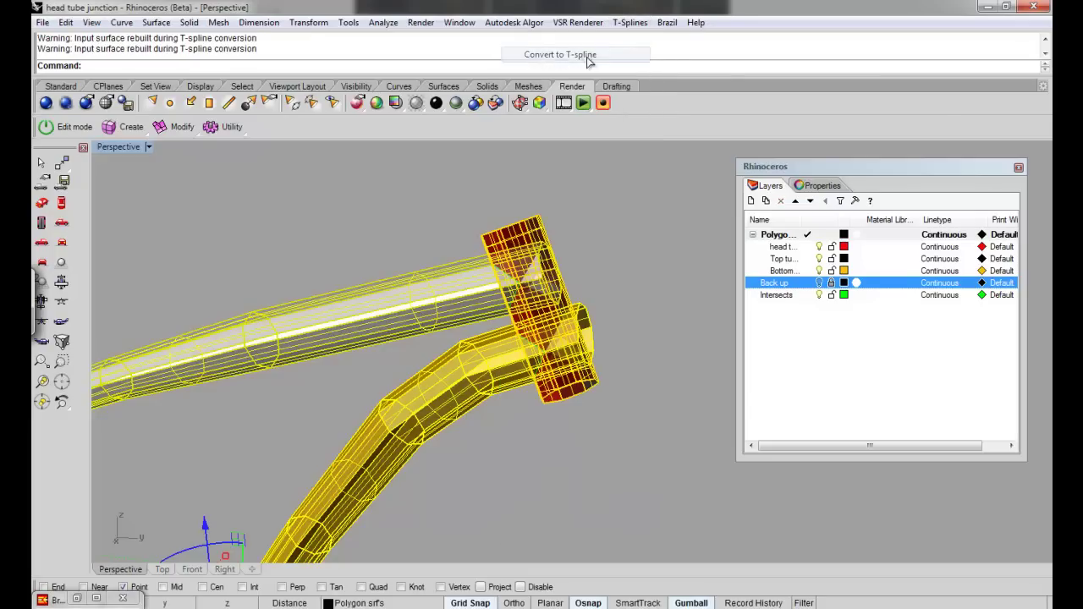
Weld all T-spline points of the head tube, top tube and bottom tube surfaces
scroll(606, 264, "down", 5)
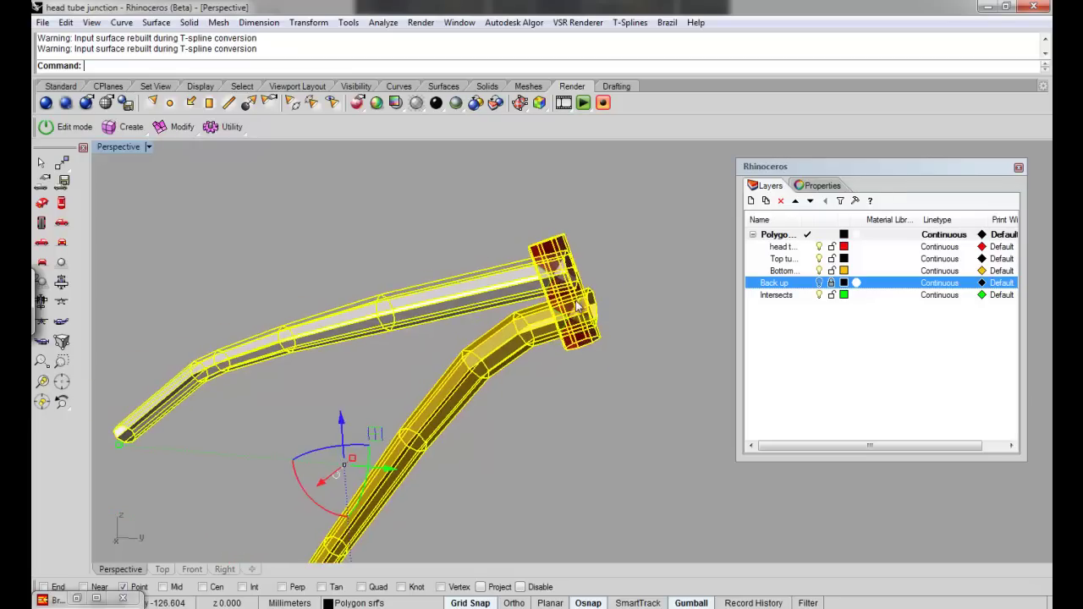
right_click_drag(572, 311, 638, 243, "shift")
scroll(647, 247, "down", 2)
left_click(630, 22)
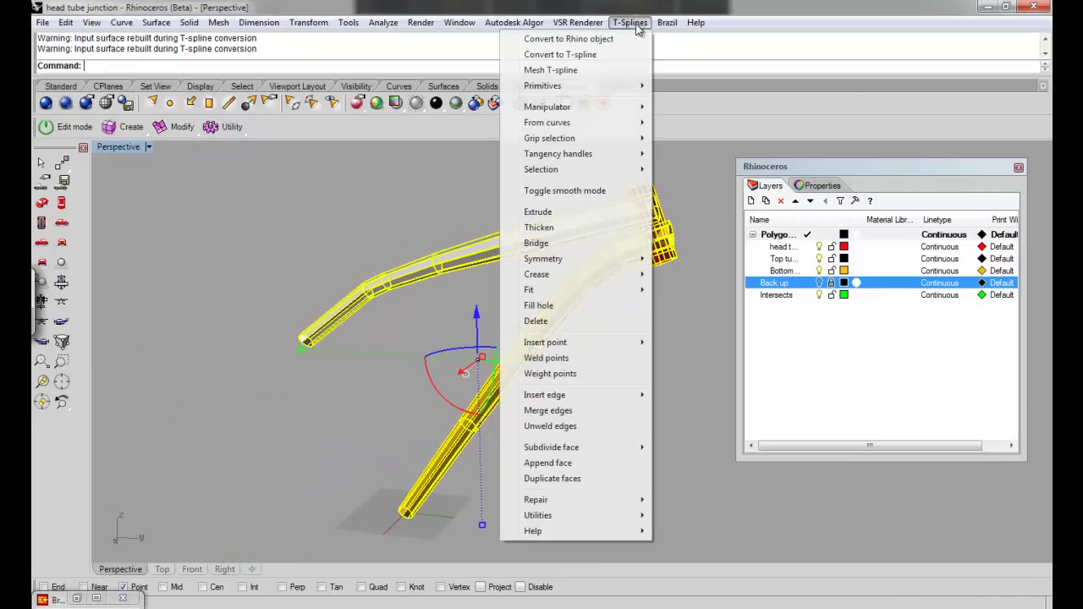
left_click(586, 358)
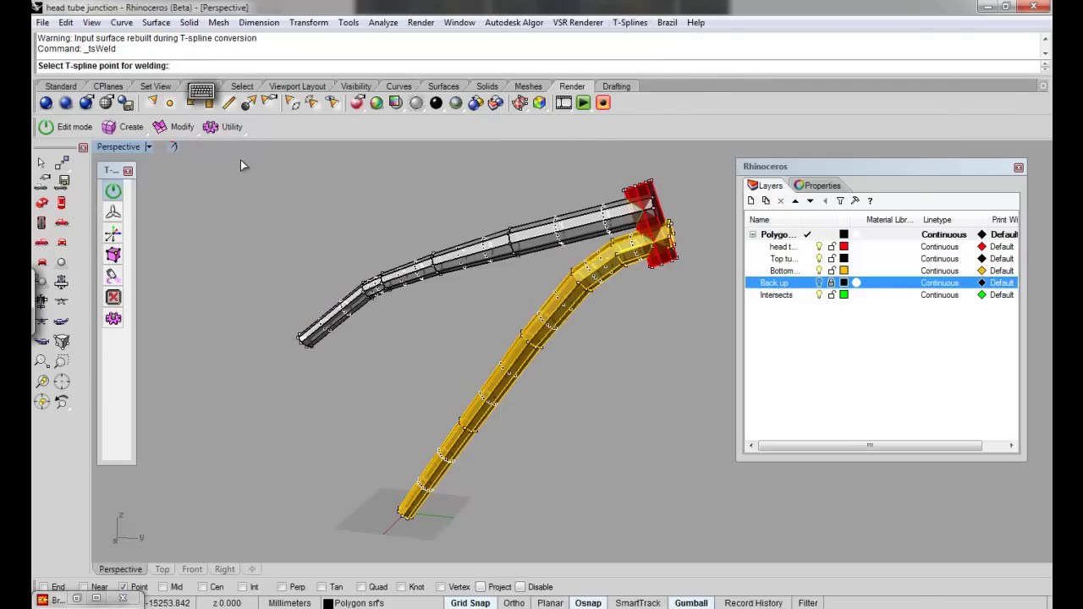
left_click_drag(234, 152, 751, 554)
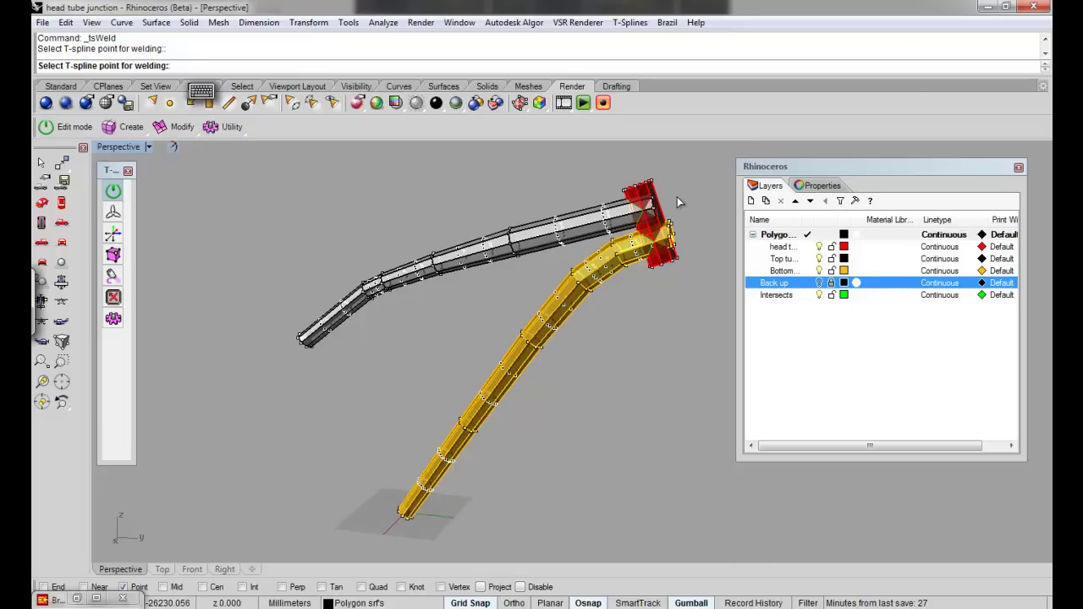
key("Return")
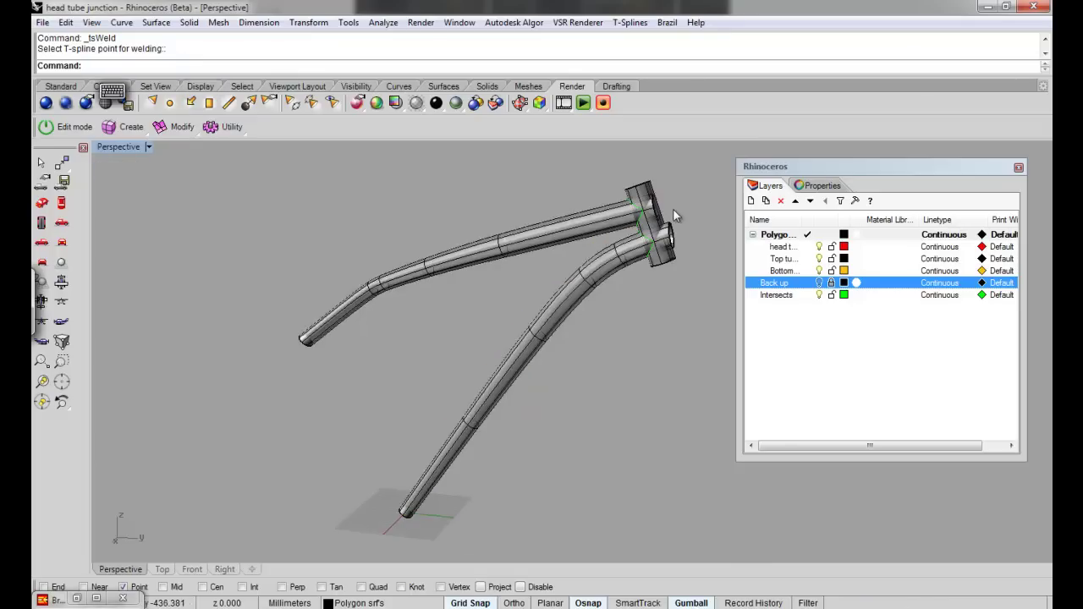
Move the welded head tube object to the head tube layer
right_click_drag(672, 208, 653, 235, "shift")
scroll(656, 227, "up", 3)
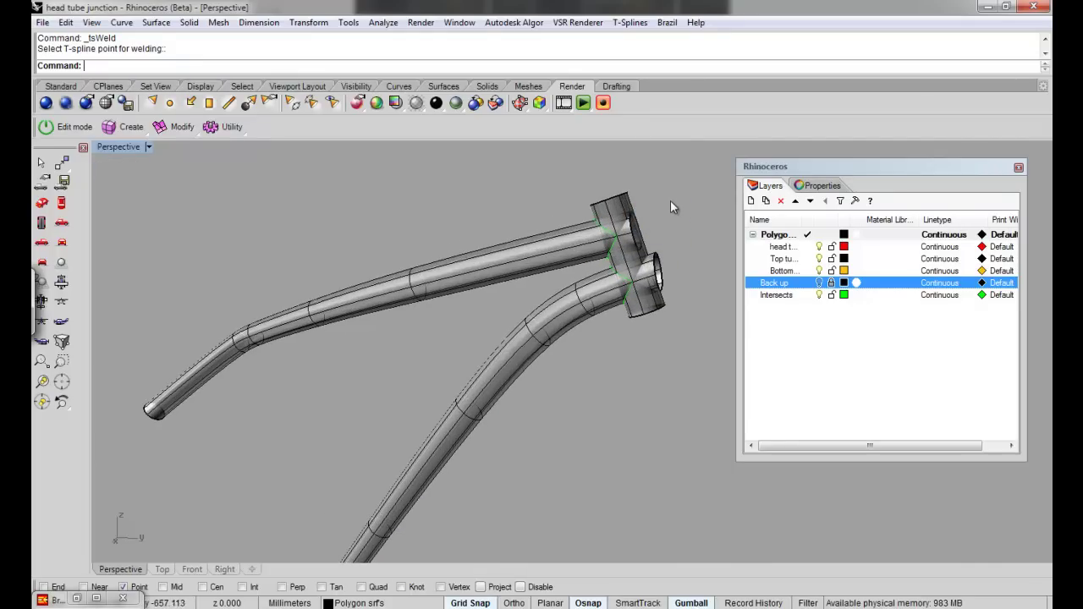
left_click(623, 209)
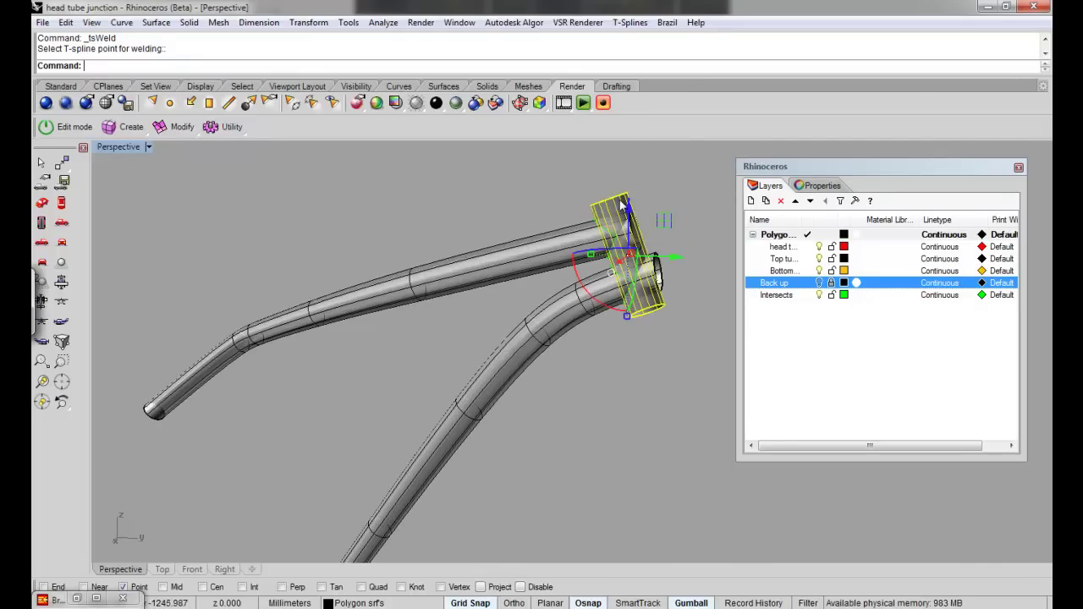
left_click(773, 246)
right_click(773, 247)
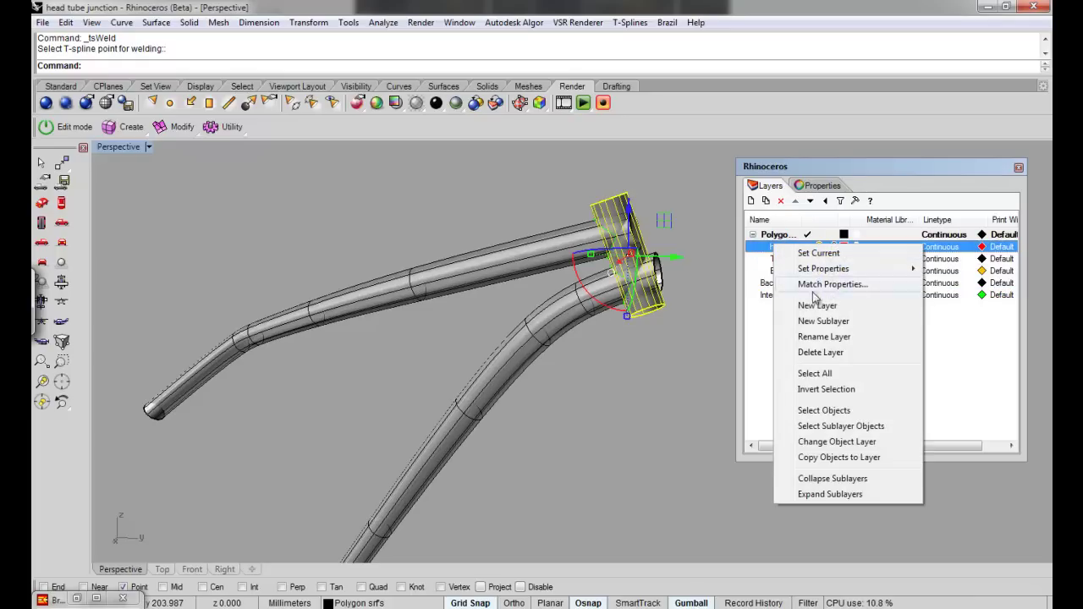
left_click(834, 441)
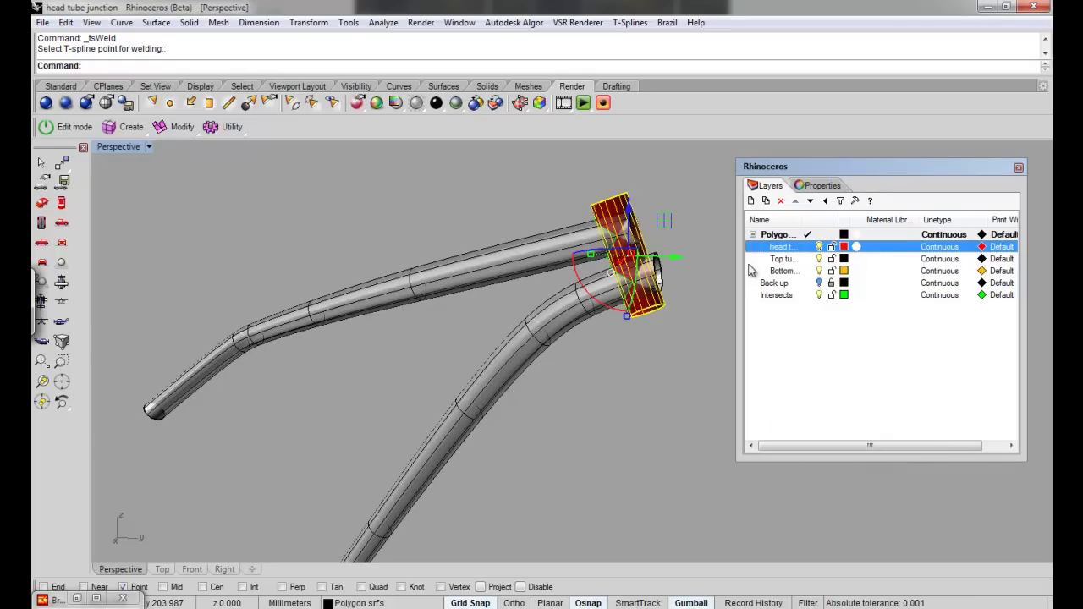
Move the welded bottom tube object to the bottom tube layer
left_click(542, 340)
left_click(785, 270)
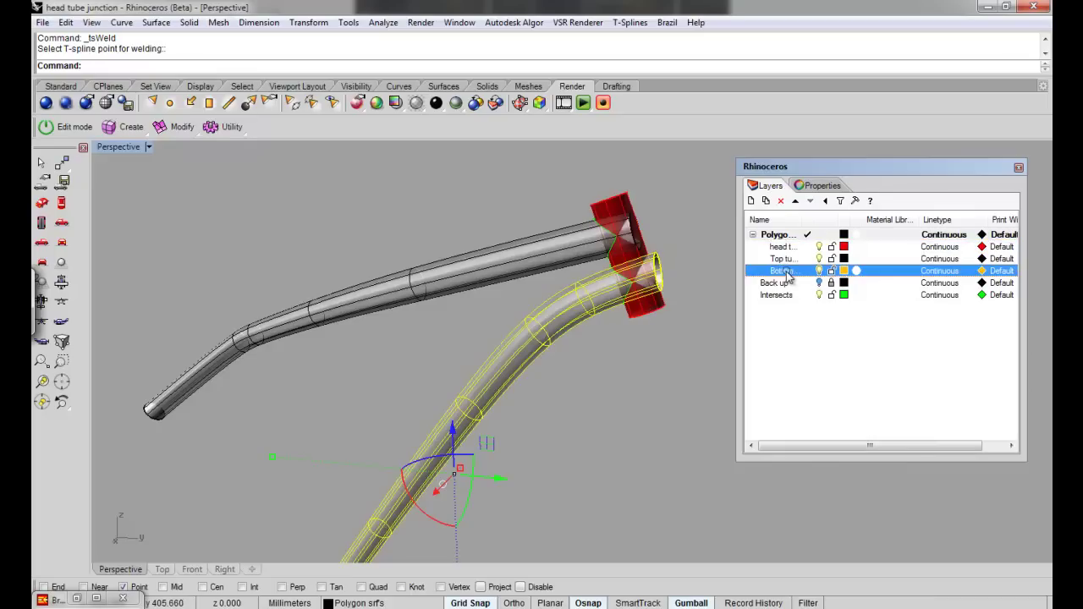
right_click(786, 271)
left_click(849, 470)
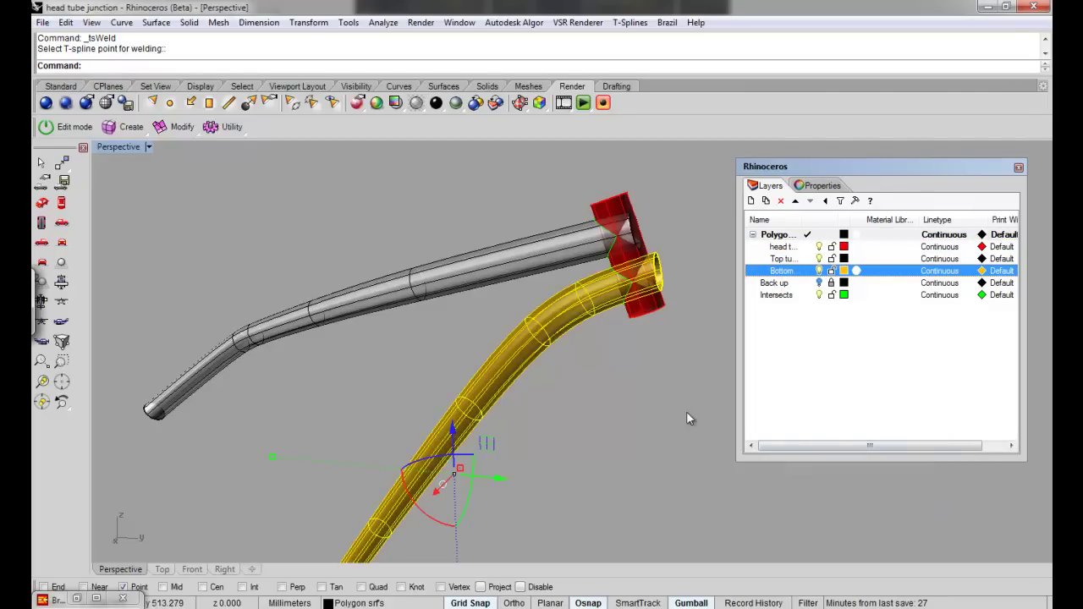
Toggle the smooth display of the top, bottom and head tube T-splines with tsSmoothToggle
type("tsSmoothToggle")
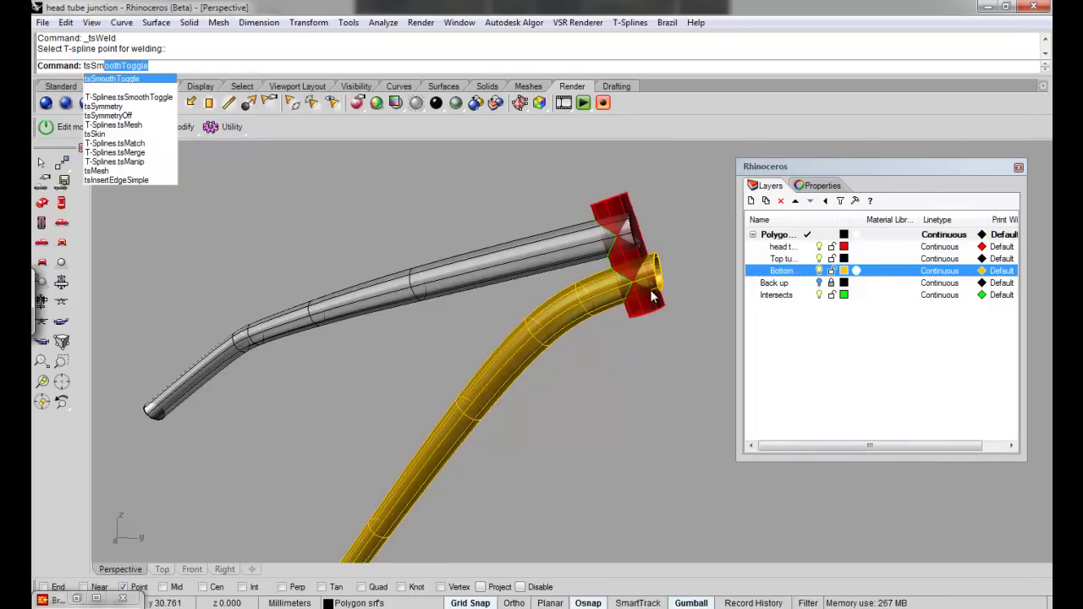
key("Return")
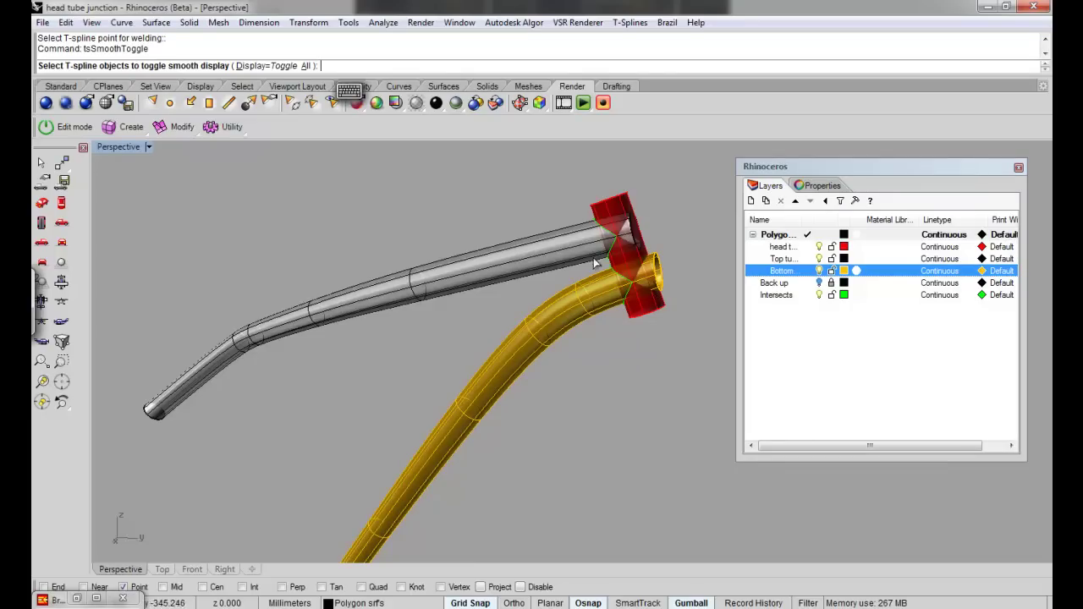
left_click(557, 244)
left_click(617, 211)
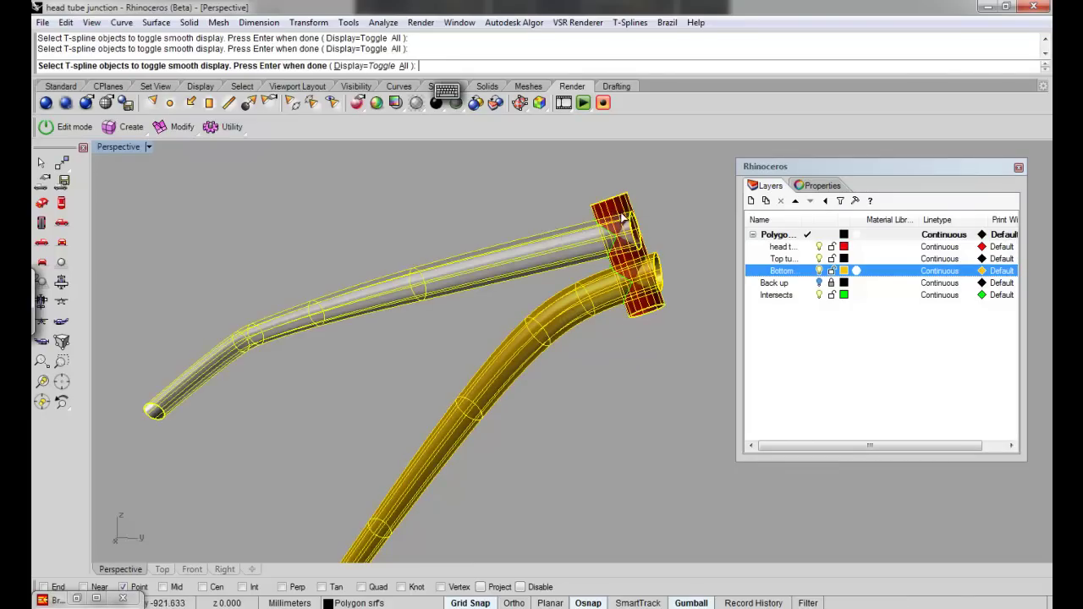
key("Return")
Hide the top tube and bottom tube layers to isolate the head tube with its intersection curves
right_click_drag(549, 277, 636, 208)
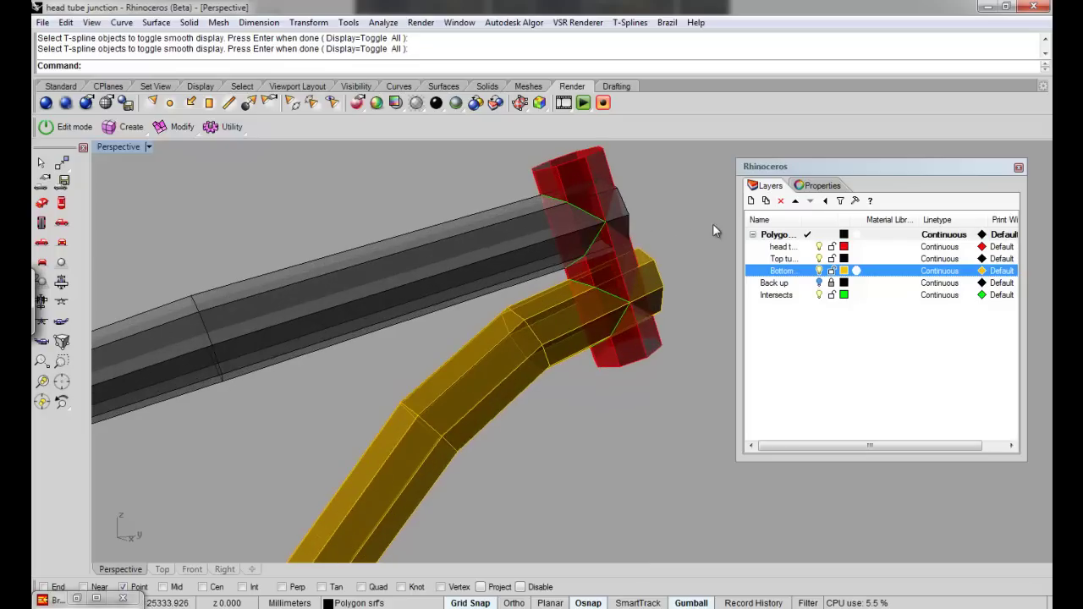
left_click(818, 258)
left_click(819, 271)
Insert simple T-spline points at the head tube's upper intersection curve vertices along its upper half, snapping to curve ends
right_click_drag(478, 267, 546, 297)
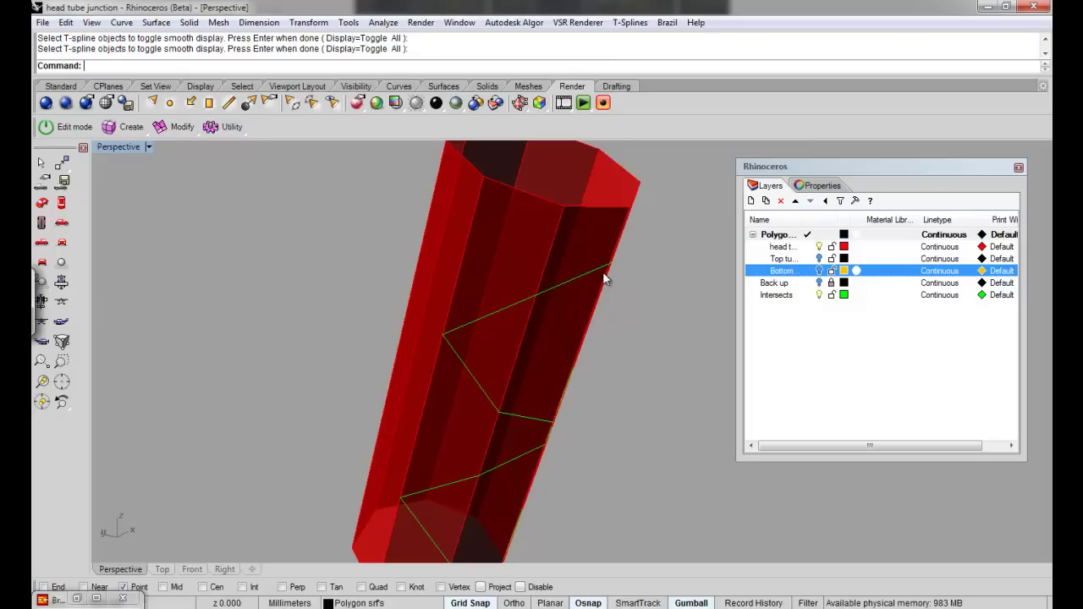
left_click(631, 23)
mouse_move(571, 349)
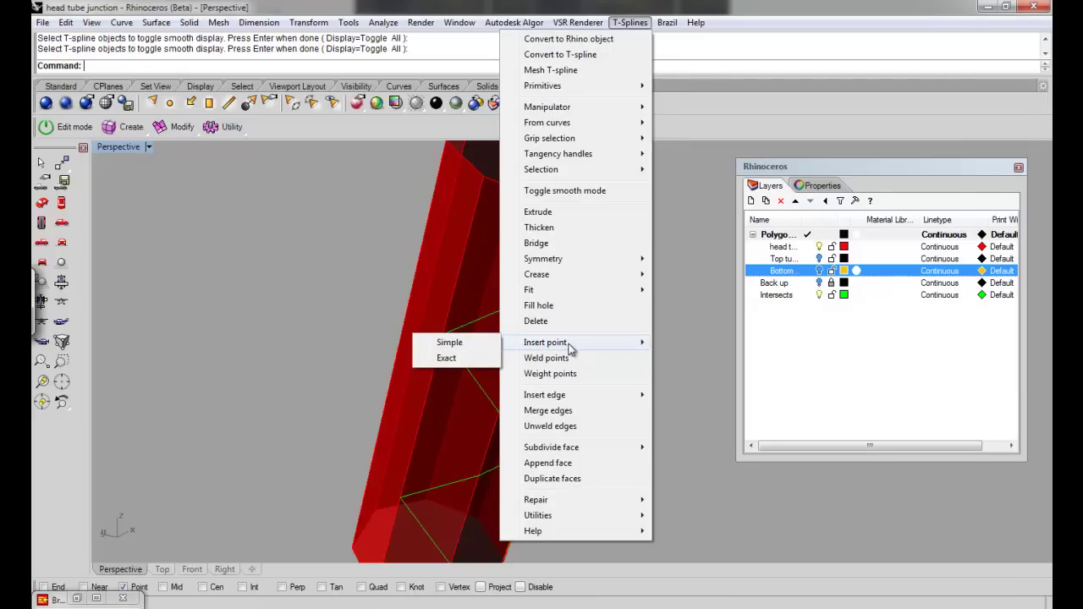
left_click(450, 343)
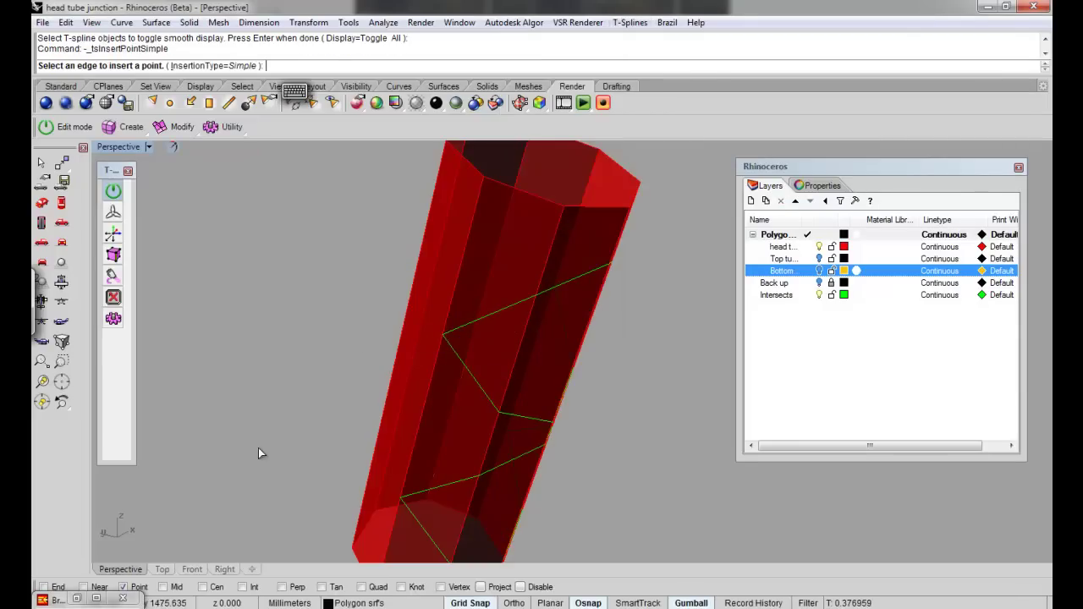
left_click(40, 586)
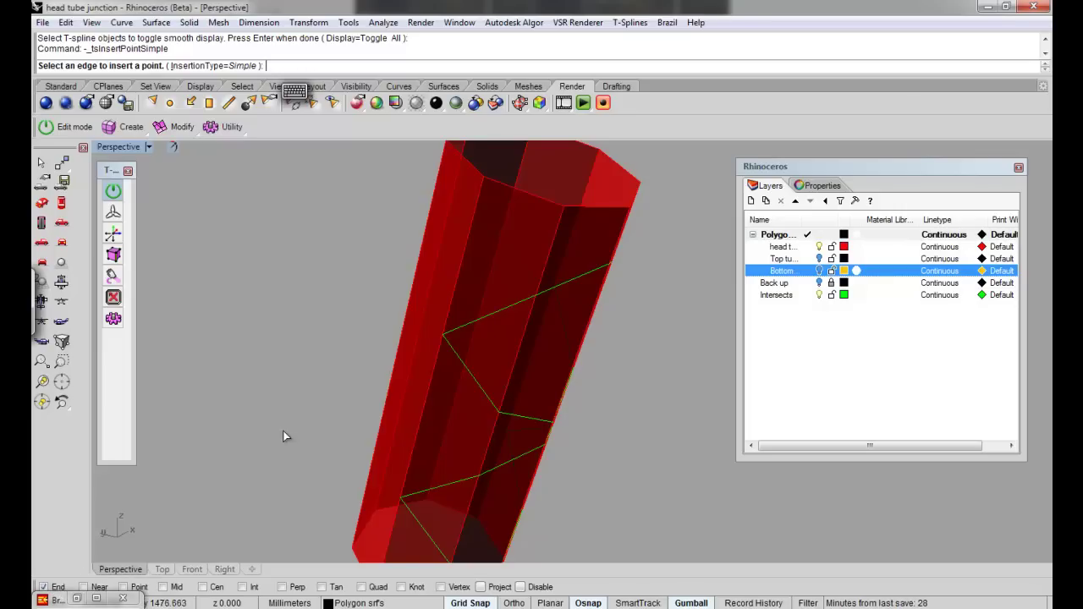
left_click(443, 334)
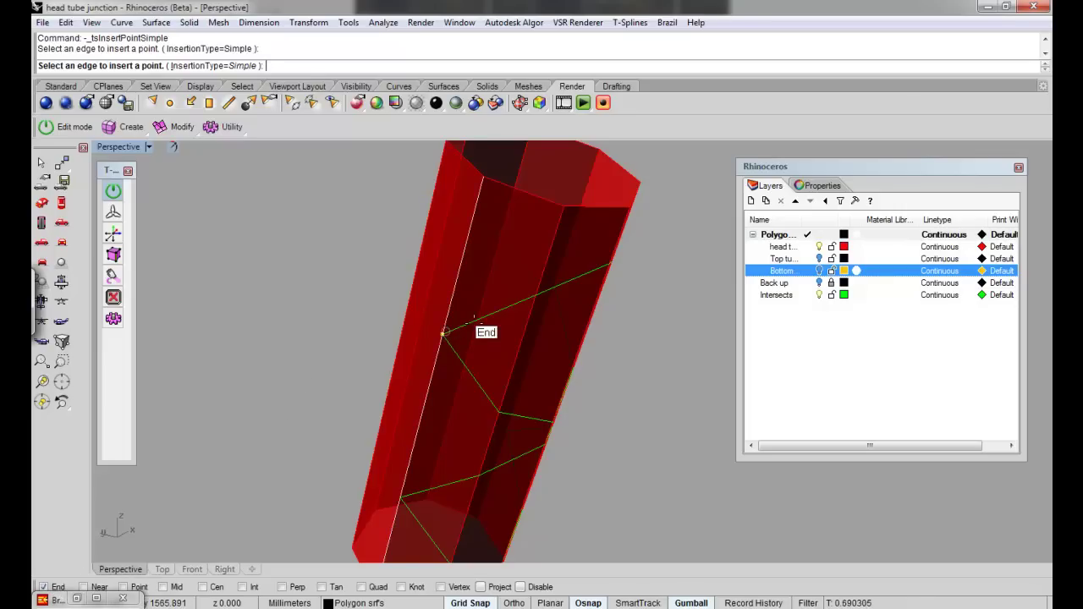
left_click(536, 296)
right_click_drag(559, 295, 416, 267)
left_click(453, 246)
left_click(480, 241)
left_click(549, 273)
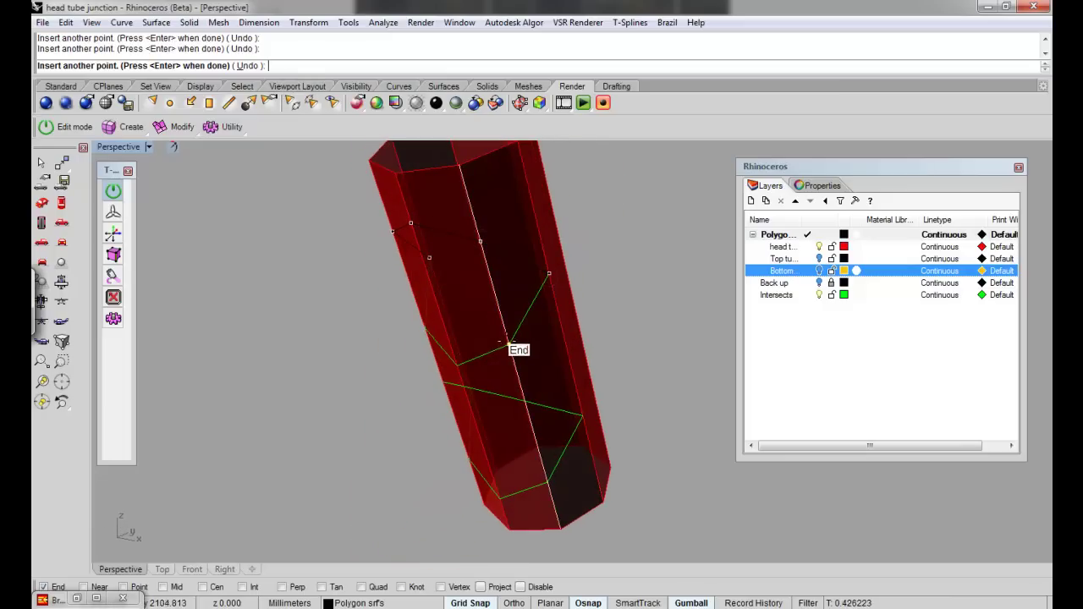
Insert points at the remaining lower vertices of the upper intersection curve and close the loop with Point snap
left_click(509, 344)
right_click_drag(459, 367, 445, 391)
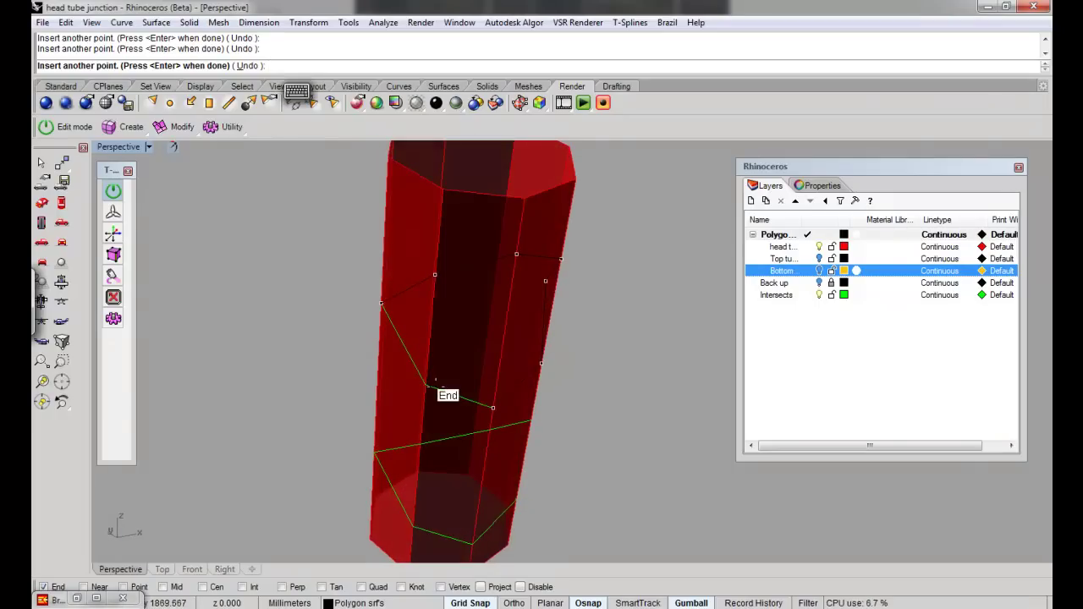
right_click(131, 587)
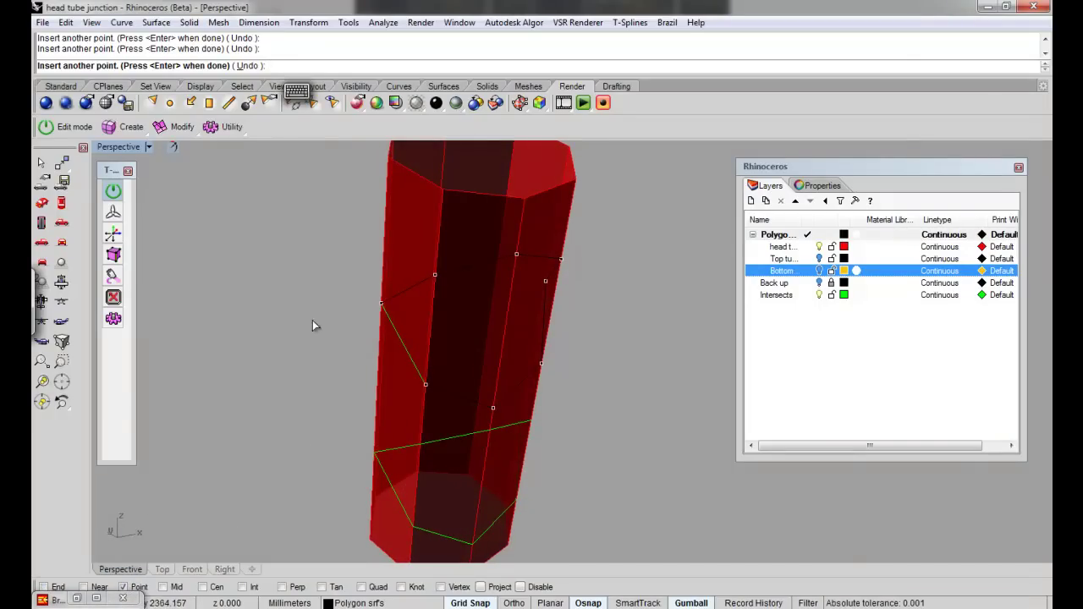
double_click(381, 302)
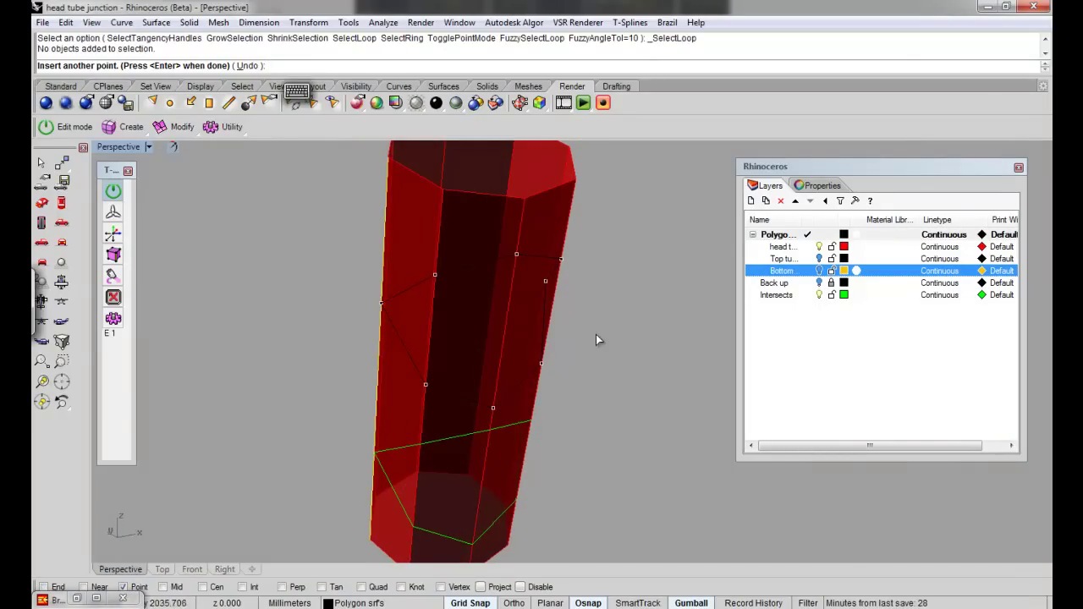
key("Escape")
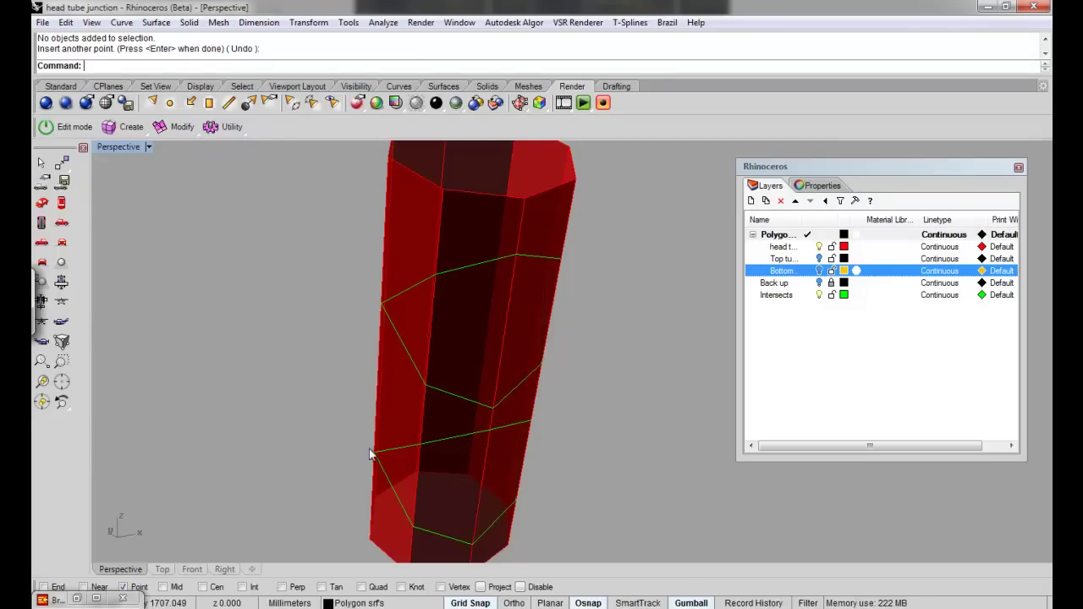
Insert simple T-spline points along the upper half of the head tube's lower intersection curve, snapping to curve ends
left_click(43, 586)
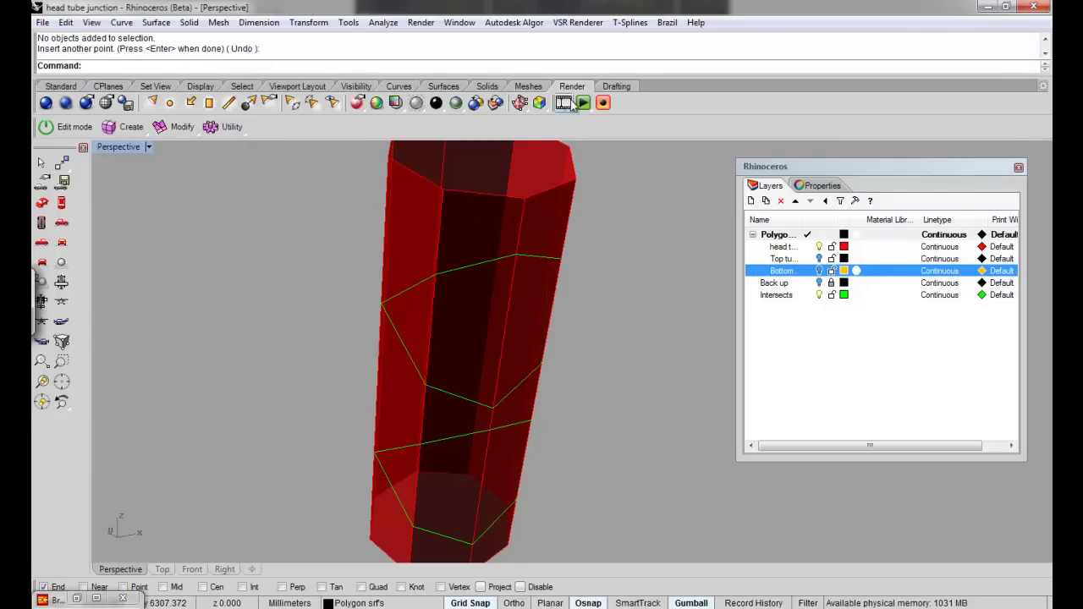
left_click(631, 22)
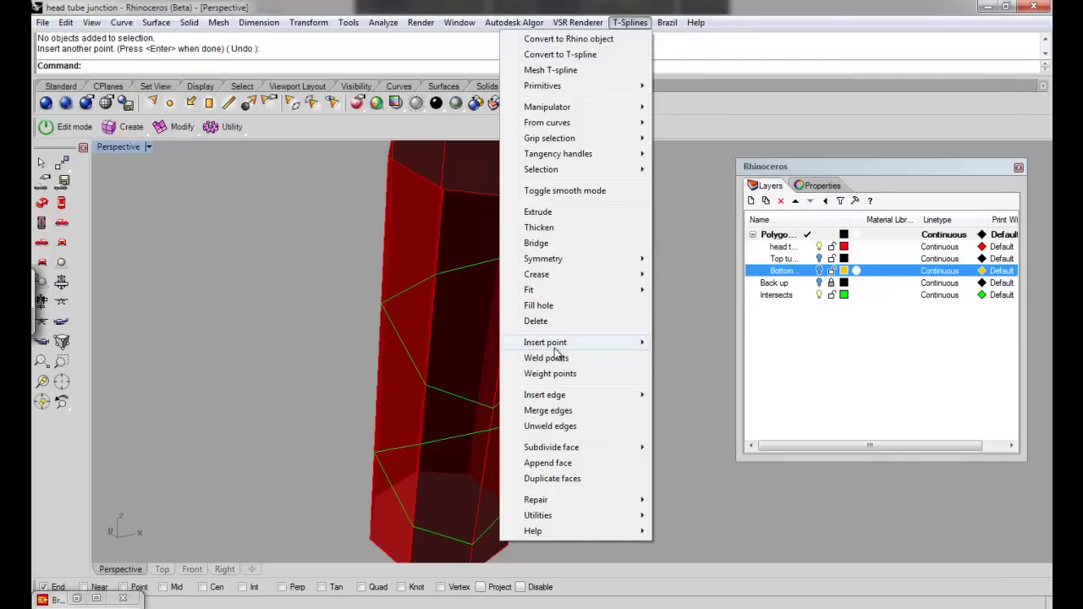
mouse_move(571, 342)
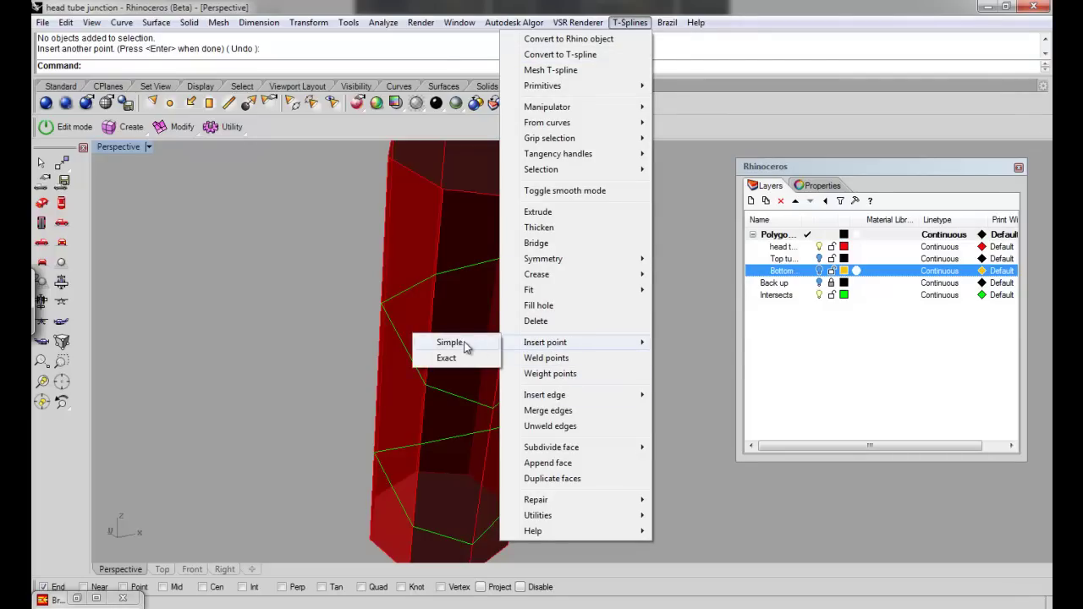
left_click(464, 343)
right_click_drag(430, 361, 433, 427)
left_click(395, 488)
right_click_drag(506, 477, 426, 436)
left_click(411, 425)
left_click(483, 415)
right_click_drag(484, 415, 522, 407)
left_click(522, 407)
left_click(581, 429)
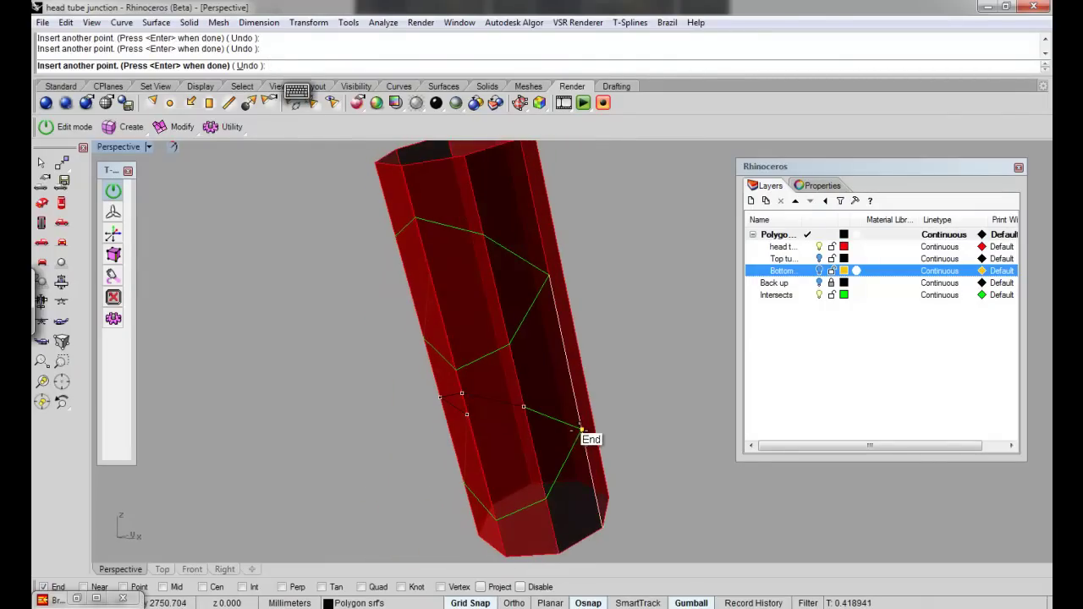
Insert points at the remaining vertices of the lower intersection curve and close the loop with Point snap
left_click(495, 518)
right_click_drag(496, 507, 618, 467)
left_click(404, 516)
key("Return")
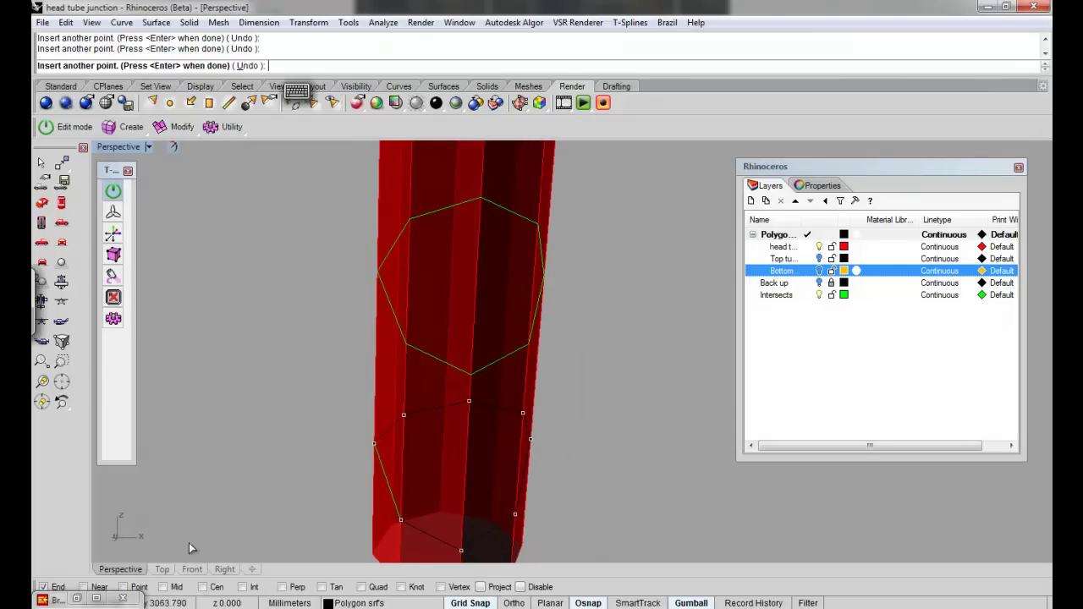
right_click(137, 587)
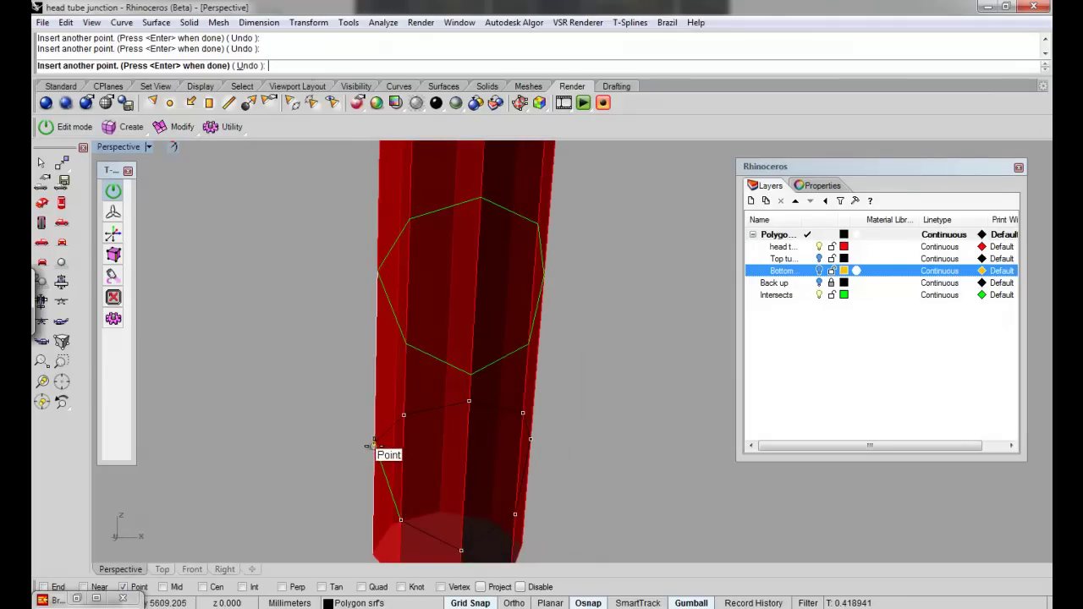
key("Return")
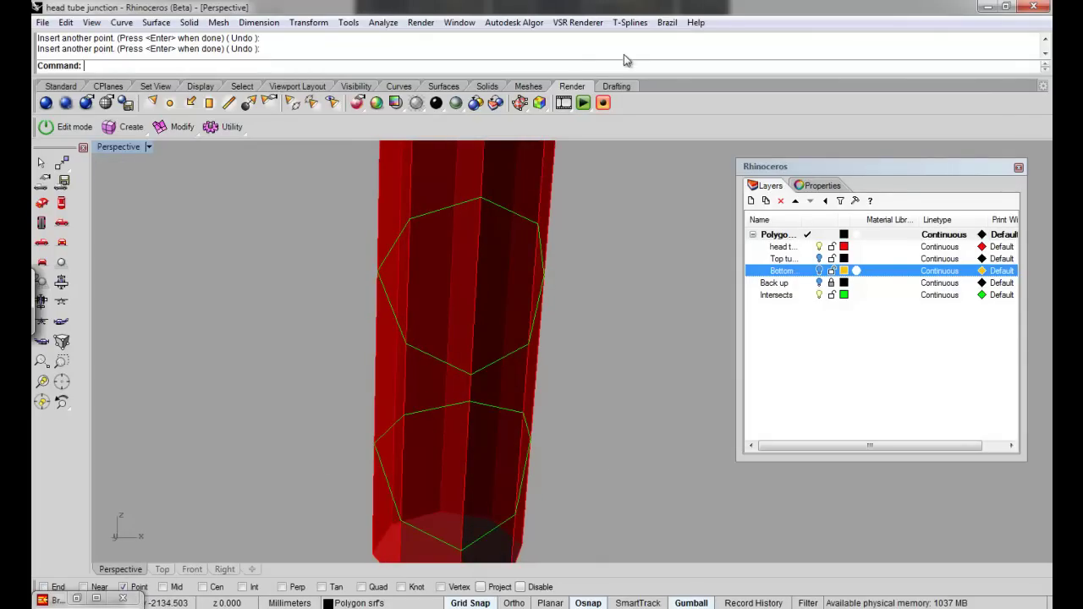
Enter T-Splines edit mode with the Translate manipulator and switch the selection mode to faces
left_click(631, 23)
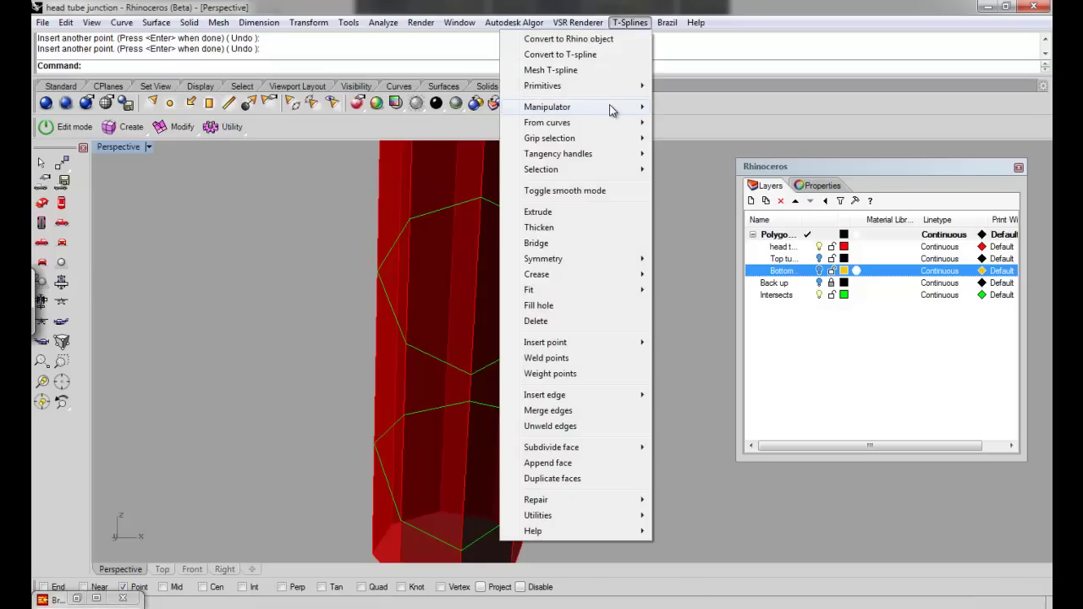
mouse_move(602, 106)
left_click(465, 107)
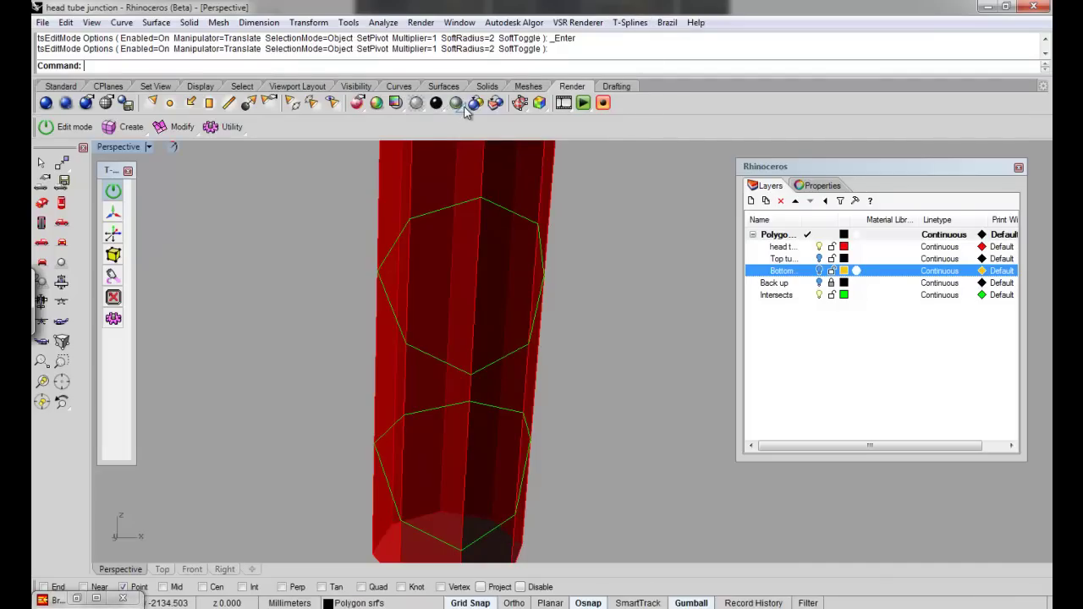
left_click(124, 255)
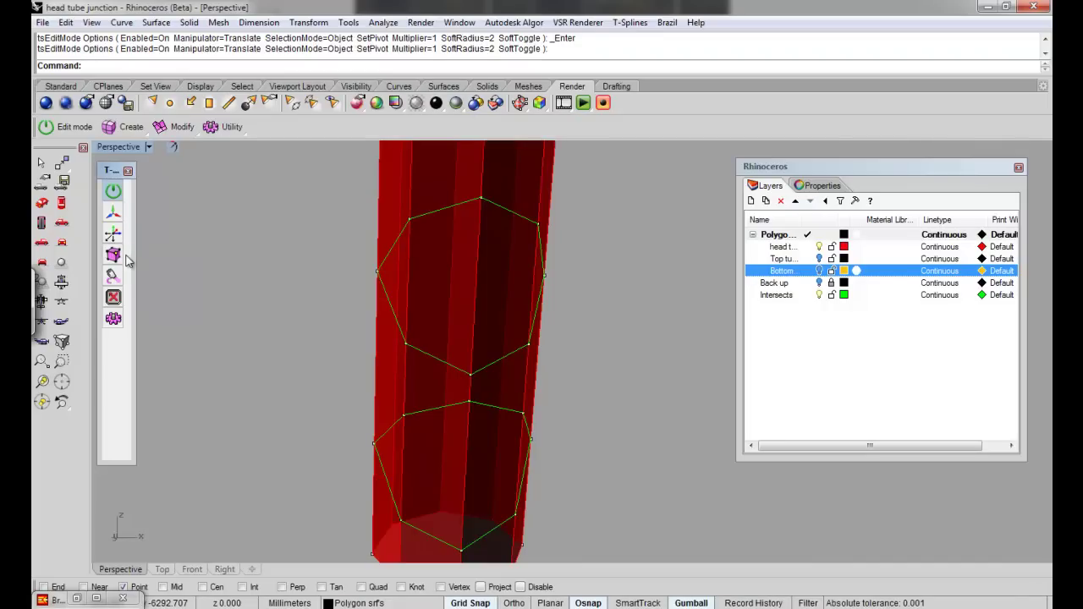
left_click(118, 258)
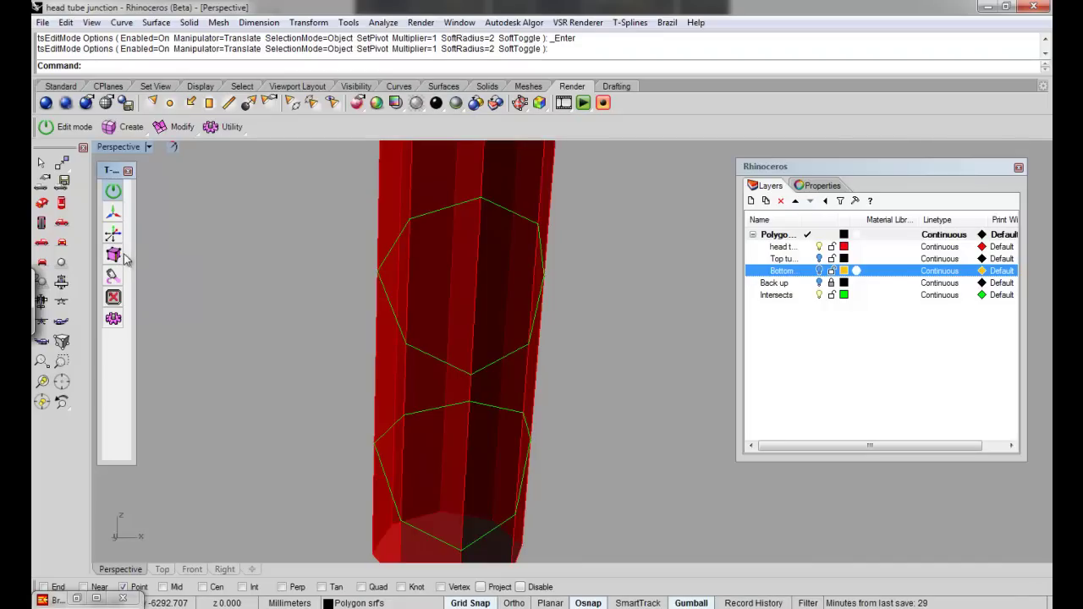
Delete the head tube faces enclosed by the upper and lower intersection curves
left_click(396, 278)
left_click(458, 255, "shift")
left_click(509, 270, "shift")
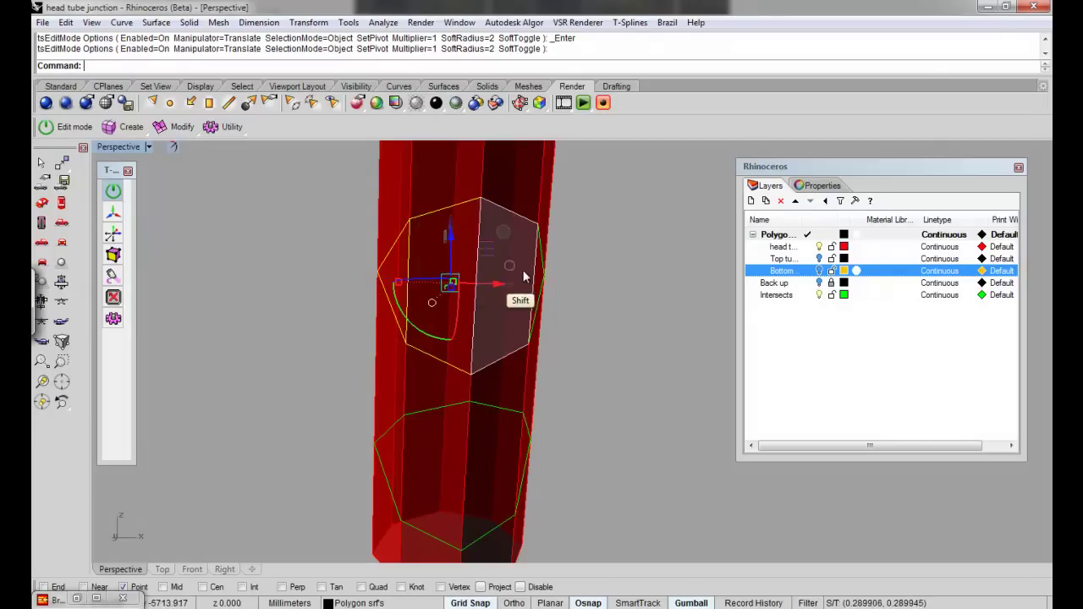
right_click_drag(541, 276, 525, 284)
left_click(525, 286, "shift")
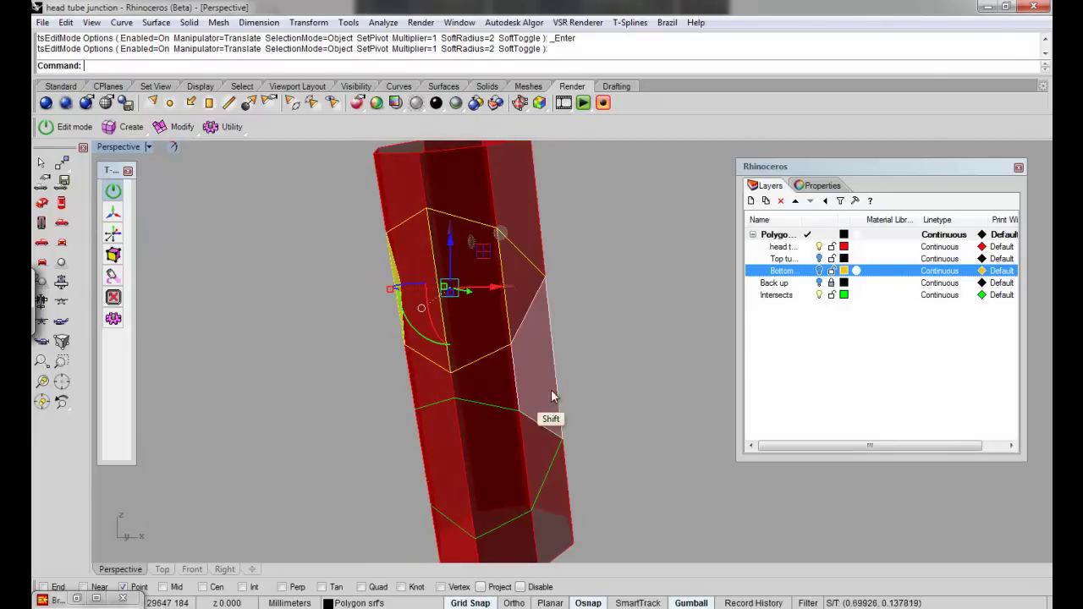
left_click(539, 449, "shift")
left_click(493, 464, "shift")
right_click_drag(454, 439, 406, 466)
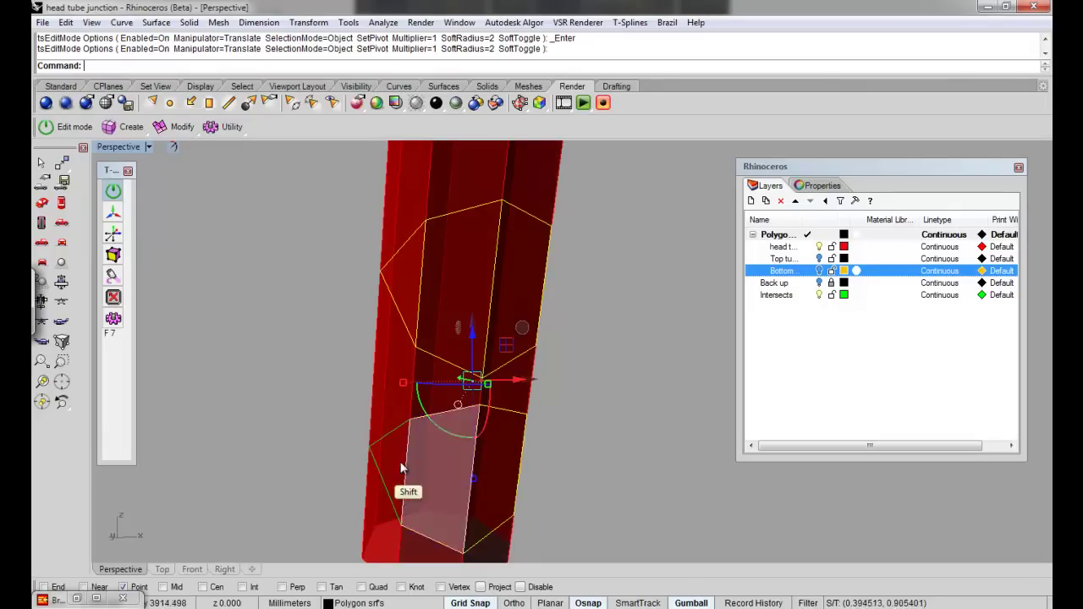
key("Delete")
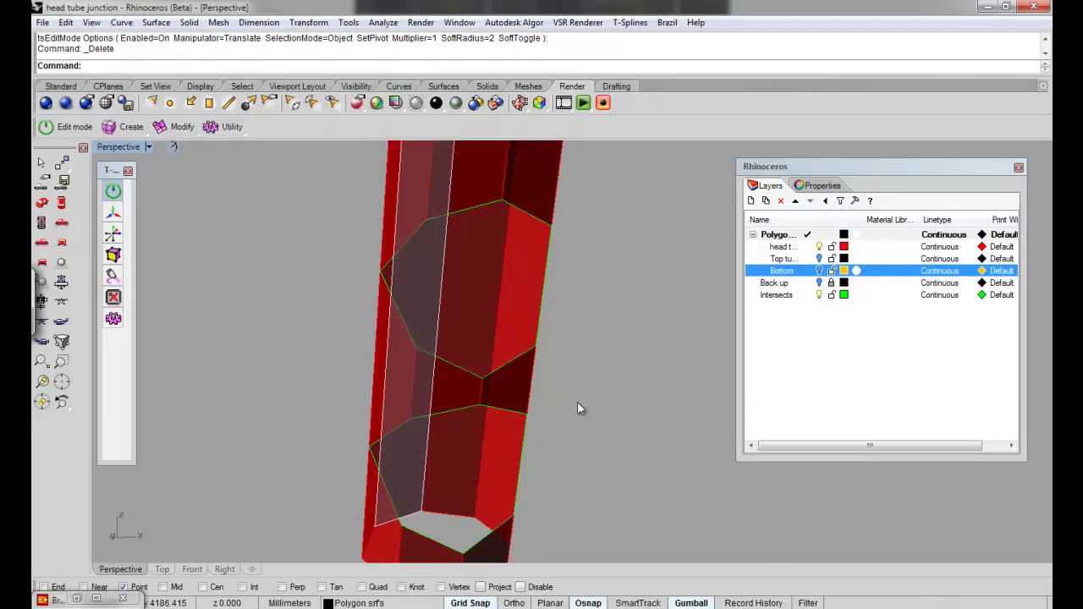
Set the perspective view's display mode to Shaded and inspect the openings in the head tube
left_click(126, 147)
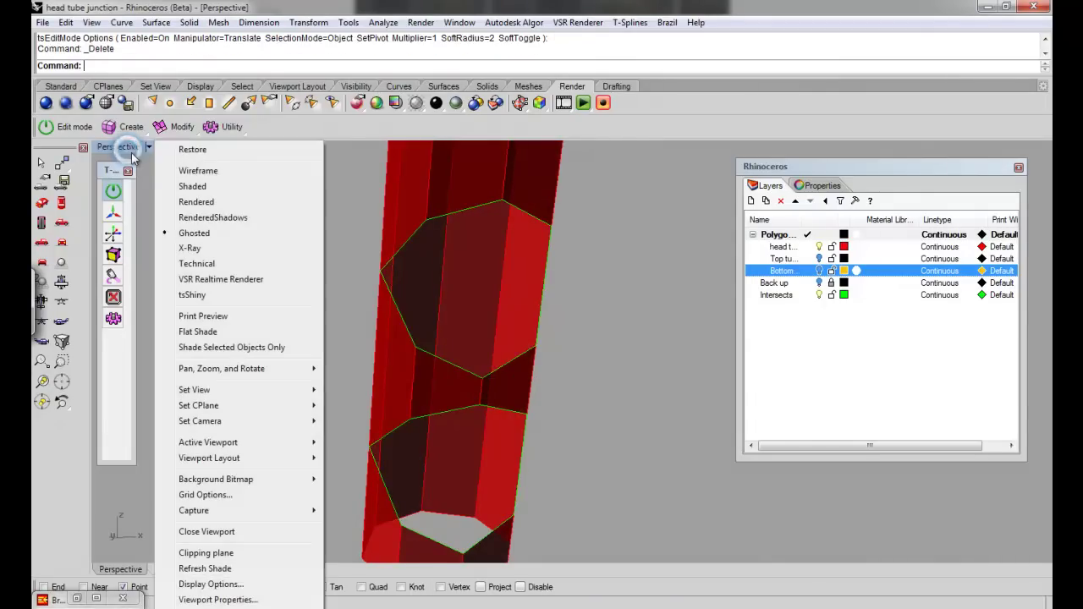
left_click(192, 186)
mouse_move(531, 343)
right_mouse_down()
mouse_move(384, 343)
mouse_move(469, 310)
right_mouse_up()
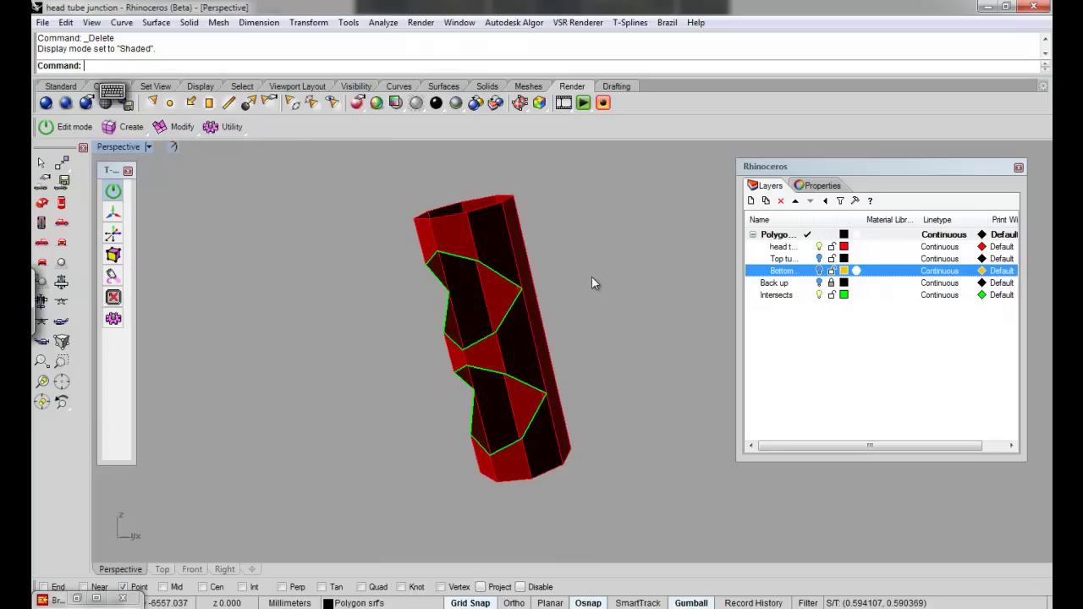
Show the top tube and bottom tube layers alongside the cut head tube
left_click(819, 258)
left_click(819, 270)
right_click_drag(349, 293, 512, 295)
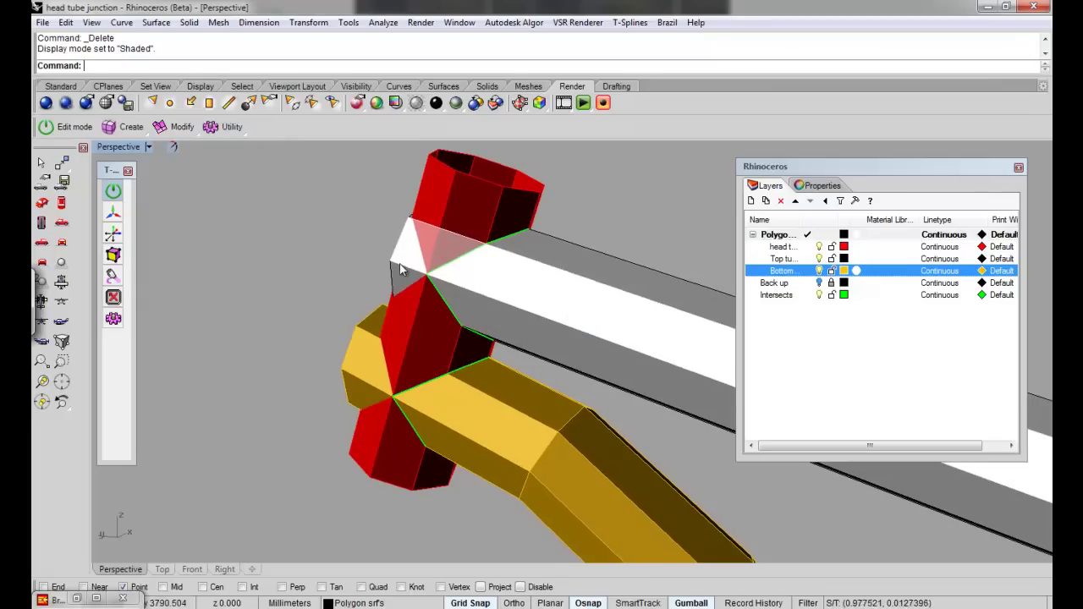
Set the perspective view's display mode to Ghosted and view the tube junction from close up
left_click(117, 149)
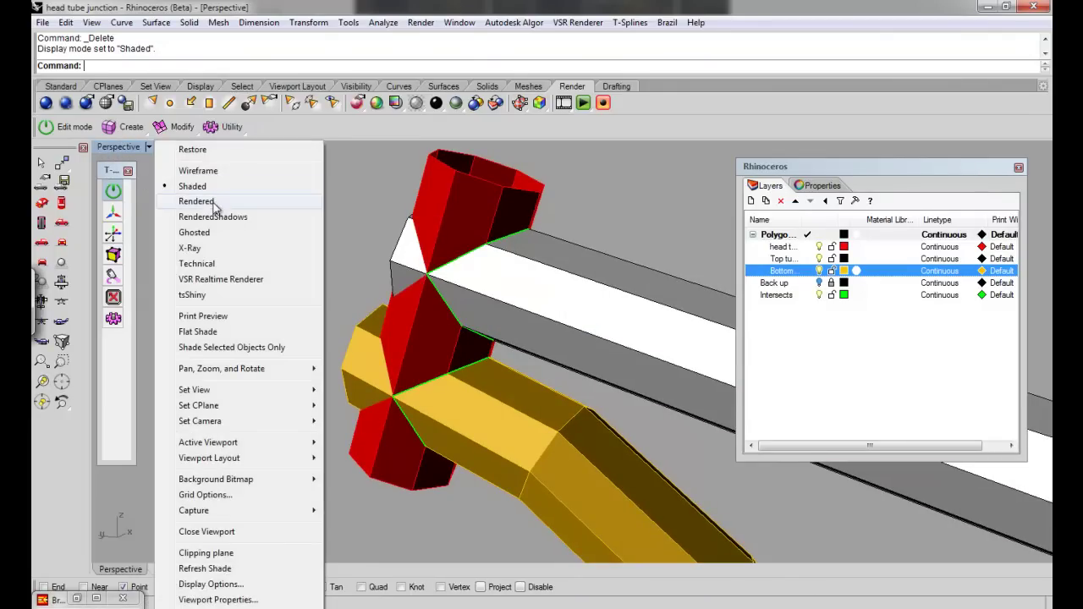
left_click(218, 232)
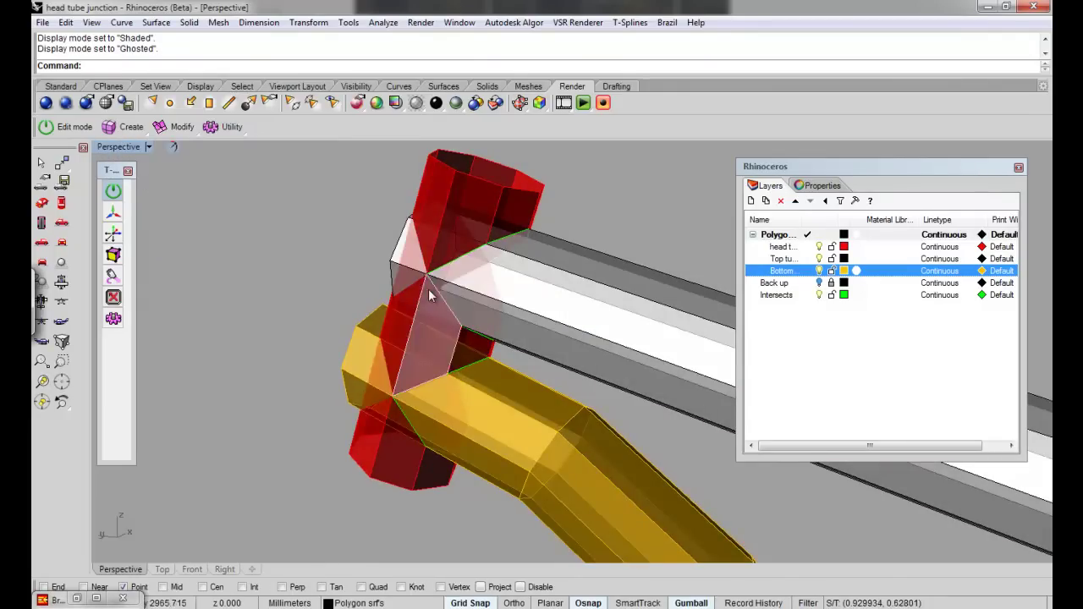
right_click_drag(428, 289, 536, 272)
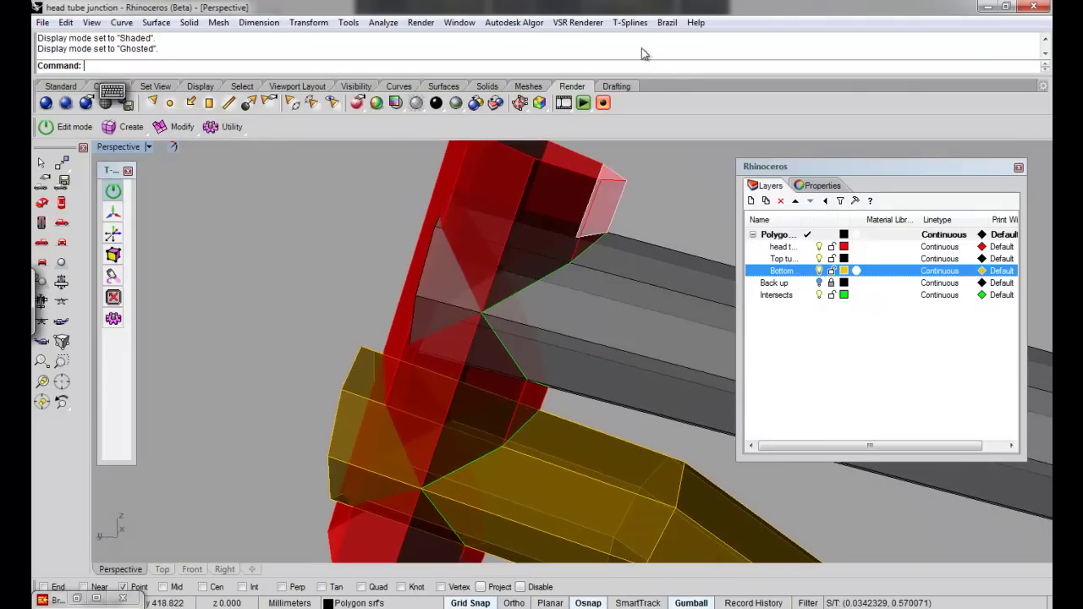
Weld the top tube's middle side end point to the side corner of the head tube's upper opening
left_click(632, 22)
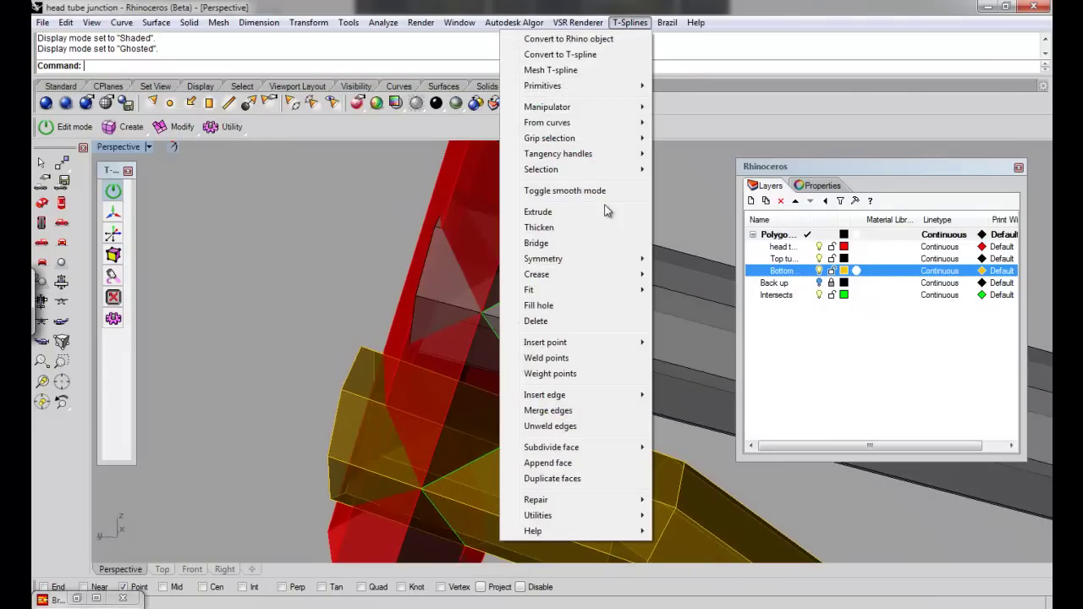
left_click(561, 364)
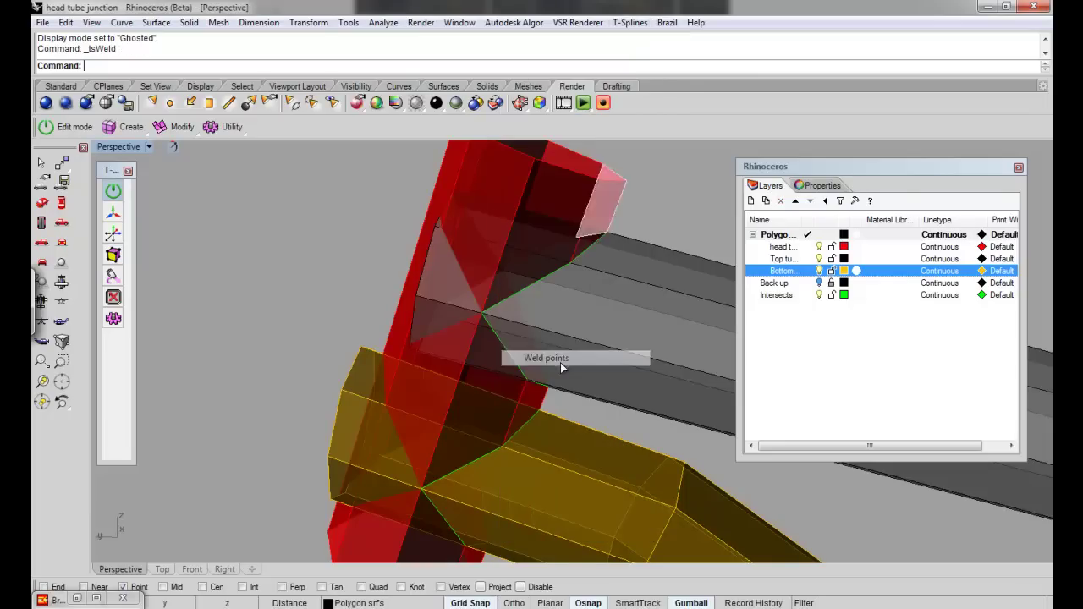
left_click(356, 216)
right_click(349, 210)
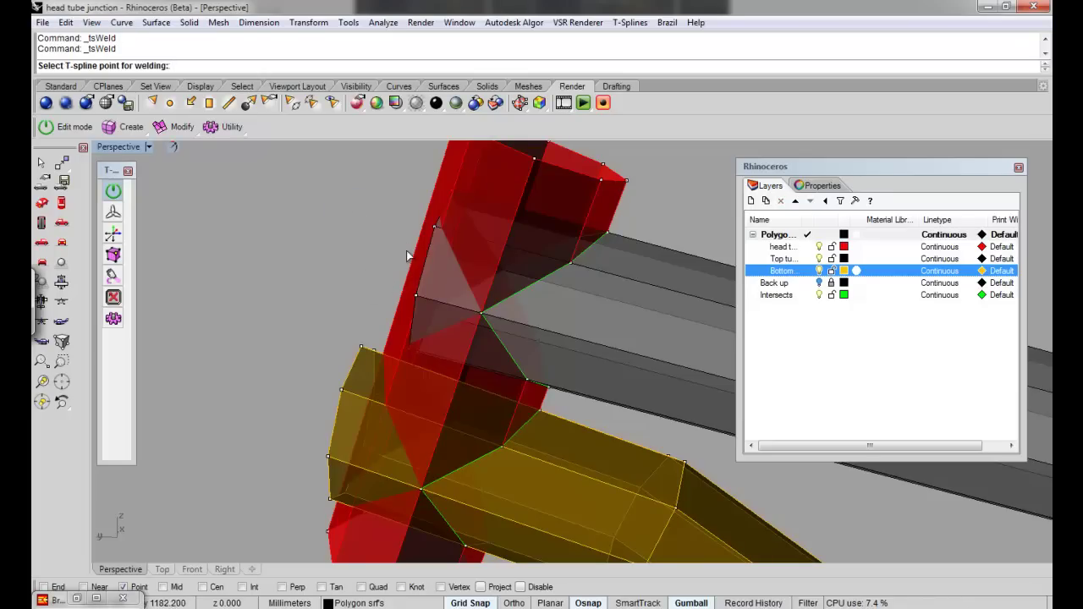
left_click(417, 300)
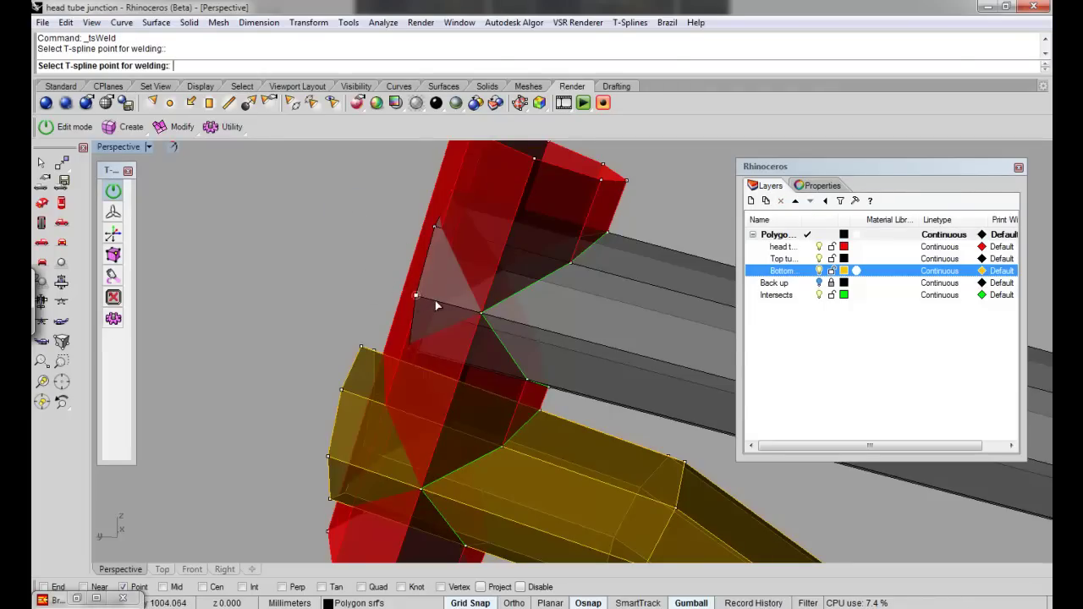
left_click(482, 315)
Weld the top tube's next two upper end points to the matching upper corners of the head tube opening
right_click(352, 242)
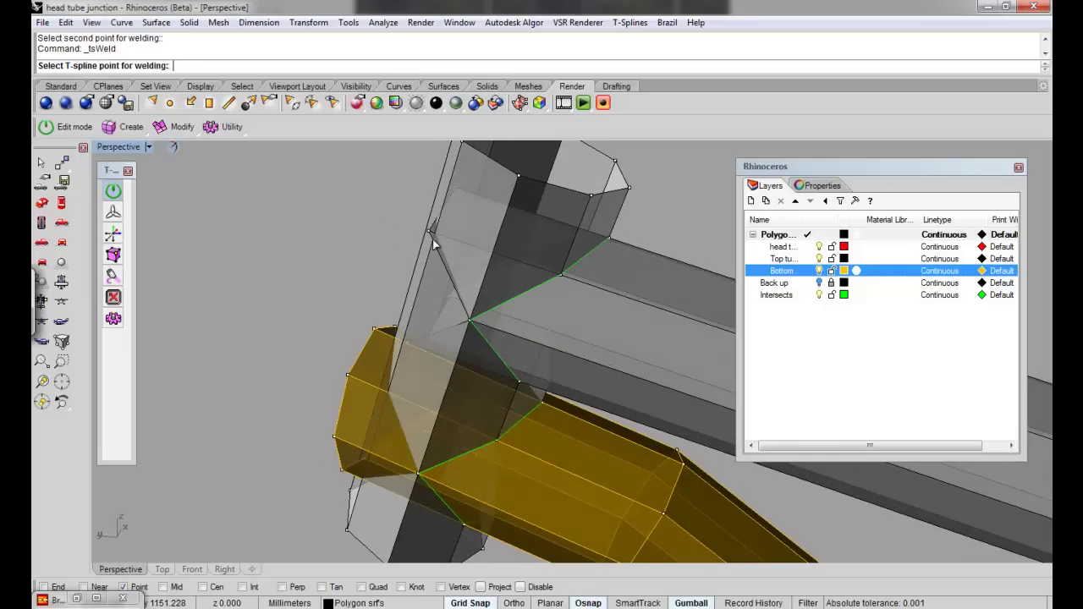
left_click(427, 236)
left_click(561, 275)
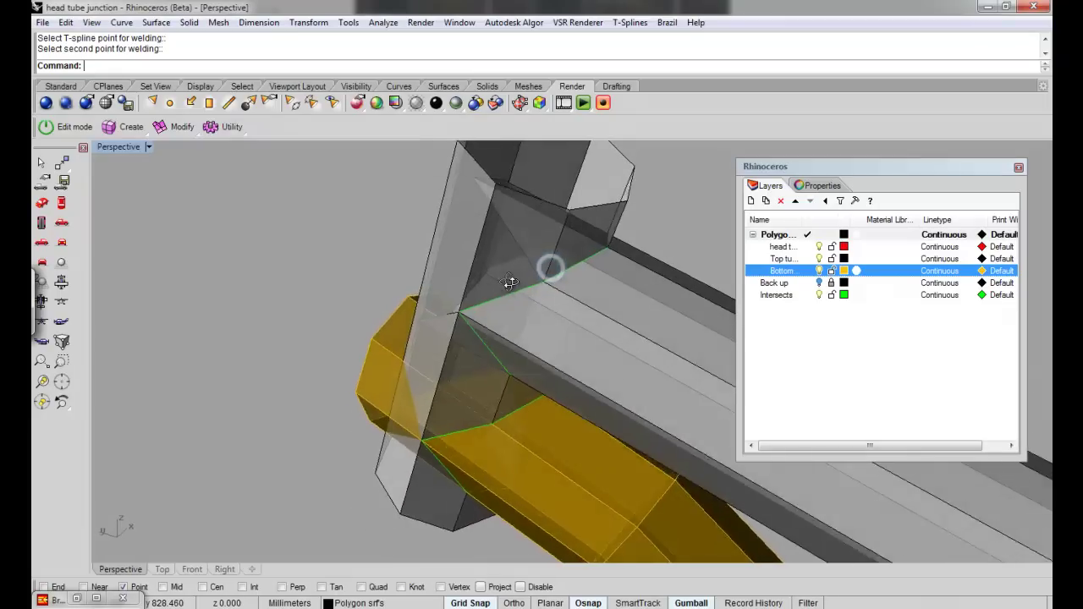
right_click(373, 209)
left_click(483, 174)
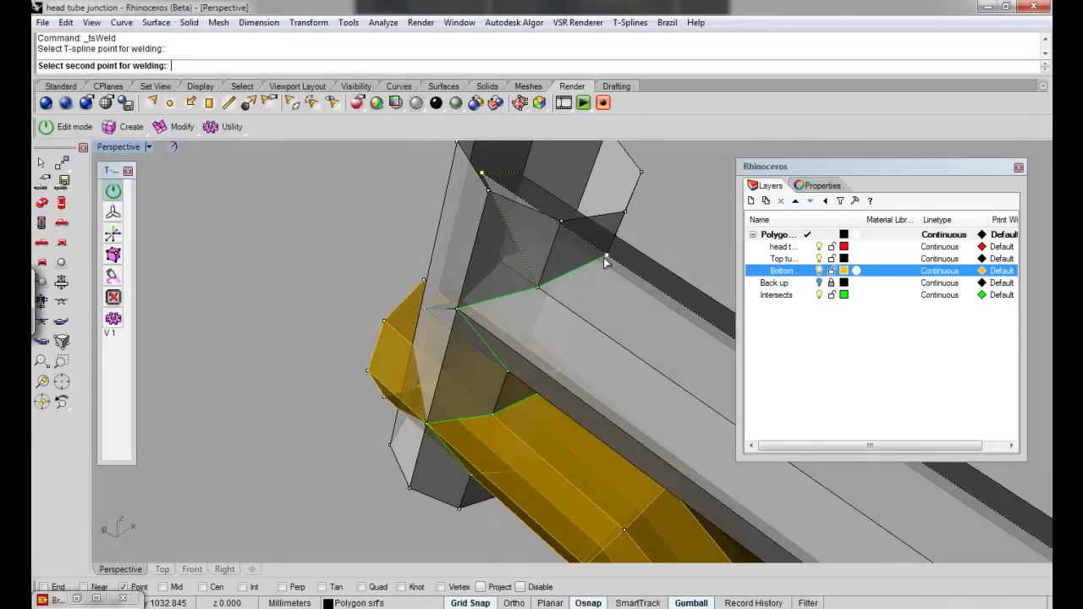
left_click(605, 255)
On the frame's opposite side, weld the top tube's upper and middle end points to their matching opening corners
right_click_drag(626, 259, 453, 266)
right_click(618, 205)
left_click(431, 285)
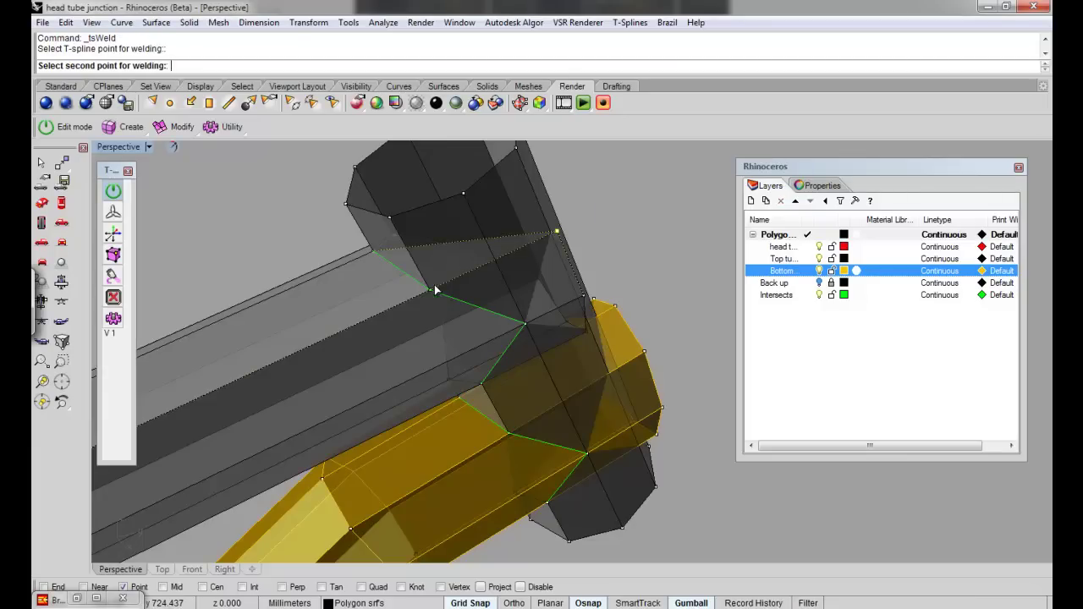
left_click(593, 297)
right_click(600, 294)
left_click(524, 323)
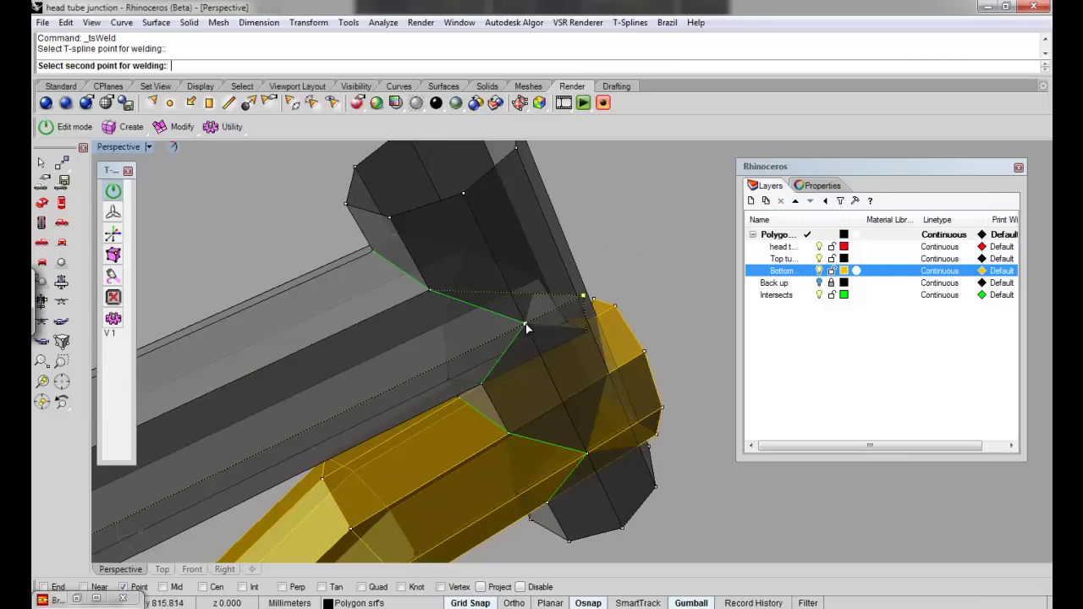
left_click(594, 300)
Weld the two lower top tube end points on this side to the lower corners of the upper opening
right_click(639, 286)
left_click(586, 332)
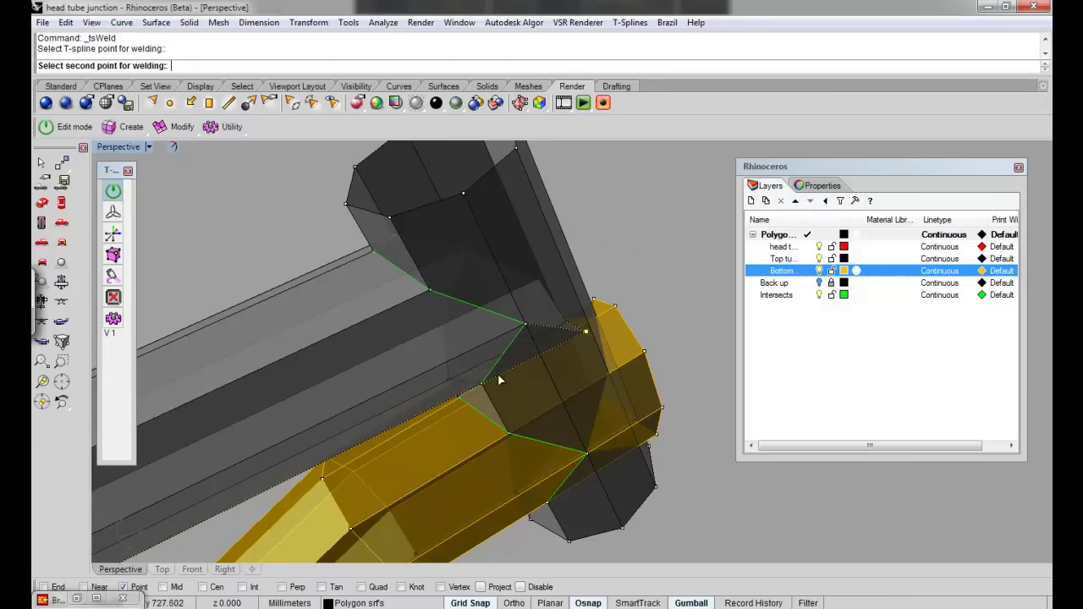
left_click(600, 306)
right_click(652, 271)
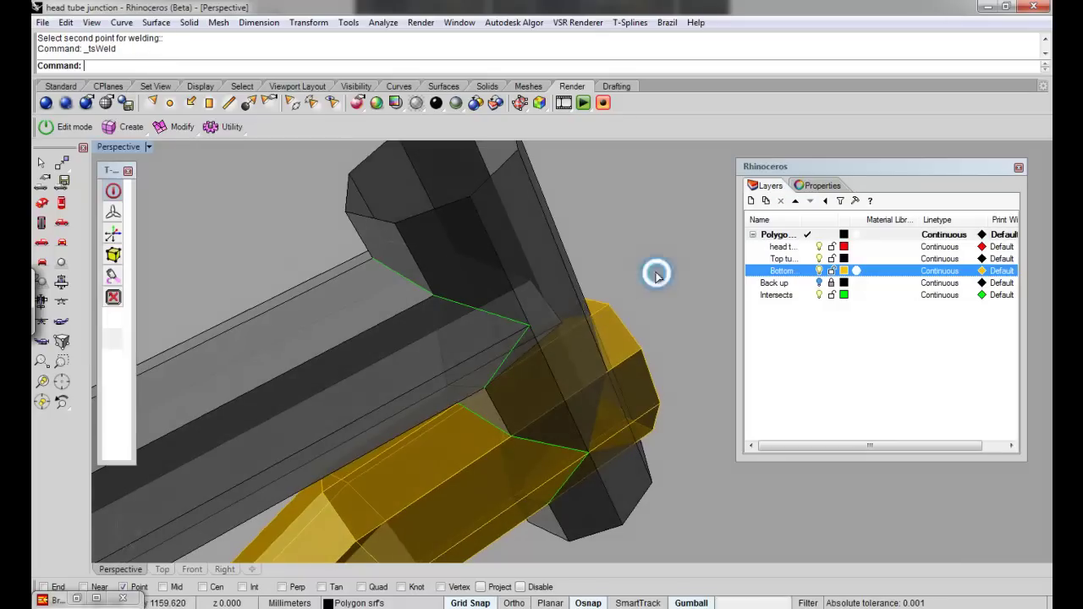
left_click(561, 323)
left_click(447, 385)
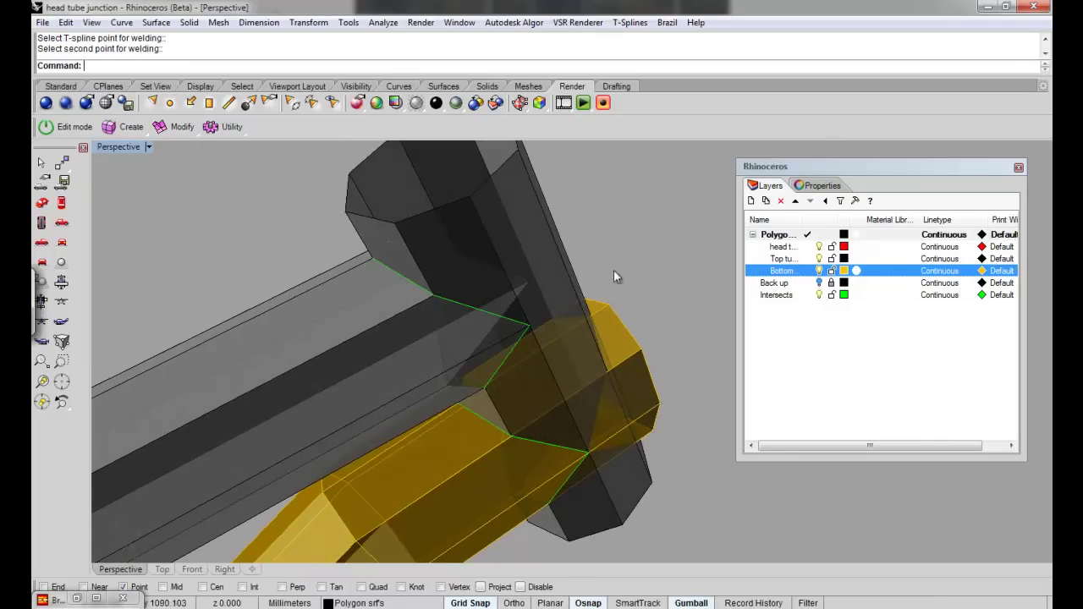
Weld the last loose top tube end point to the remaining lower corner of the head tube's upper opening
right_click(619, 260)
left_click(530, 281)
right_click_drag(392, 317, 672, 256)
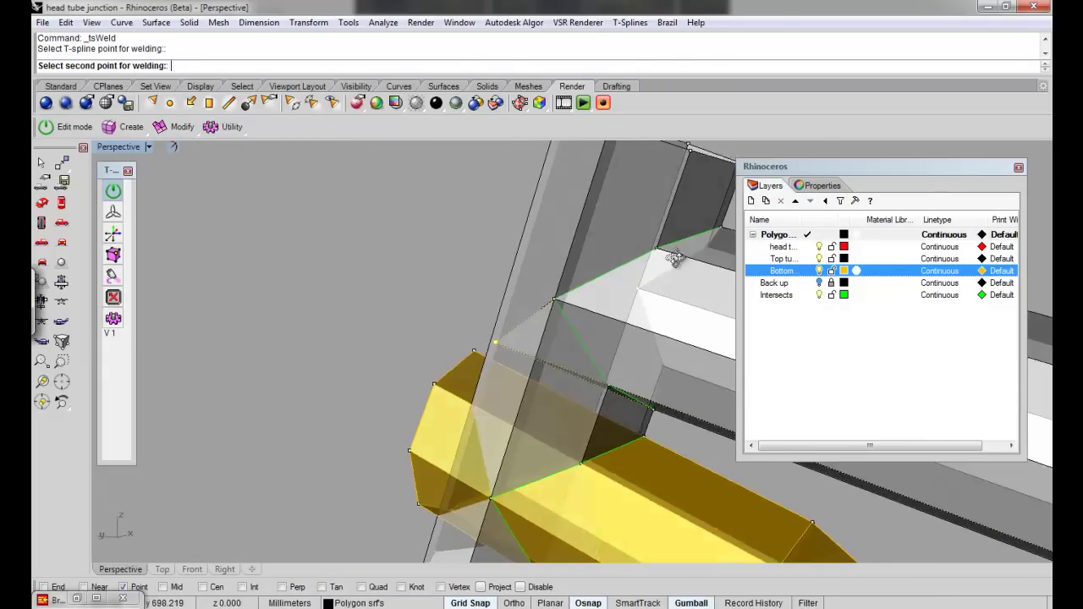
mouse_move(623, 334)
right_mouse_down("shift")
mouse_move(566, 289)
mouse_move(416, 279)
mouse_move(327, 319)
mouse_move(575, 351)
mouse_move(580, 327)
mouse_move(519, 341)
mouse_move(624, 338)
mouse_move(629, 313)
right_mouse_up("shift")
left_click(546, 316)
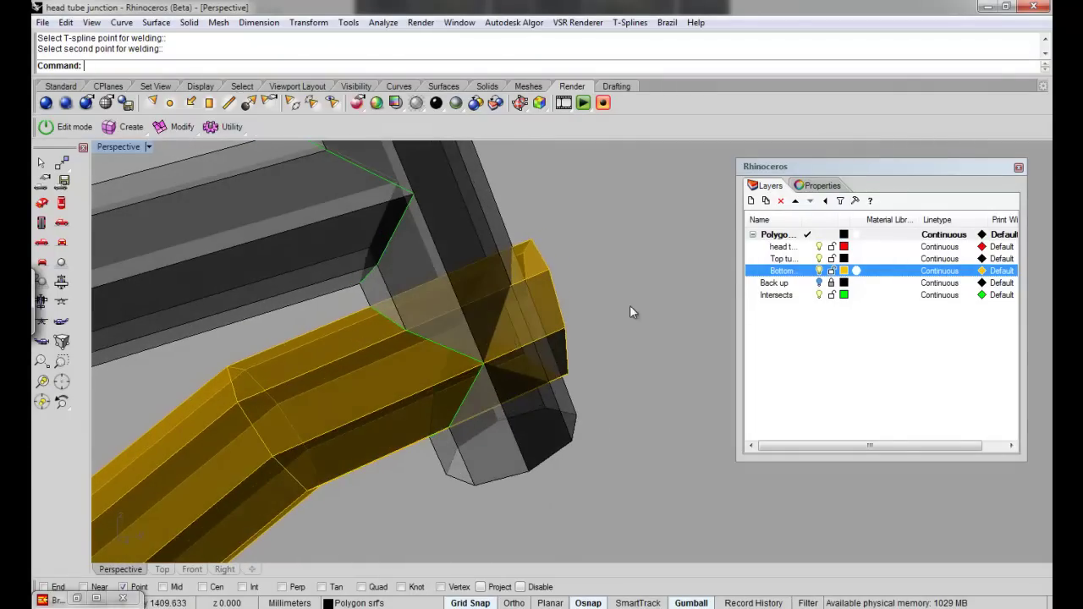
Weld the bottom tube's middle and two upper end points on this side to the matching corners of the lower opening
right_click(630, 307)
left_click(565, 330)
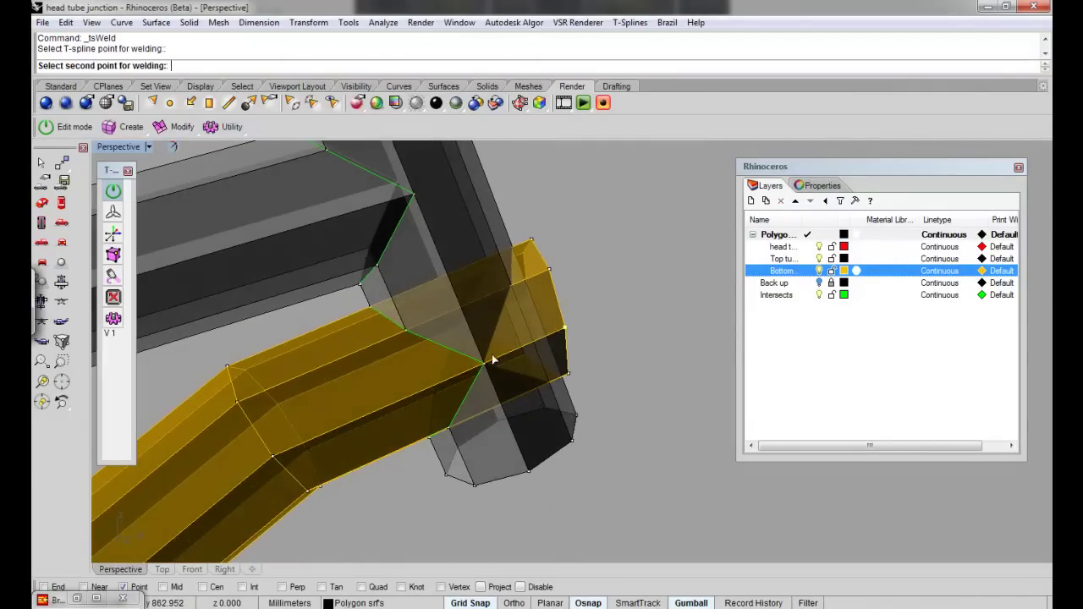
left_click(485, 366)
key("Return")
left_click(549, 269)
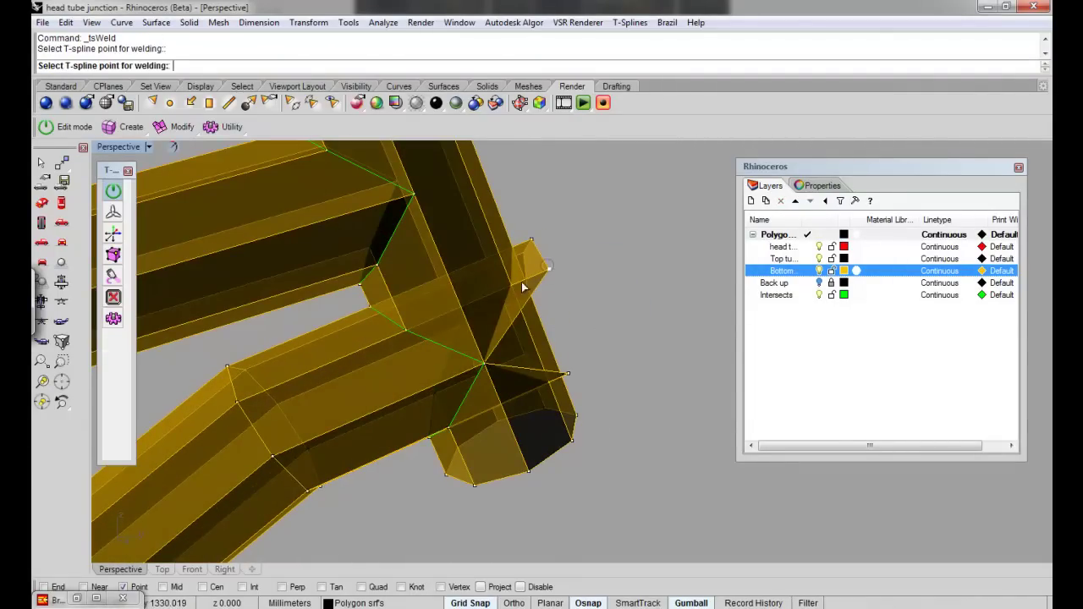
left_click(531, 242)
key("Return")
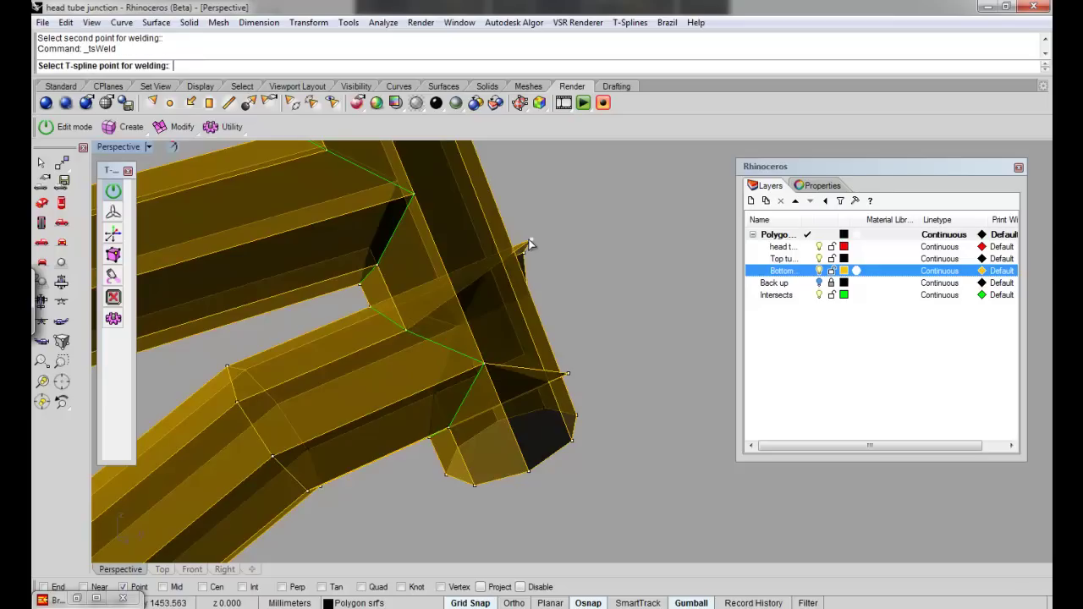
left_click(531, 241)
left_click(370, 305)
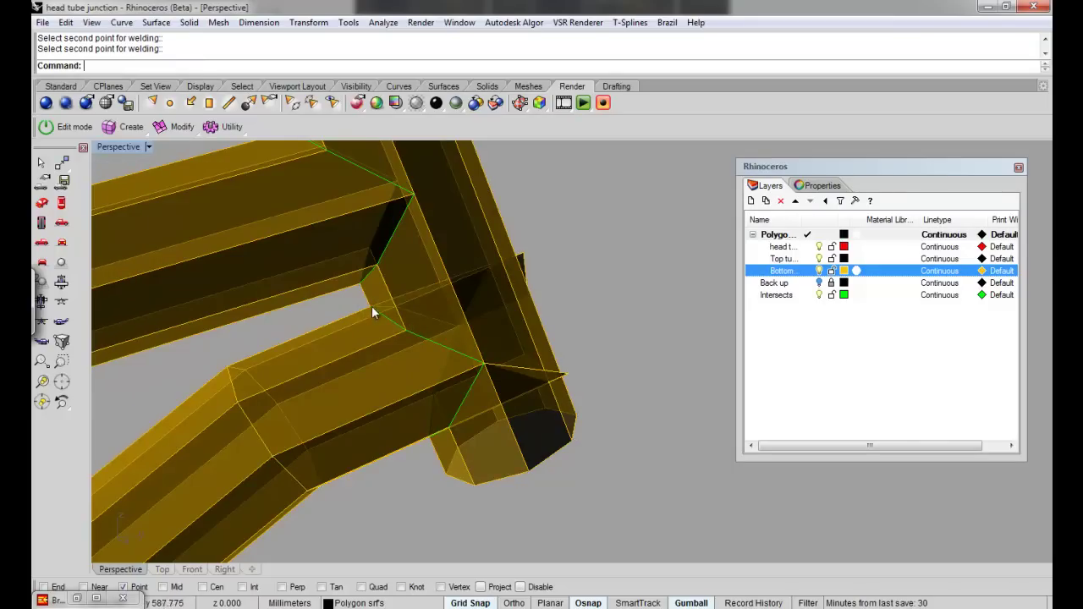
On the opposite side, weld the bottom tube's upper and middle end points to the matching corners of the lower opening
right_click_drag(337, 330, 419, 273)
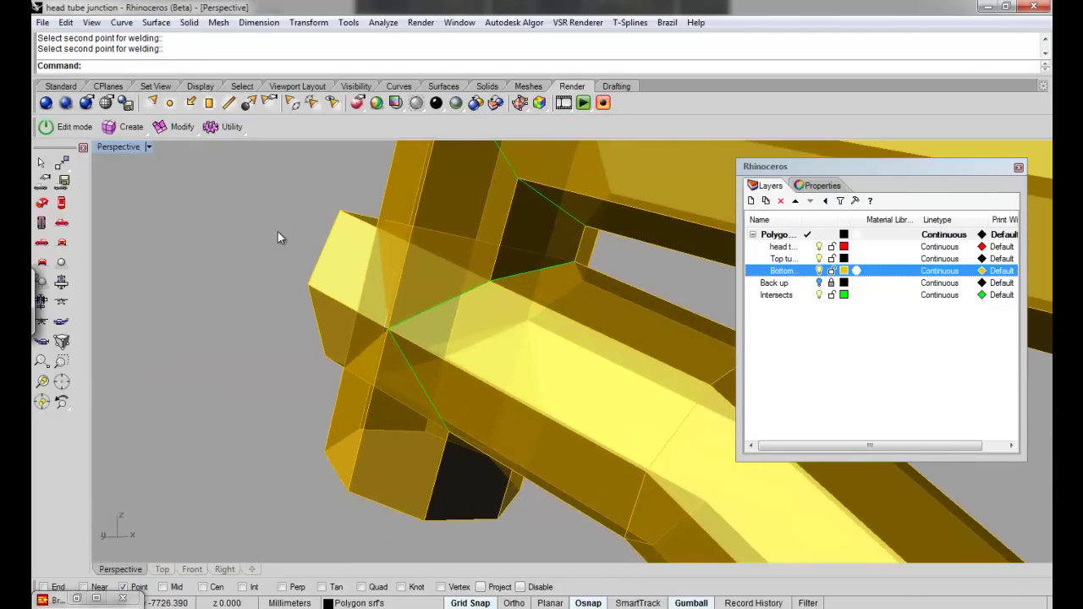
key("Return")
left_click(341, 211)
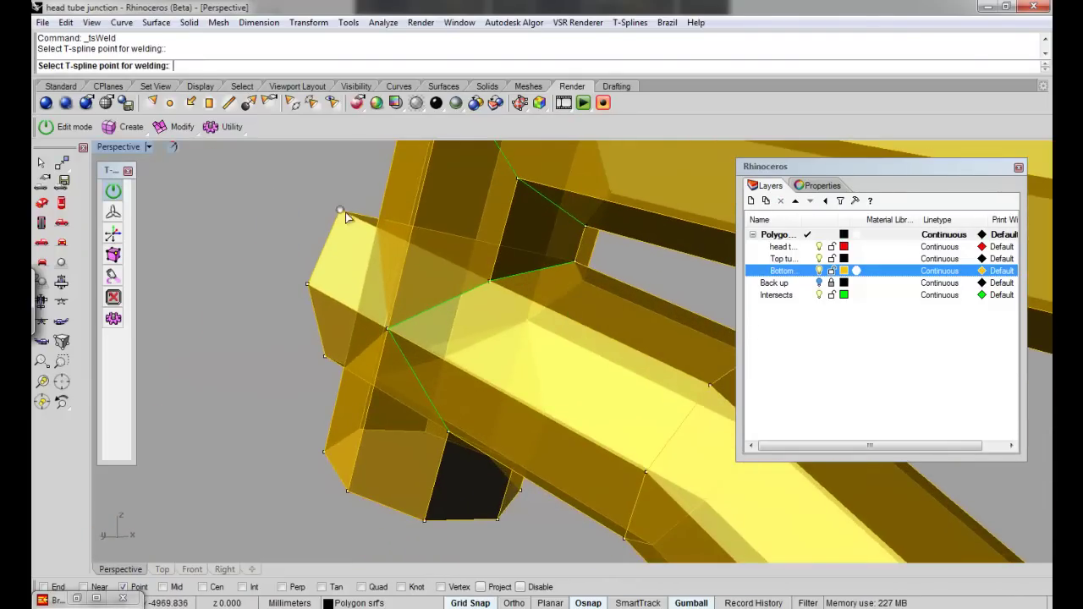
left_click(493, 282)
key("Return")
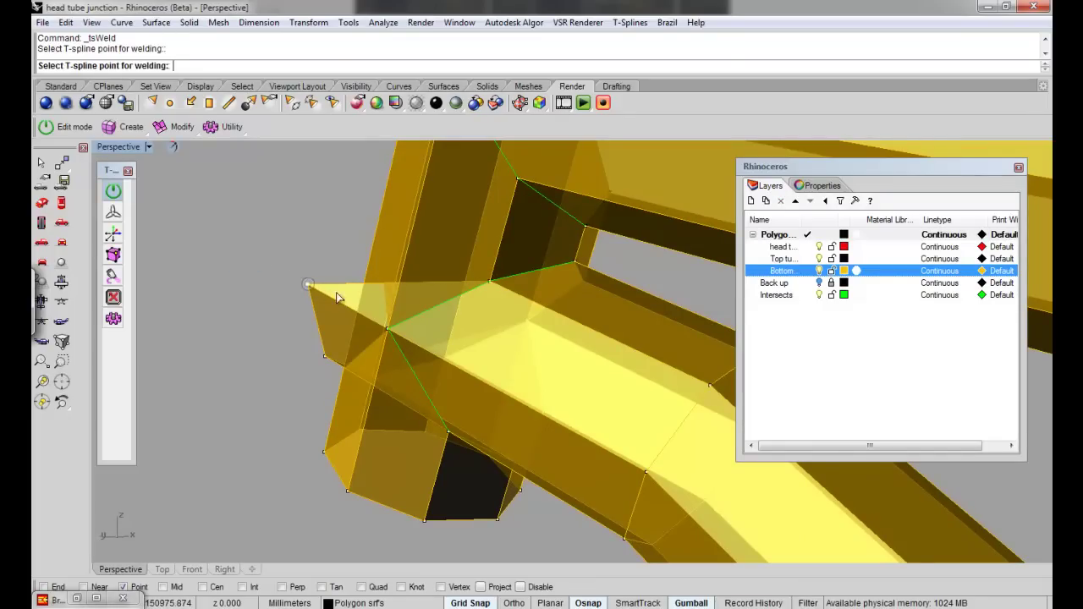
left_click(387, 333)
Weld two underside end points of the bottom tube to the matching lower corners of the head tube opening
key("Return")
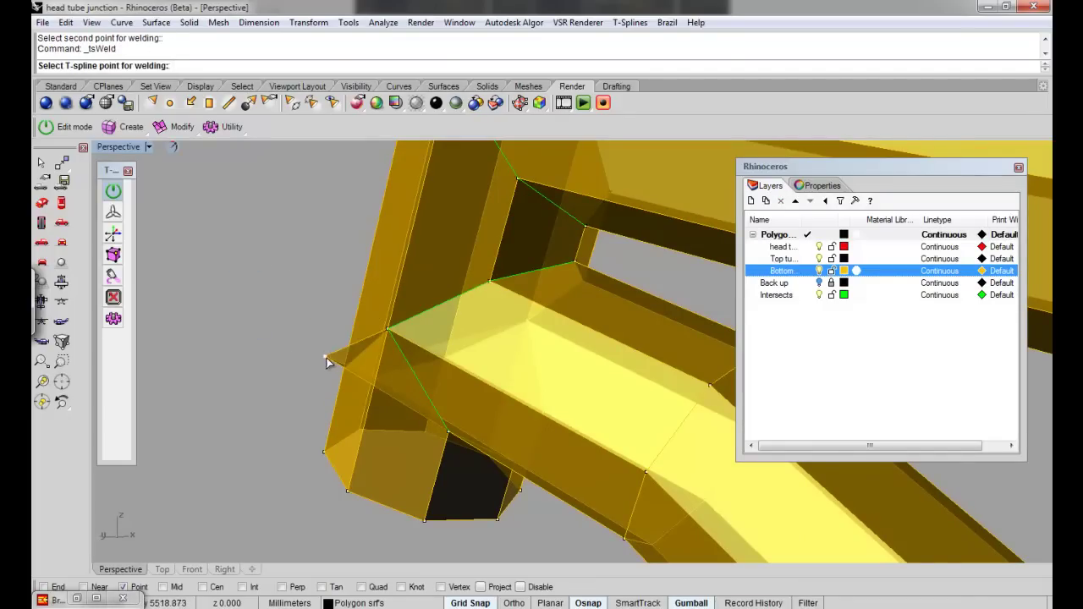
left_click(327, 358)
right_click_drag(456, 381, 504, 223)
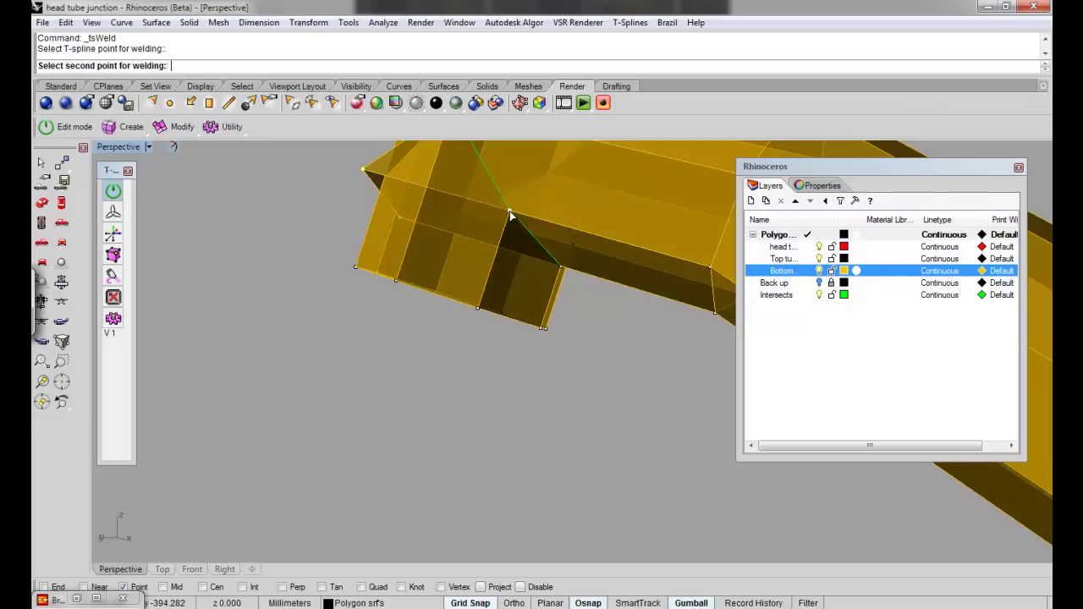
left_click(510, 213)
key("Return")
left_click(407, 222)
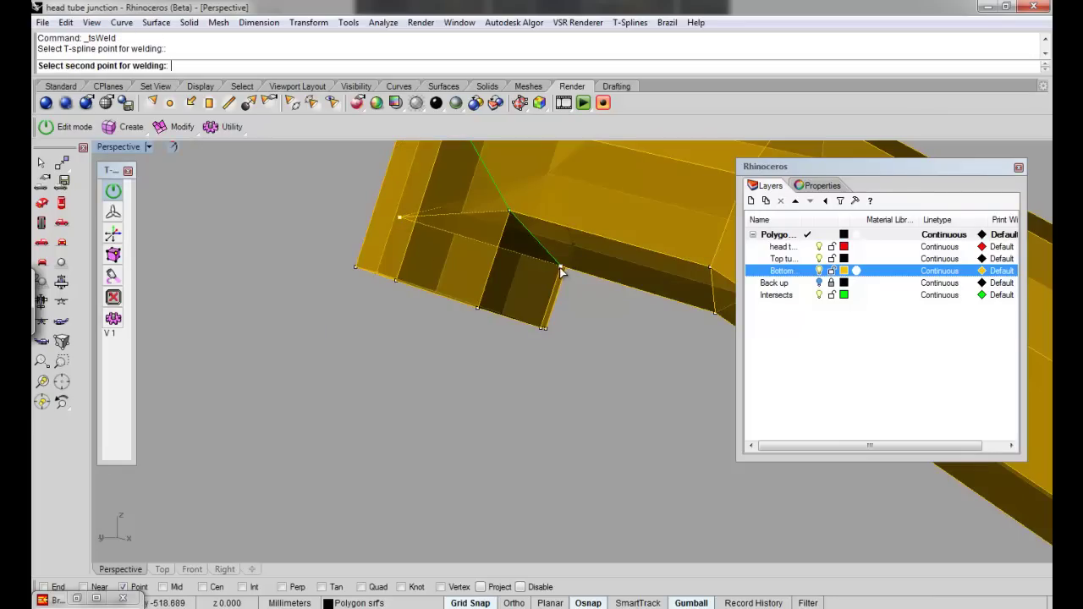
left_click(560, 269)
Weld the bottom tube's last protruding end point to the remaining lower corner of the head tube opening
right_click_drag(602, 287, 355, 288)
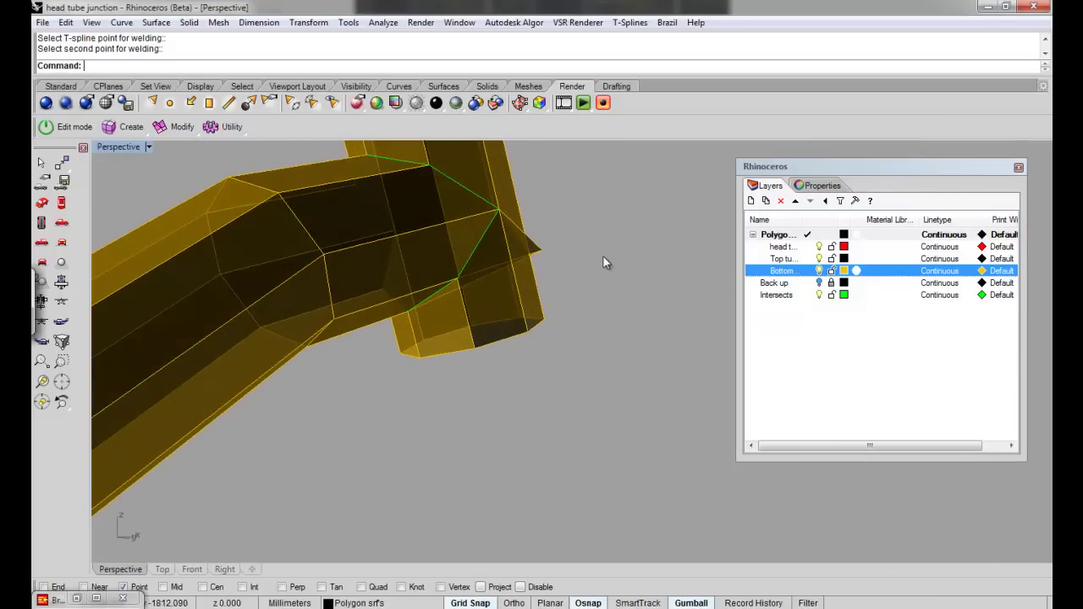
key("Return")
left_click(543, 251)
left_click(456, 280)
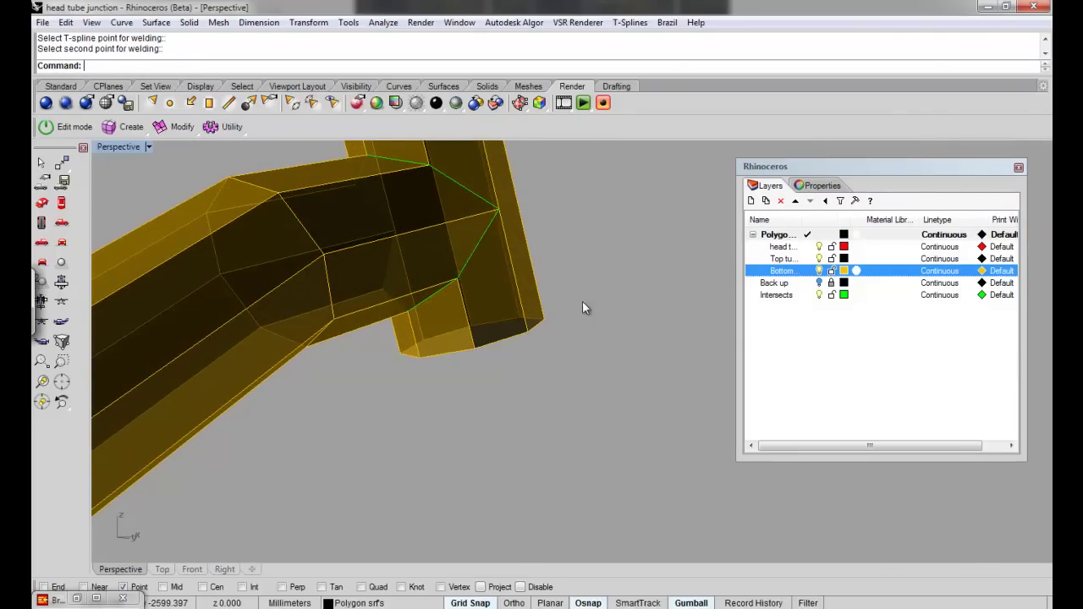
Switch the joined frame T-spline to smooth display with tsSmoothToggle and inspect the tube junctions
right_click_drag(582, 301, 505, 298)
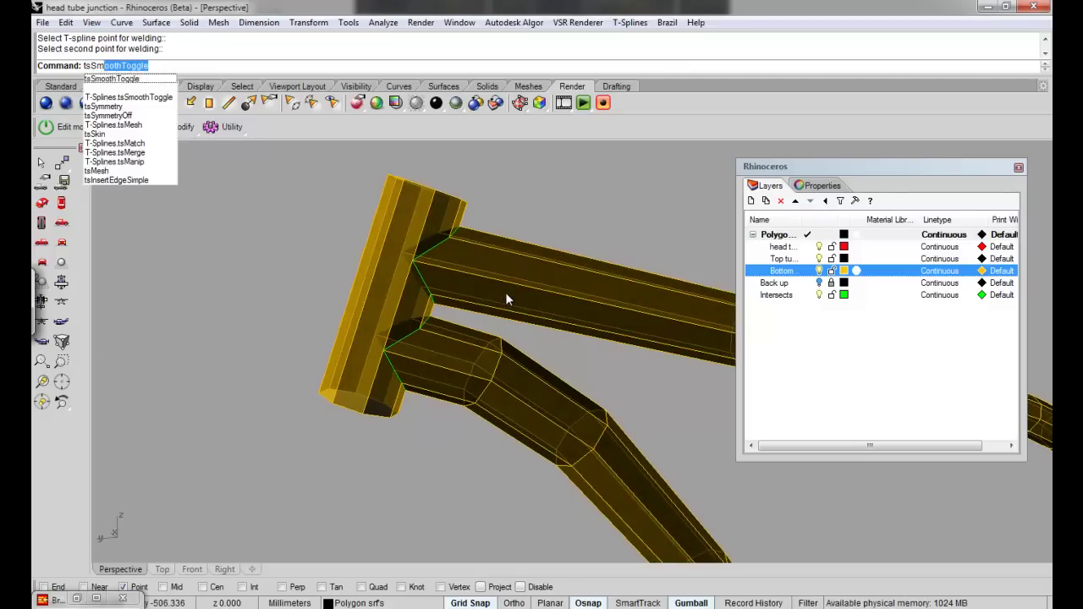
key("Return")
left_click(531, 280)
key("Return")
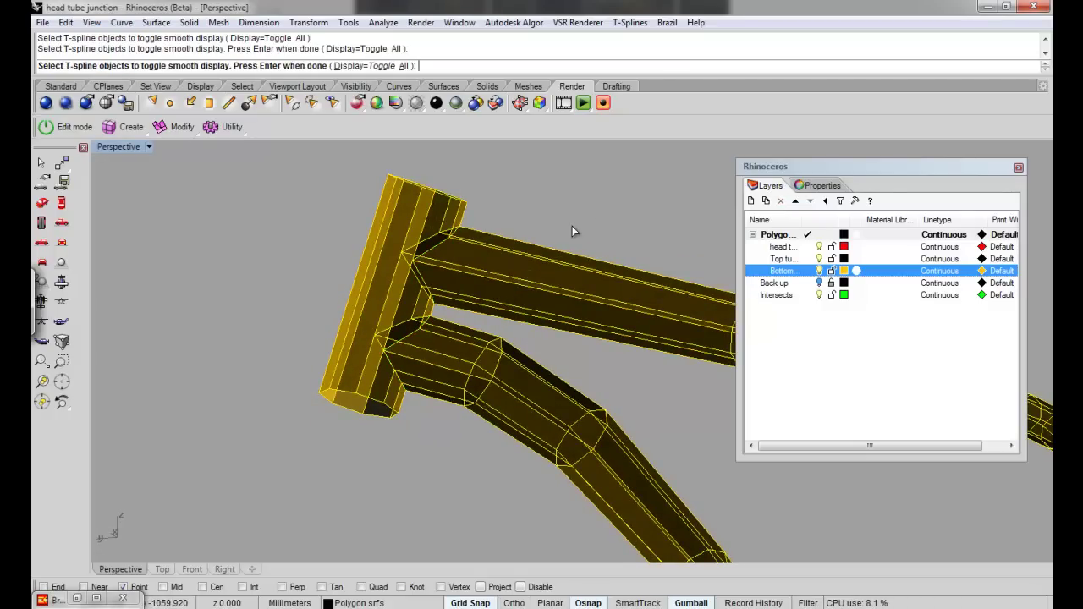
right_click_drag(483, 271, 481, 333)
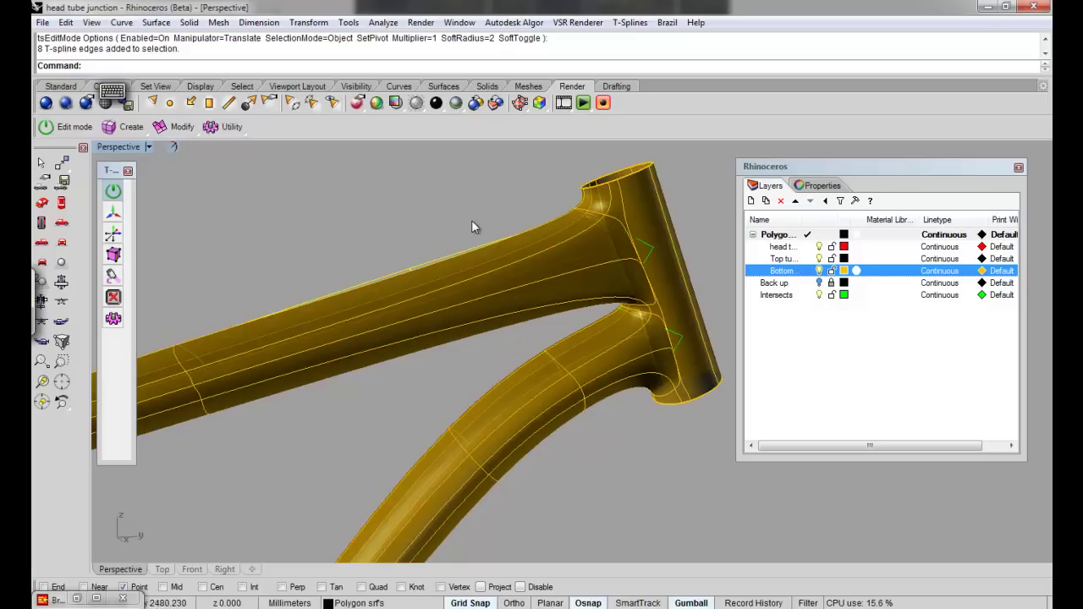
right_click_drag(437, 273, 430, 258)
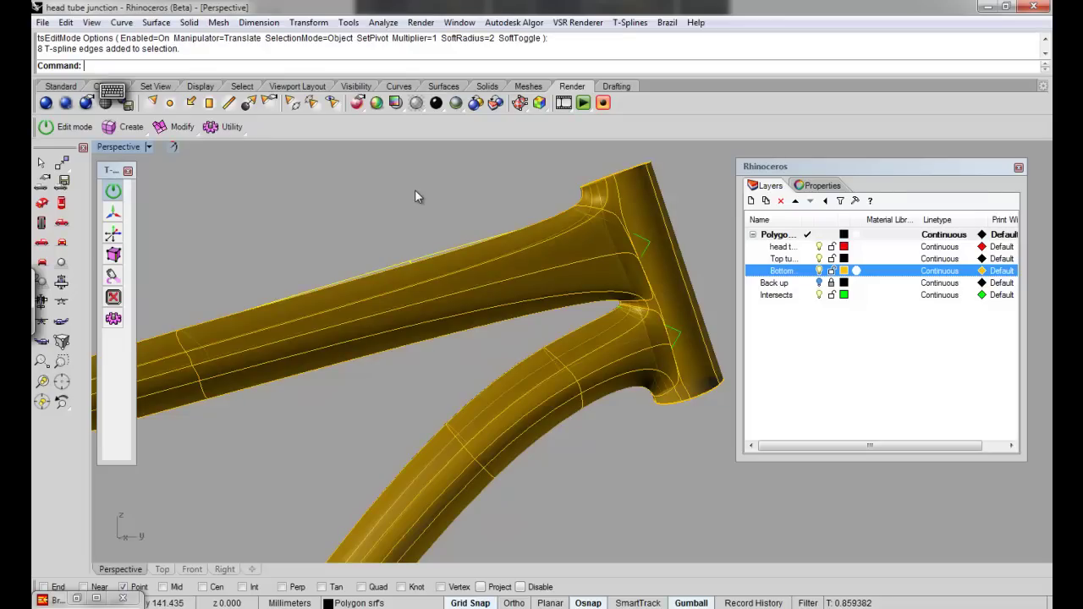
Toggle the joined frame T-spline back to its faceted box display with tsSmoothToggle
type("tsSm")
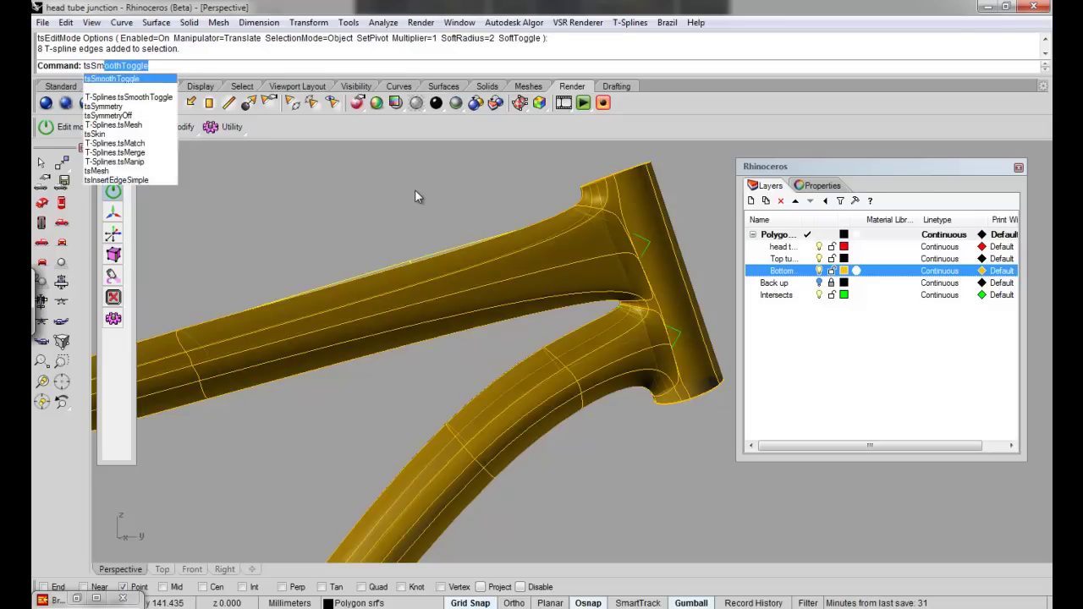
key("Return")
left_click(546, 282)
right_click(560, 283)
right_click_drag(532, 298, 485, 307)
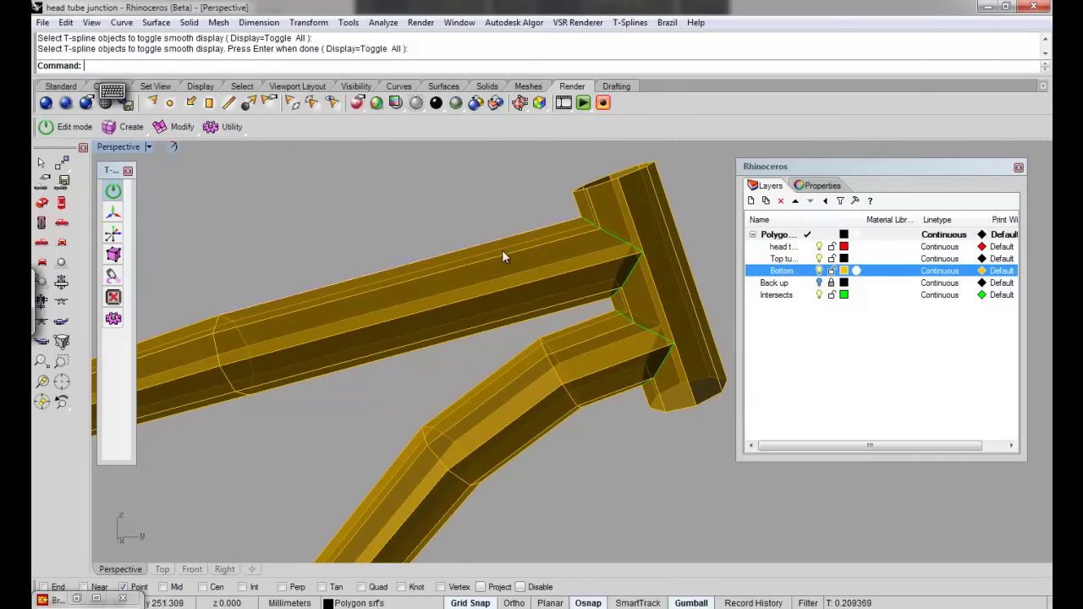
Start inserting points in Simple mode with only the Mid object snap active and the viewport in Shaded display
mouse_move(502, 256)
right_mouse_down()
mouse_move(587, 285)
mouse_move(542, 294)
mouse_move(633, 293)
mouse_move(510, 293)
mouse_move(493, 250)
right_mouse_up()
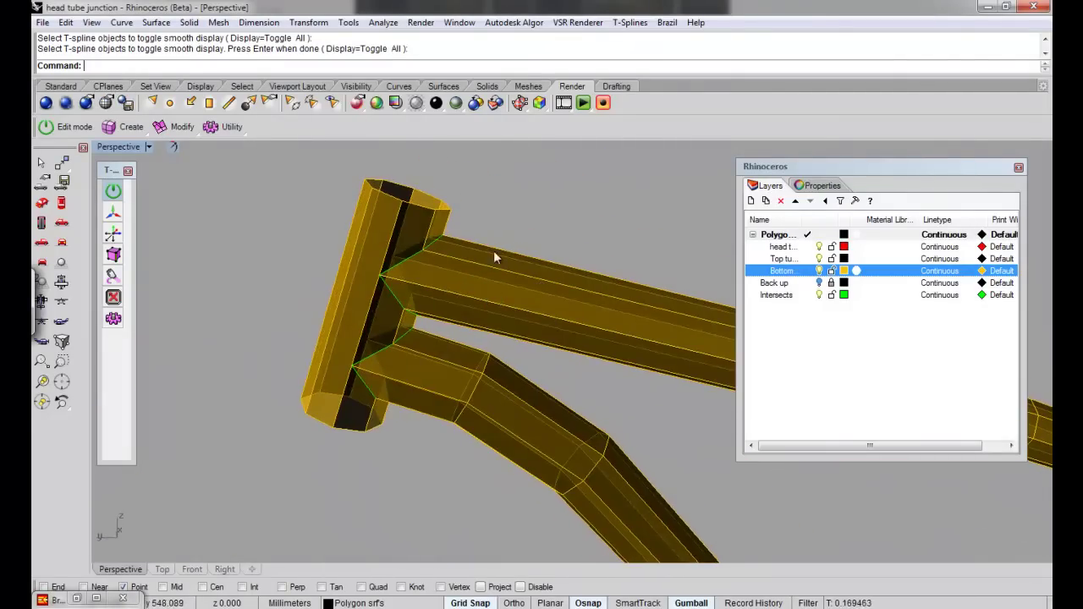
left_click(630, 22)
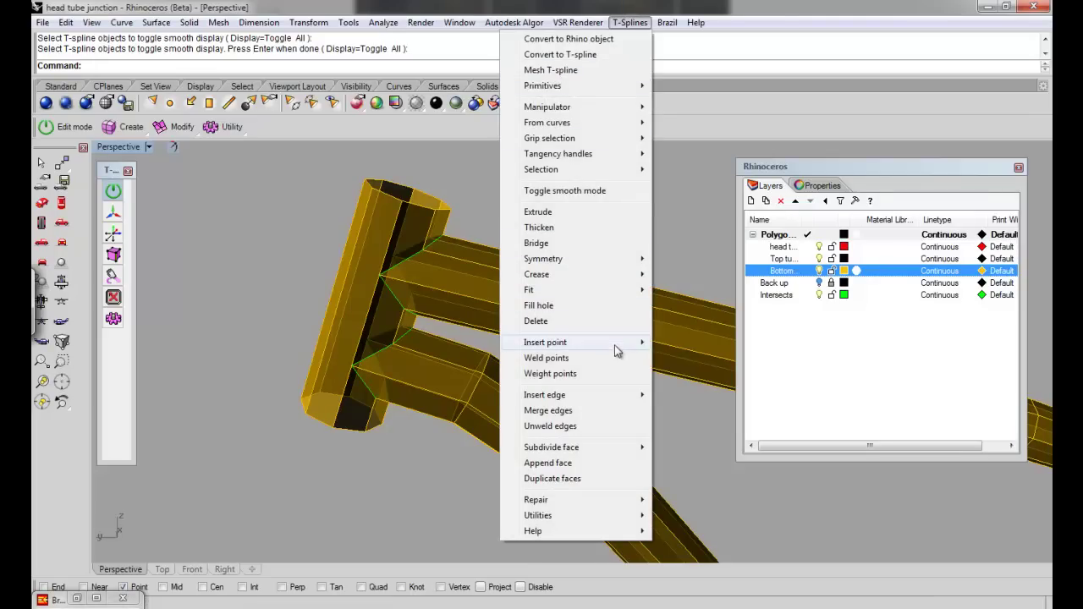
mouse_move(616, 350)
left_click(457, 341)
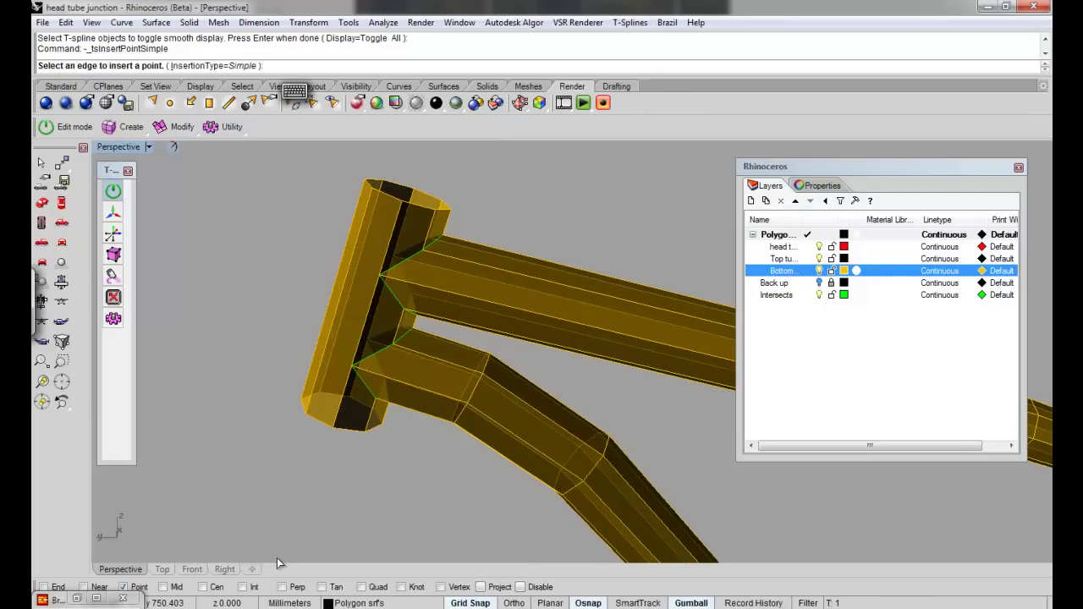
right_click(165, 587)
right_click_drag(491, 365, 401, 358, "shift")
right_click_drag(468, 331, 412, 297)
left_click(119, 147)
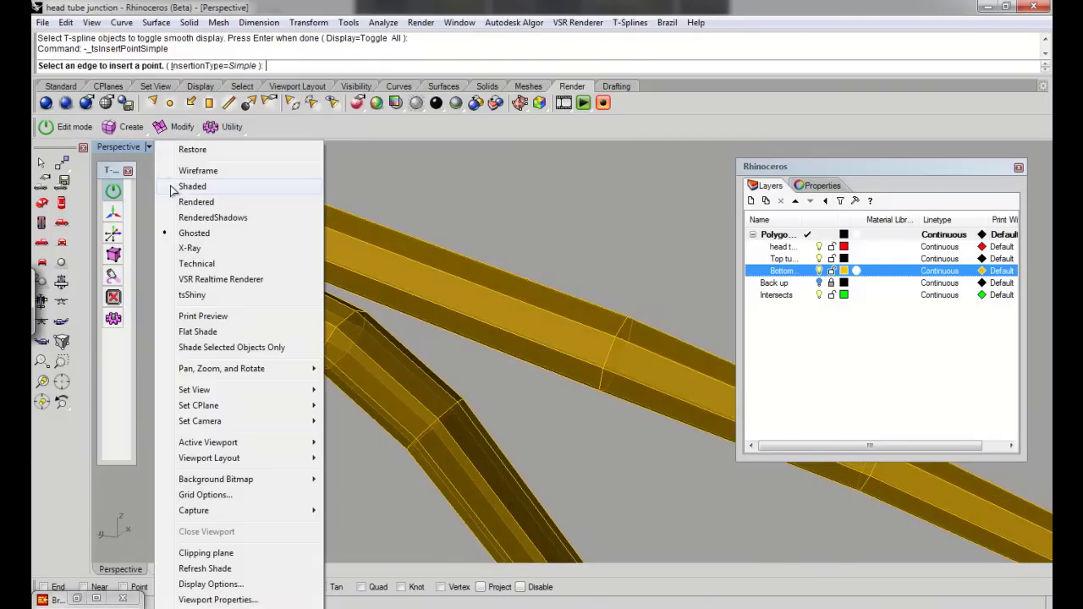
left_click(199, 177)
Insert a ring of points at the midpoints of the top tube's lengthwise edges nearest the head tube, and restore the Point snap
left_click(419, 292)
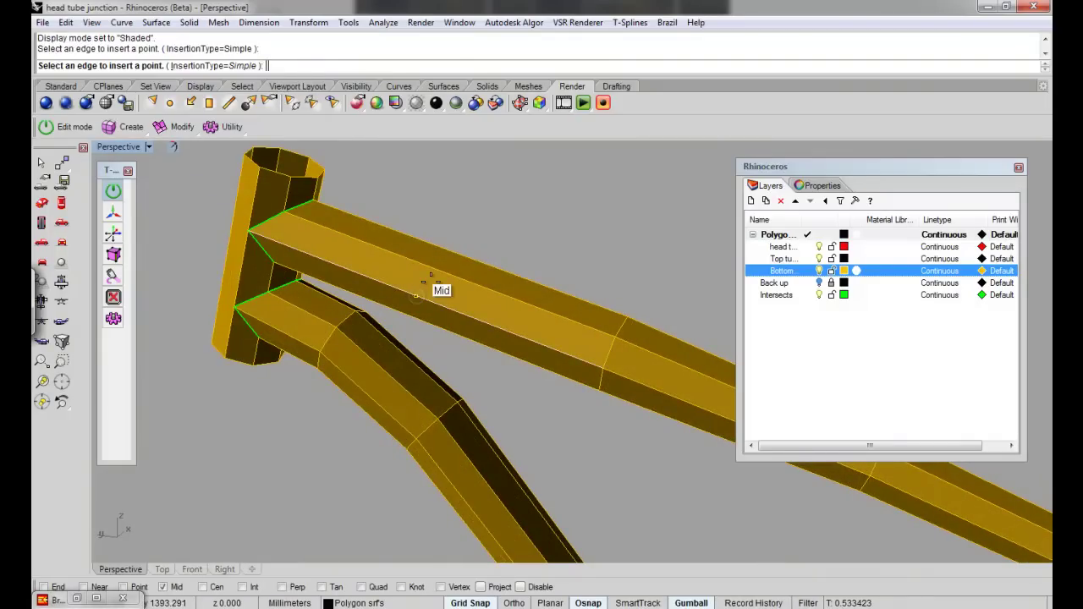
right_click_drag(447, 280, 375, 282)
left_click(506, 244)
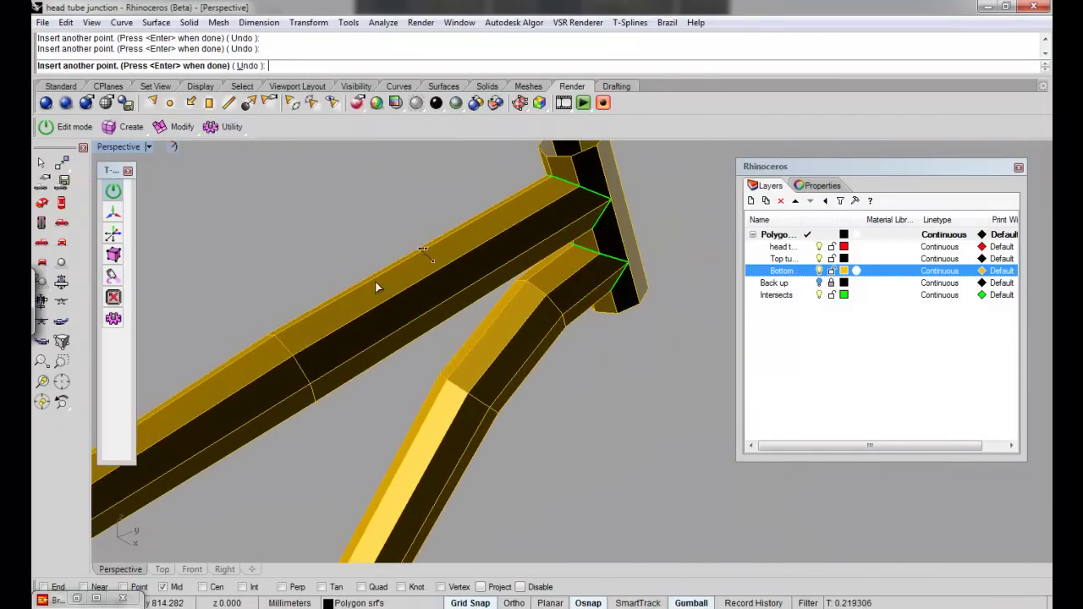
left_click(448, 262)
left_click(475, 282)
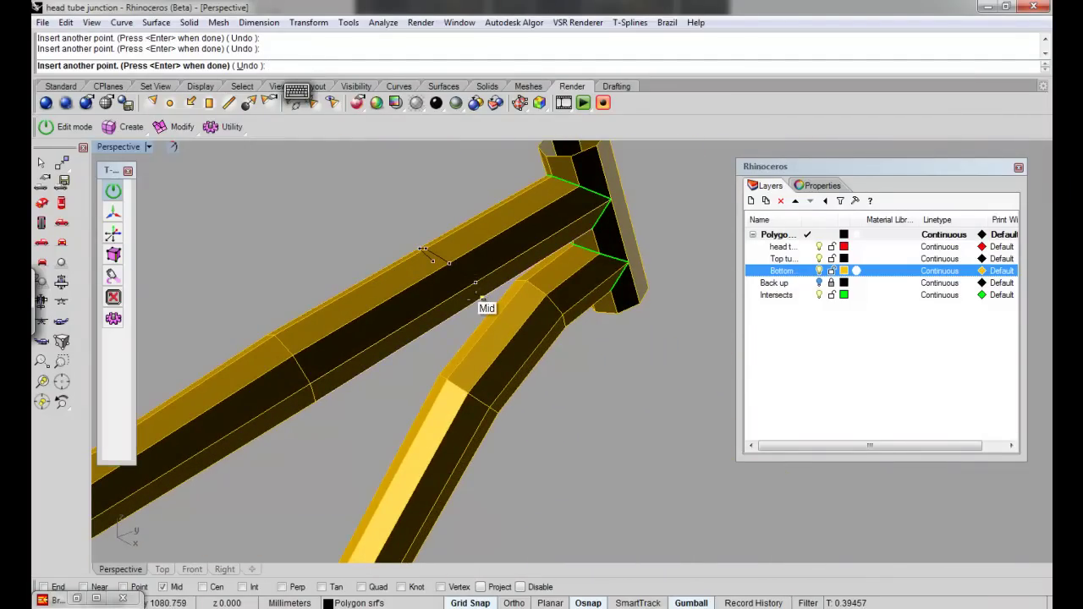
left_click(467, 307)
mouse_move(467, 308)
right_mouse_down()
mouse_move(375, 297)
mouse_move(389, 336)
mouse_move(468, 306)
right_mouse_up()
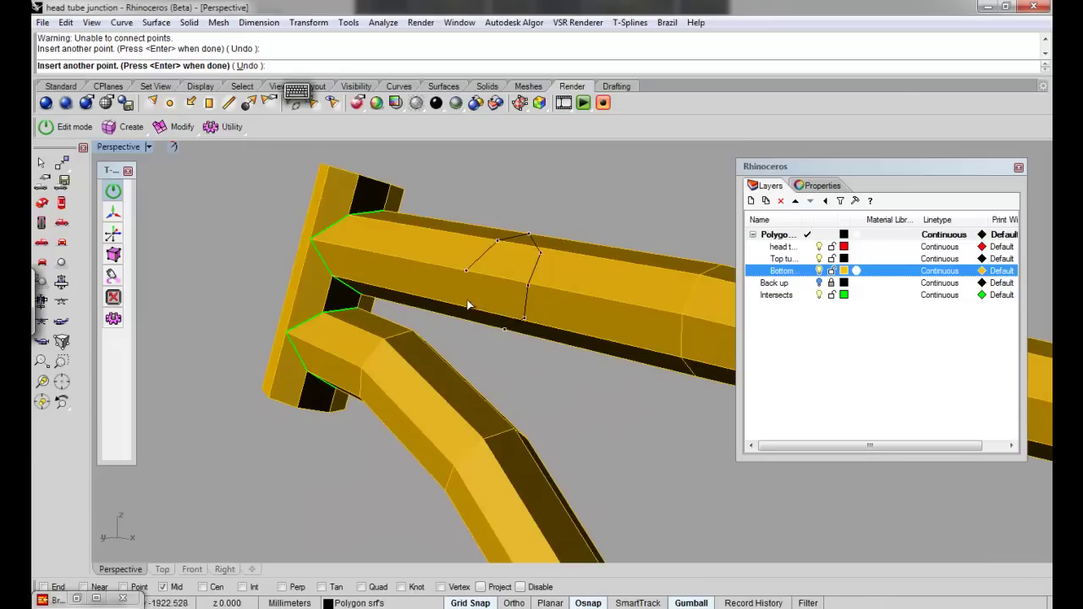
left_click(480, 309)
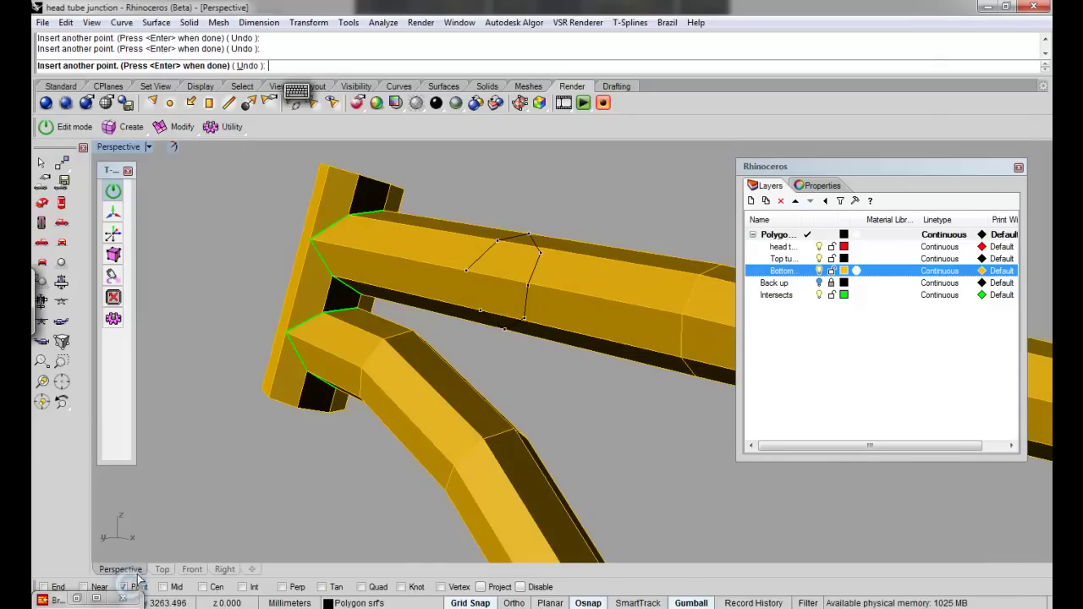
key("Return")
Select the new eight-edge loop around the top tube and move it toward the head tube
right_click_drag(513, 274, 228, 335)
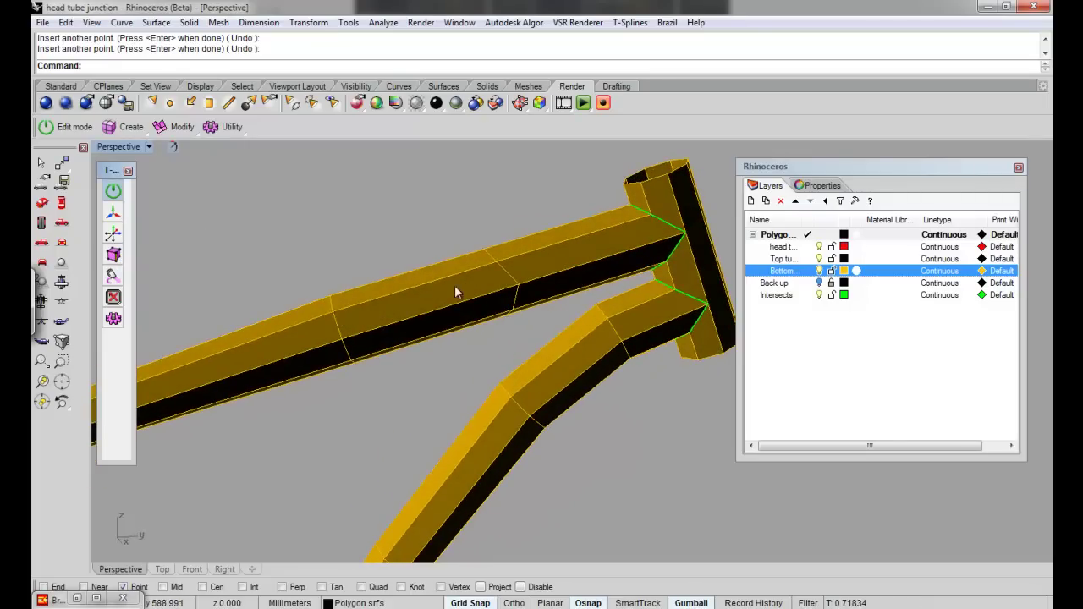
left_click_drag(454, 222, 543, 334)
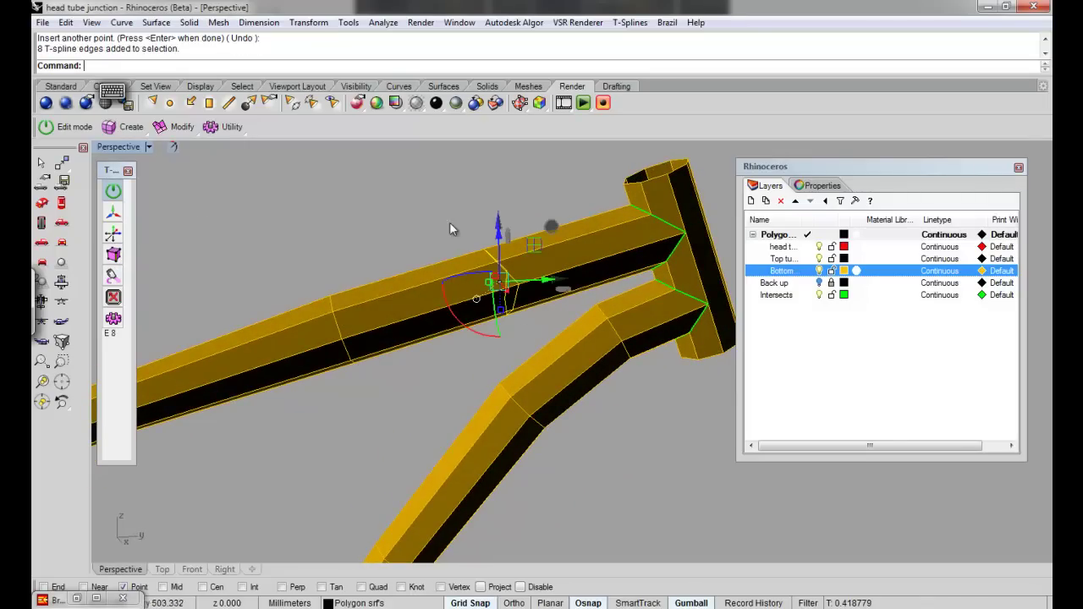
right_click_drag(533, 207, 556, 211)
left_click_drag(572, 228, 624, 211)
left_click(588, 189)
right_click_drag(601, 232, 584, 226)
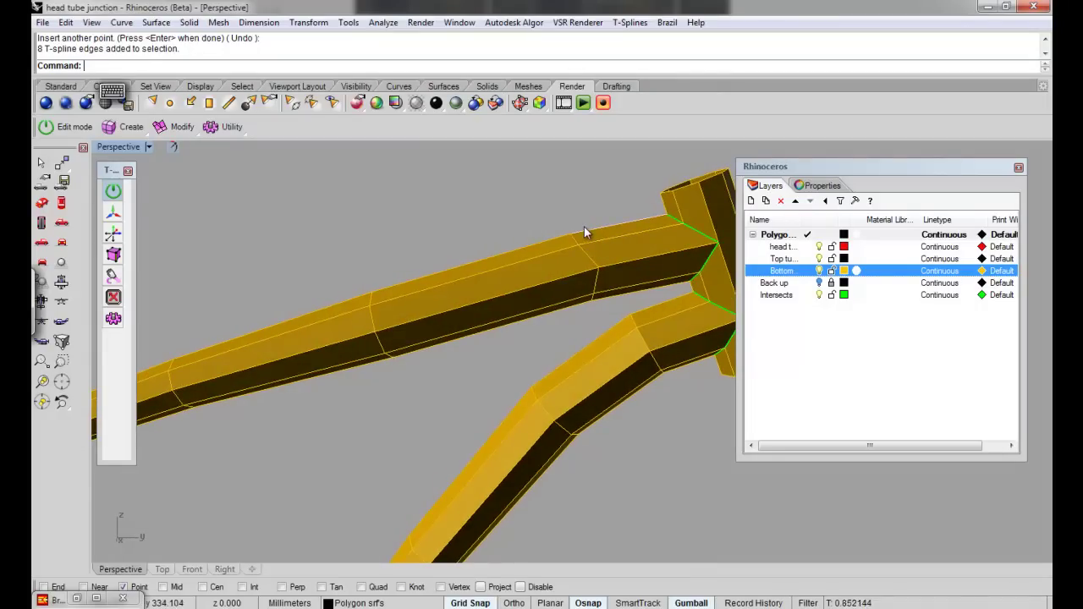
Switch the frame T-spline to smooth display with tsSmoothToggle and view the head tube junction
type("tsSm")
key("Return")
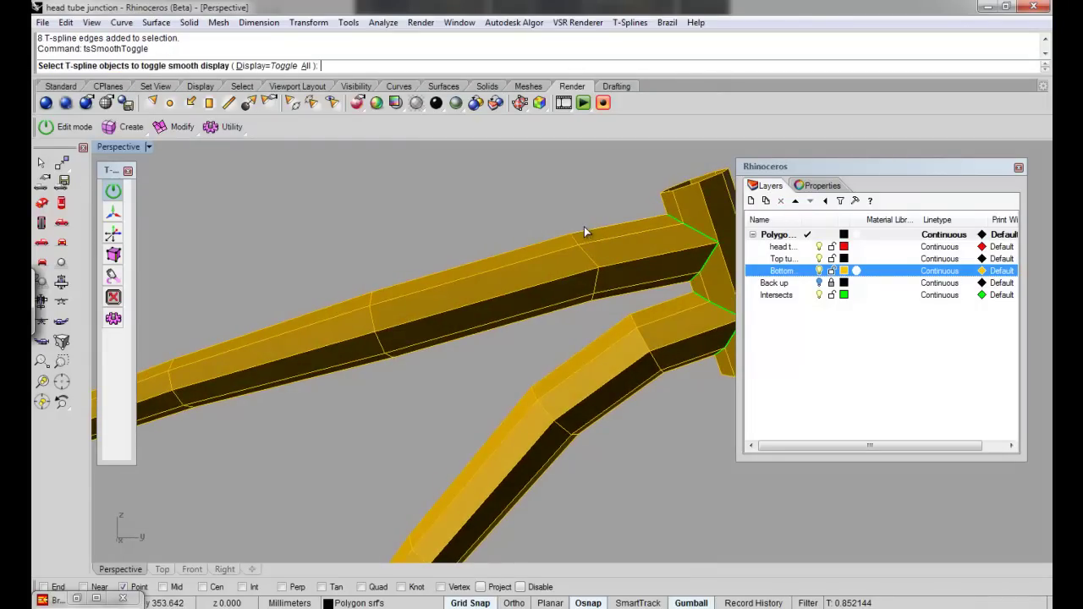
left_click(666, 258)
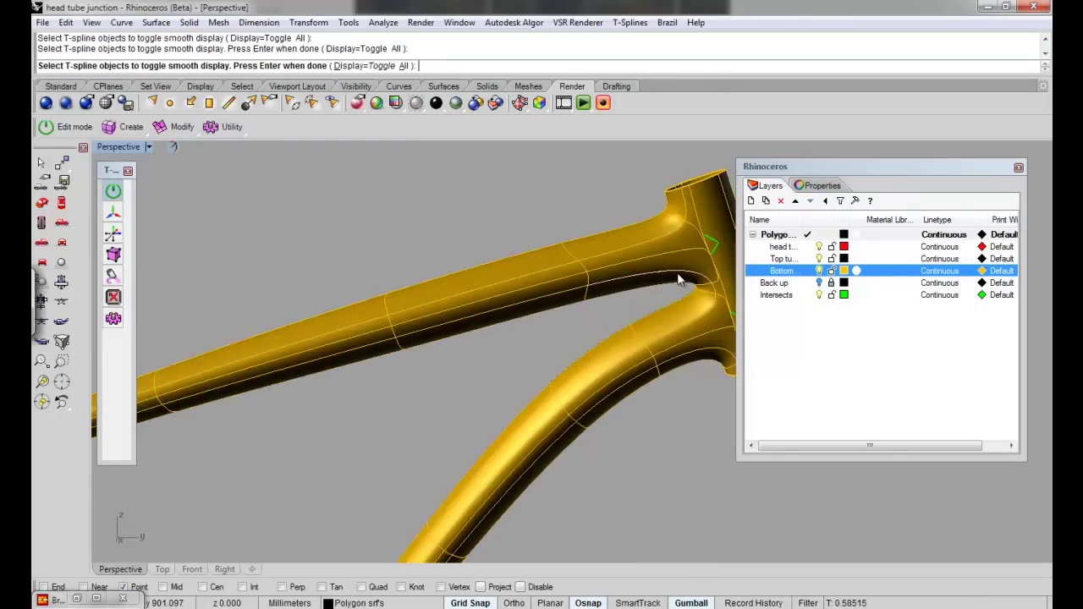
right_click_drag(665, 311, 569, 303)
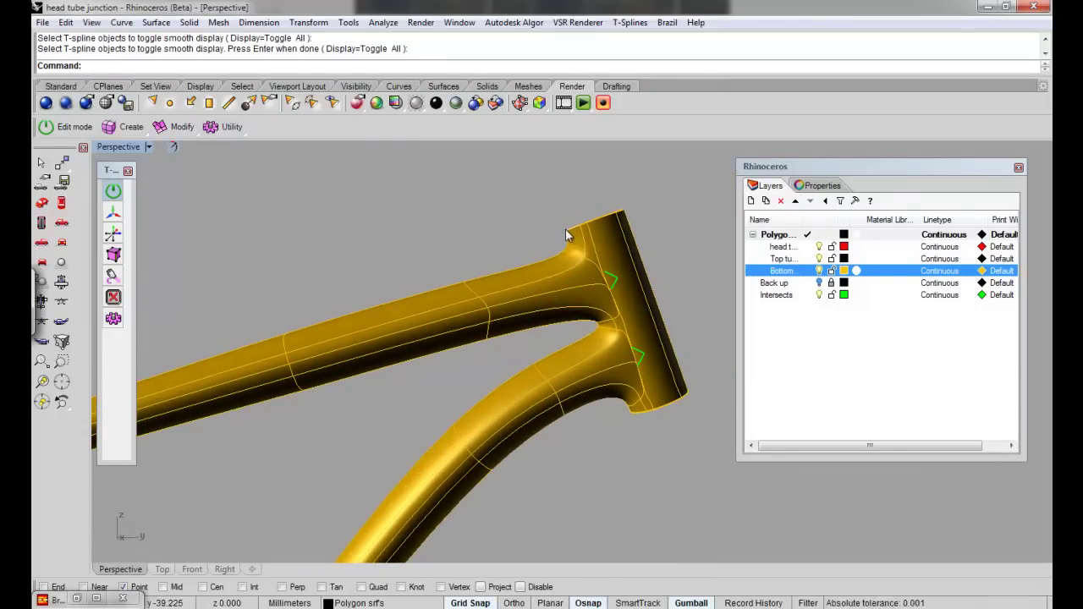
right_click_drag(655, 347, 602, 329, "shift")
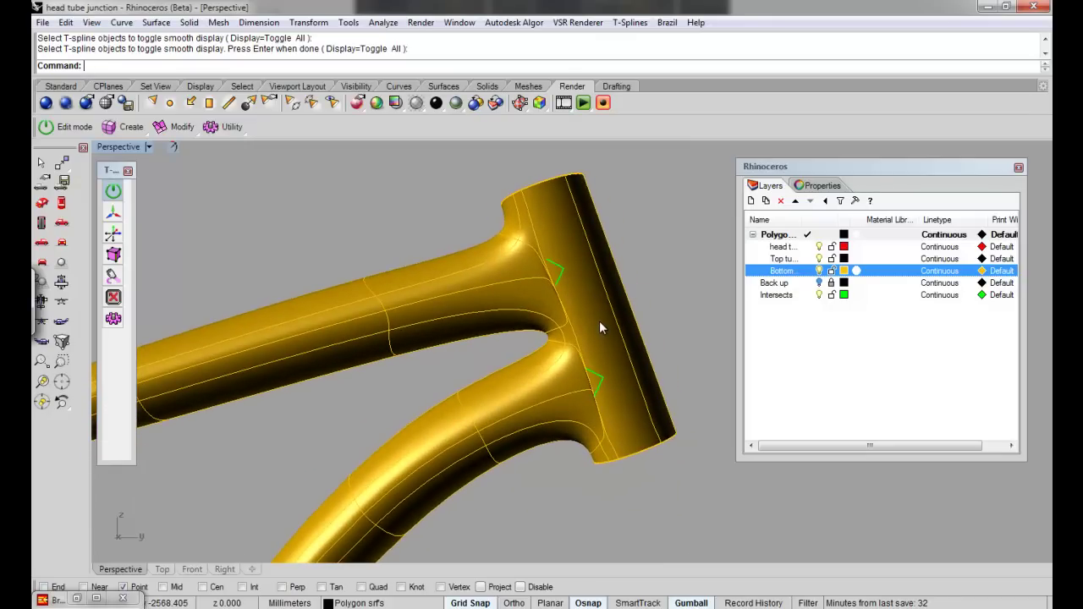
Make the joined frame T-spline uniform with tsMakeUniform
type("tsMakeUniform")
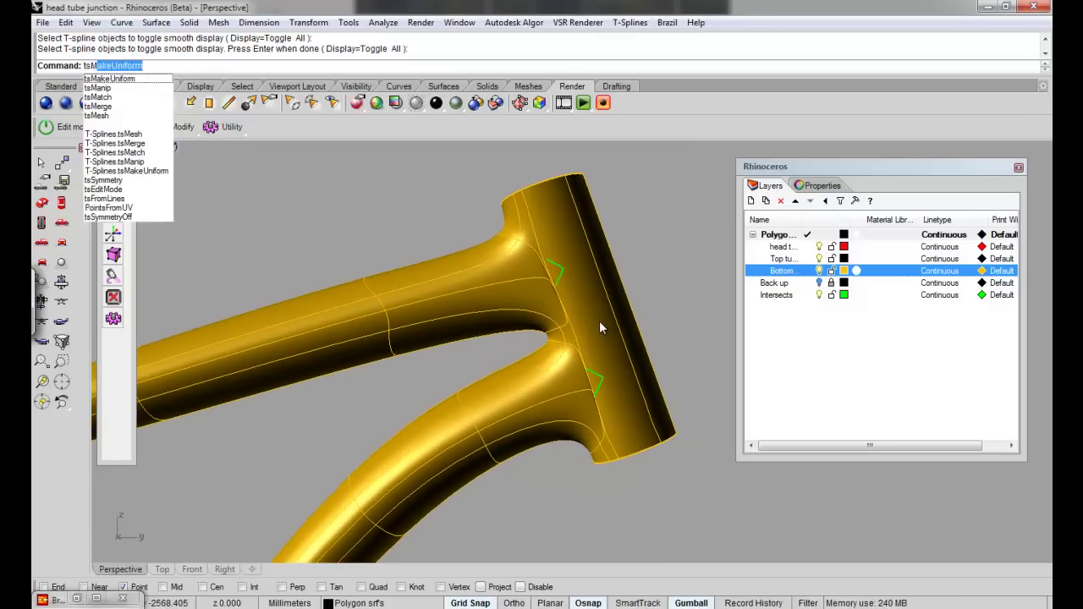
key("Return")
left_click(594, 229)
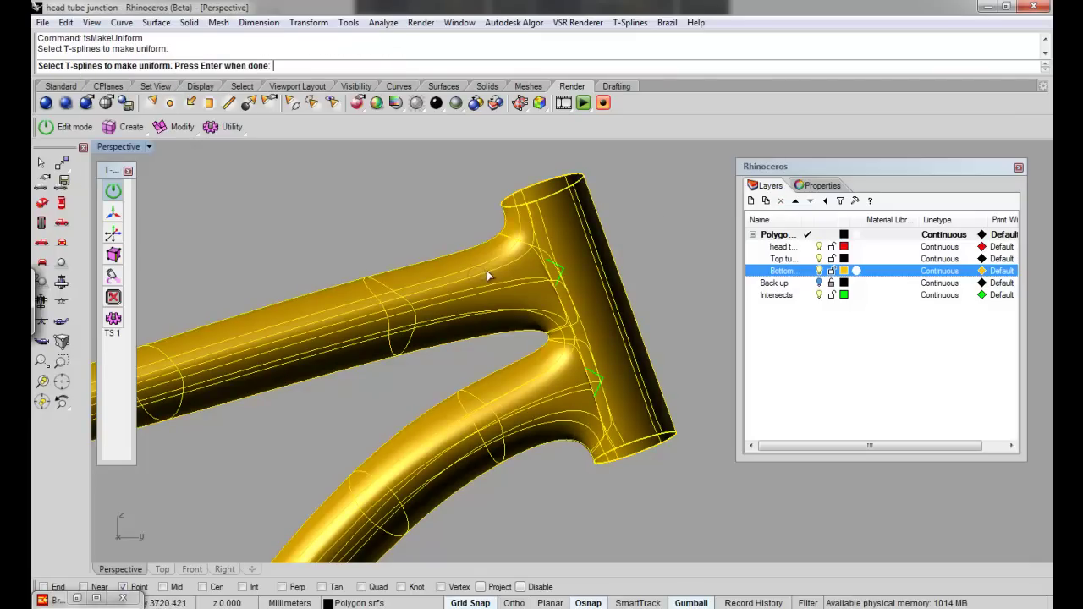
key("Return")
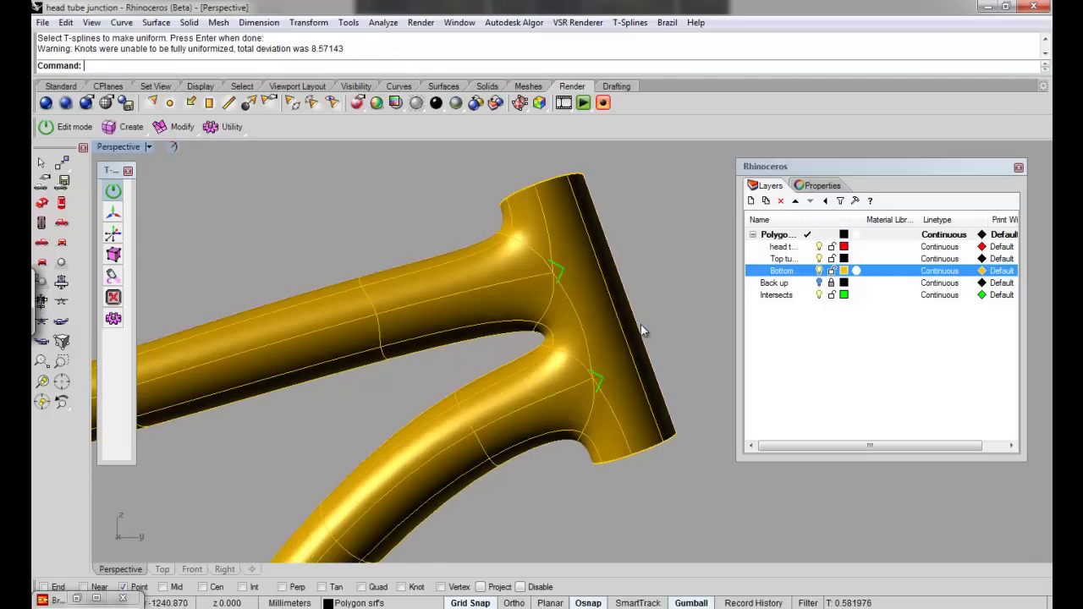
Run an Environment Map analysis on the frame, examine the reflections around the head tube junction, and close the analysis
right_click_drag(641, 324, 463, 265)
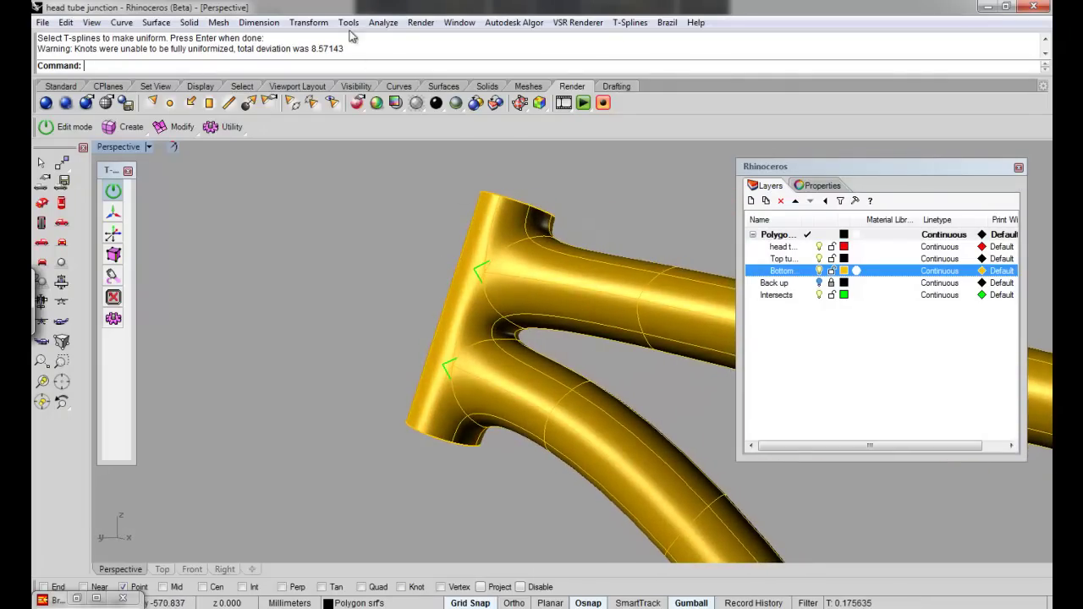
left_click(382, 23)
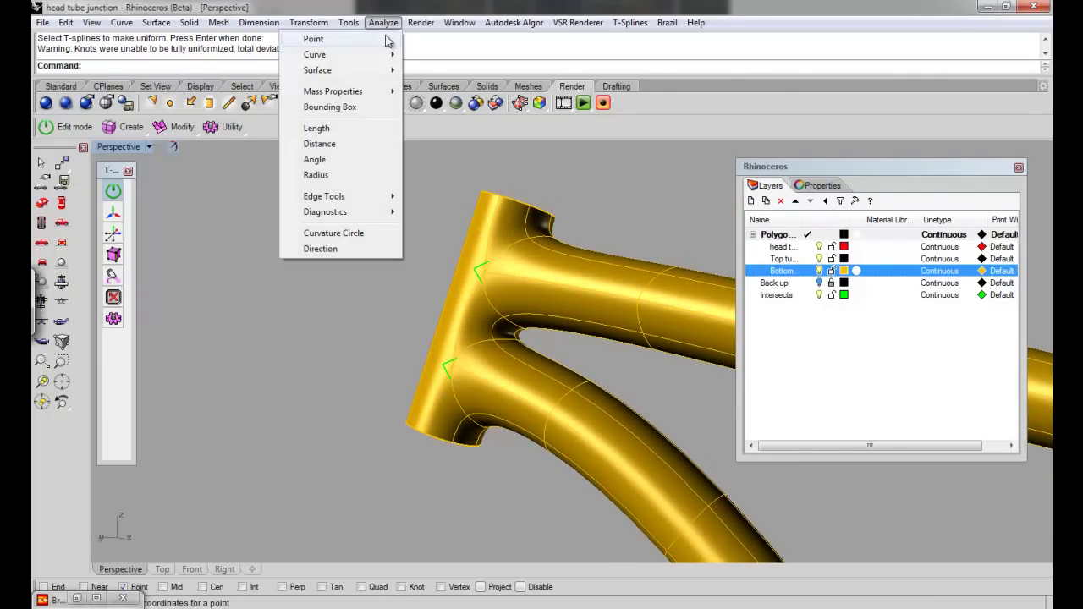
mouse_move(372, 71)
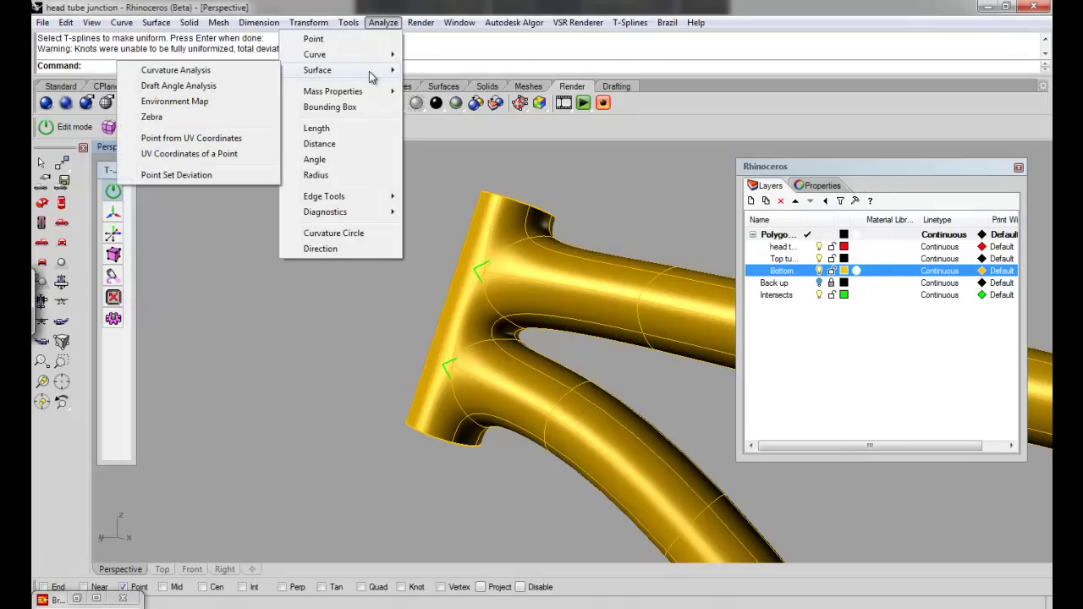
left_click(220, 105)
left_click(525, 282)
key("Return")
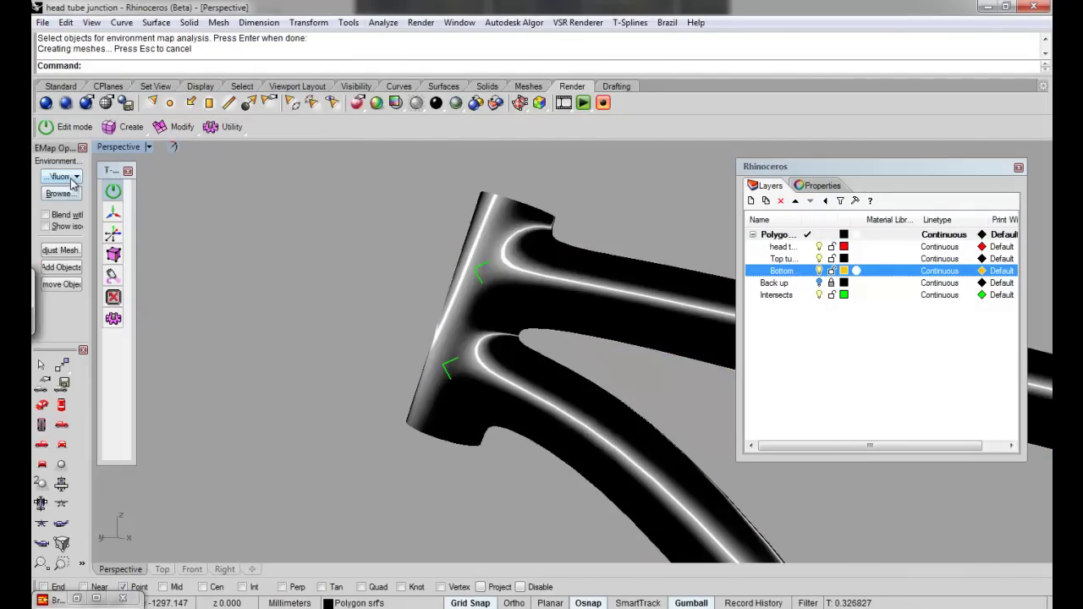
right_click_drag(449, 273, 584, 254)
right_click_drag(414, 330, 457, 313)
left_click(82, 147)
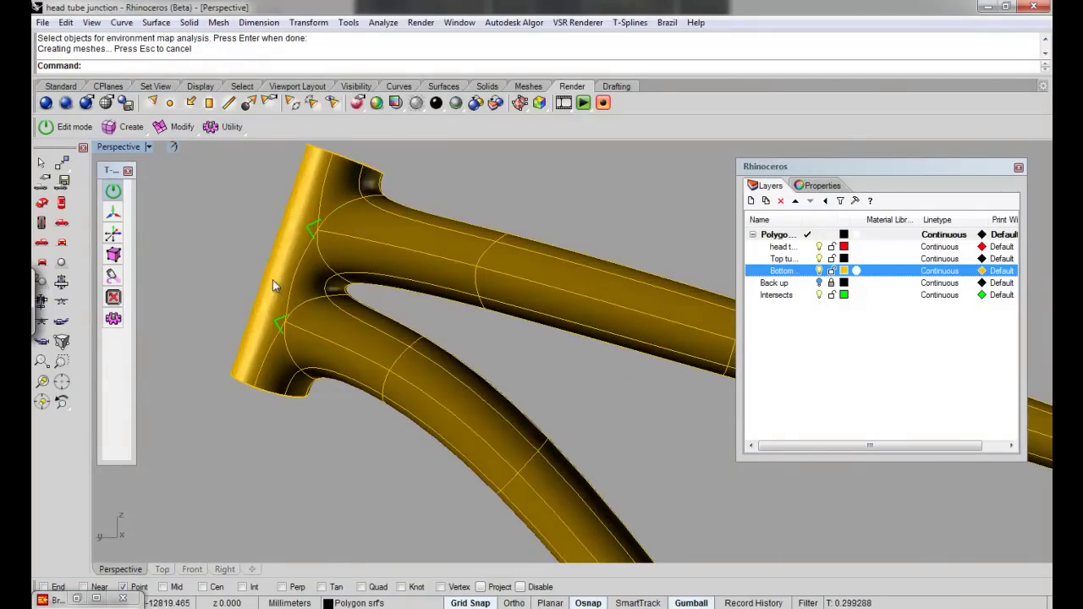
Select the two small faces in the crotch between the top and bottom tubes and move them away from the head tube
scroll(348, 288, "up", 5)
left_click(336, 290)
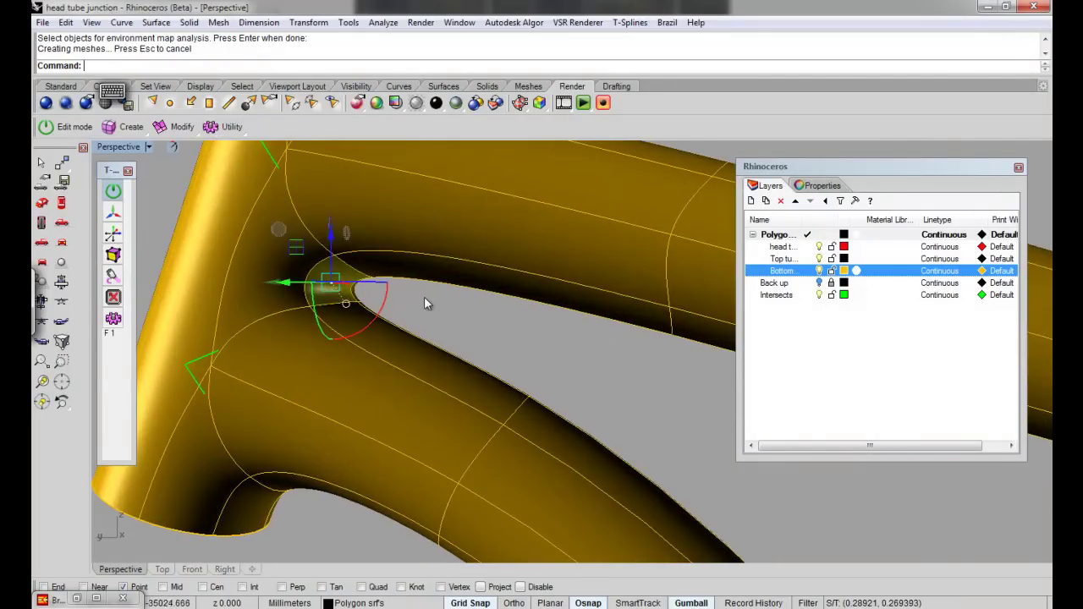
mouse_move(425, 302)
right_mouse_down()
mouse_move(343, 292)
mouse_move(430, 317)
mouse_move(379, 303)
mouse_move(406, 303)
right_mouse_up()
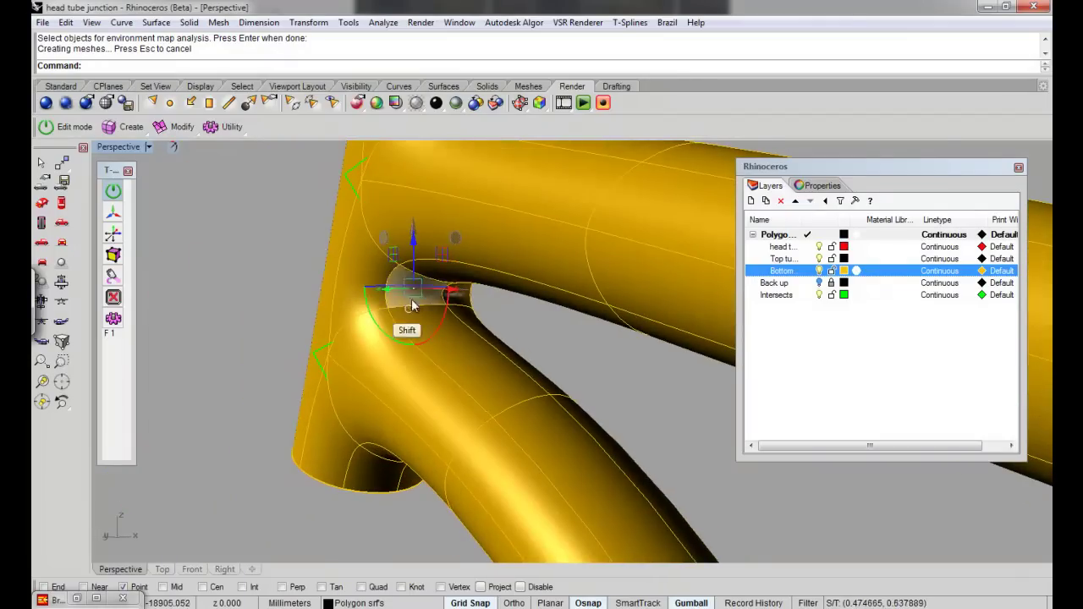
left_click(468, 300, "shift")
right_click_drag(469, 301, 480, 305)
scroll(479, 306, "down", 2)
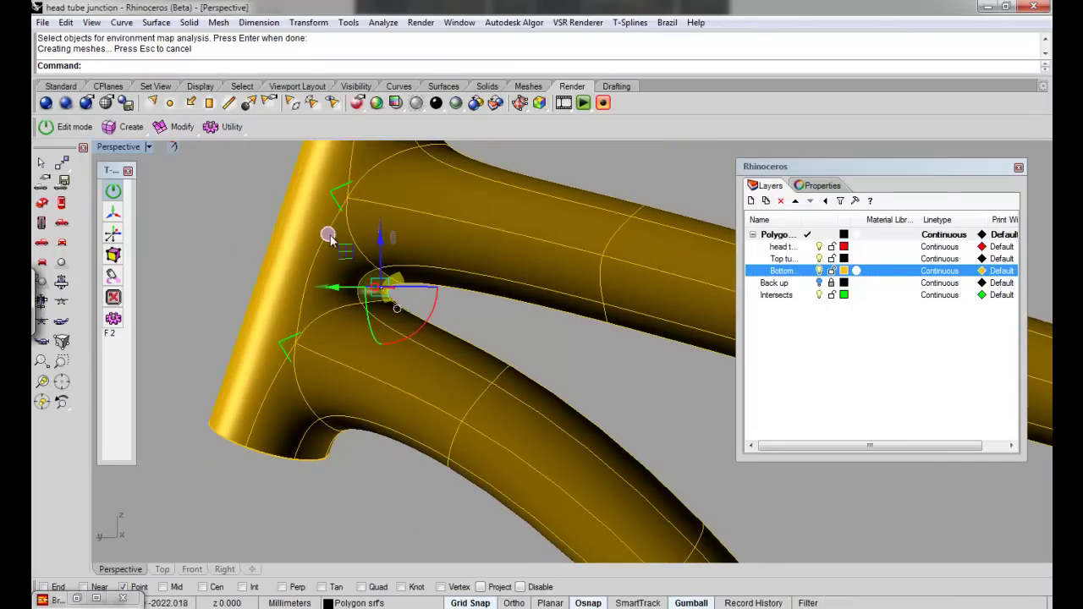
left_click_drag(382, 255, 544, 351)
scroll(533, 295, "down", 4)
right_click_drag(533, 296, 516, 312)
scroll(518, 314, "up", 2)
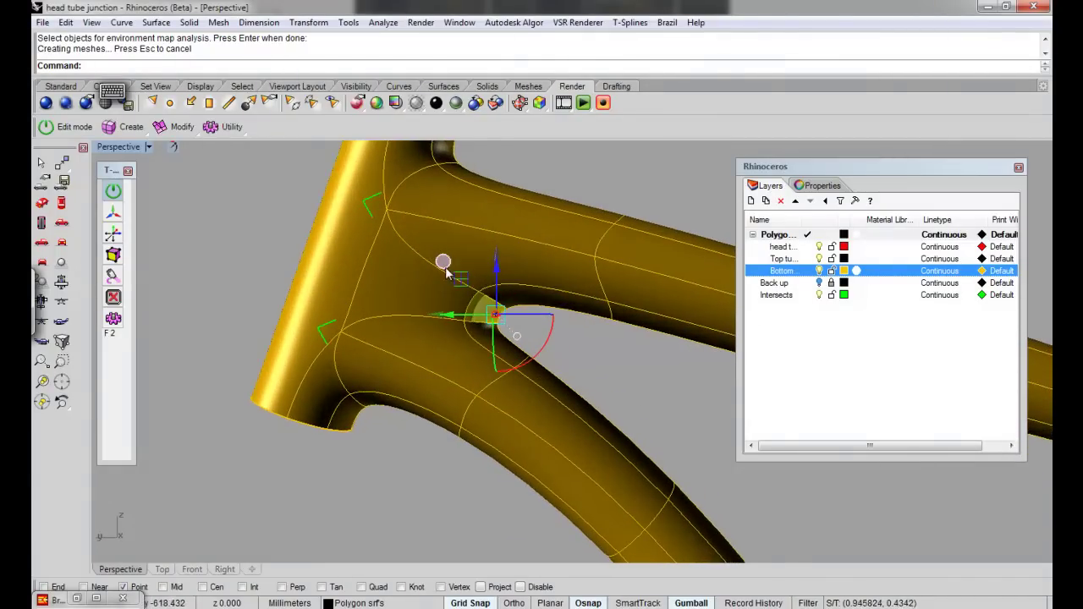
right_click_drag(440, 257, 515, 325)
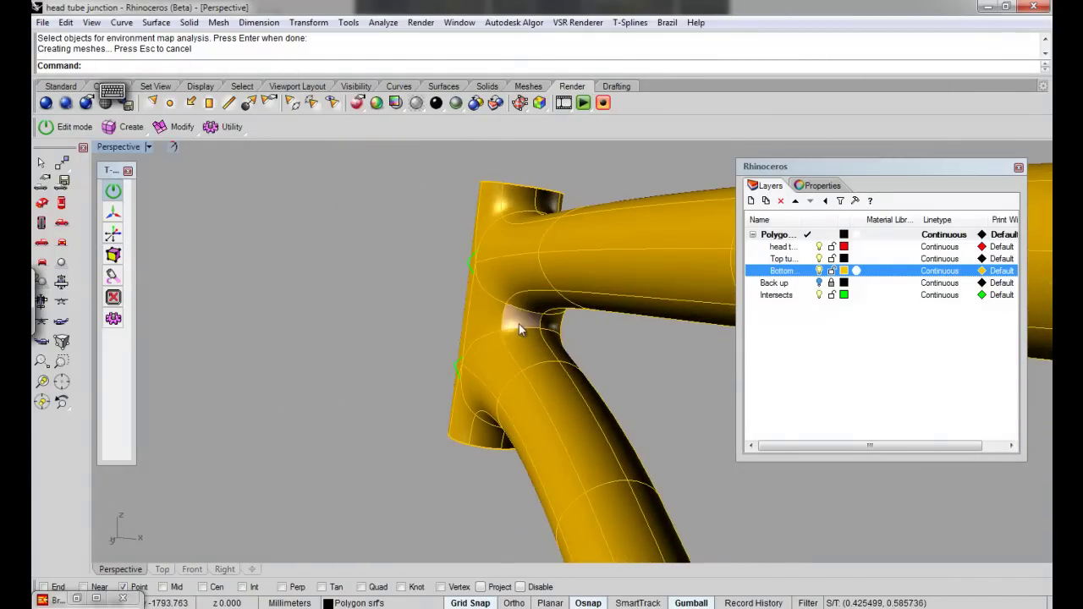
Maximize the Front view and delete the frame faces and intersection curves on the positive X side of the centre line
double_click(120, 148)
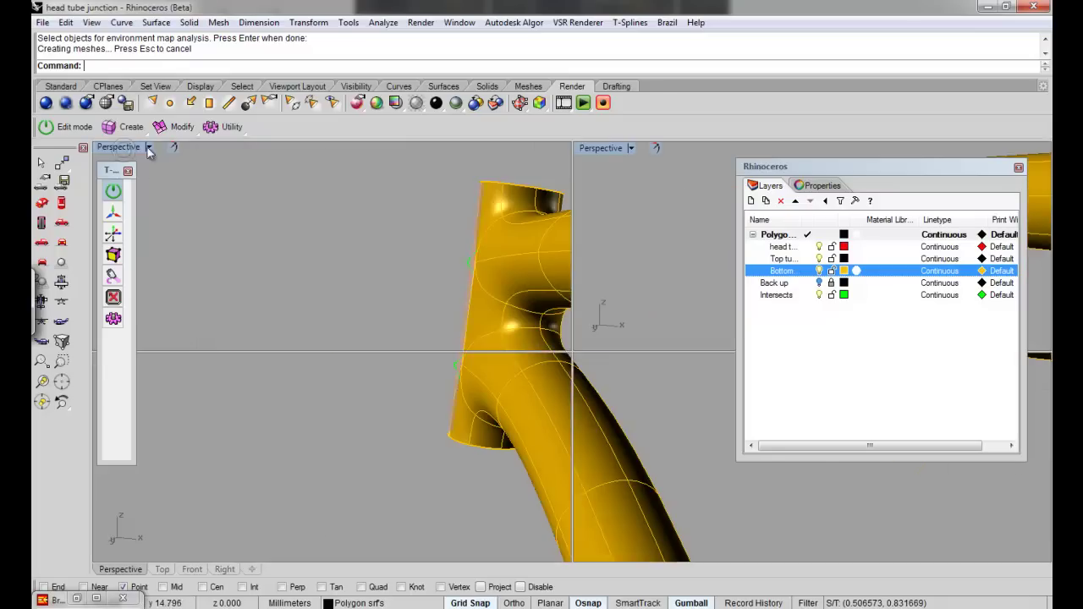
left_click_drag(108, 174, 147, 161)
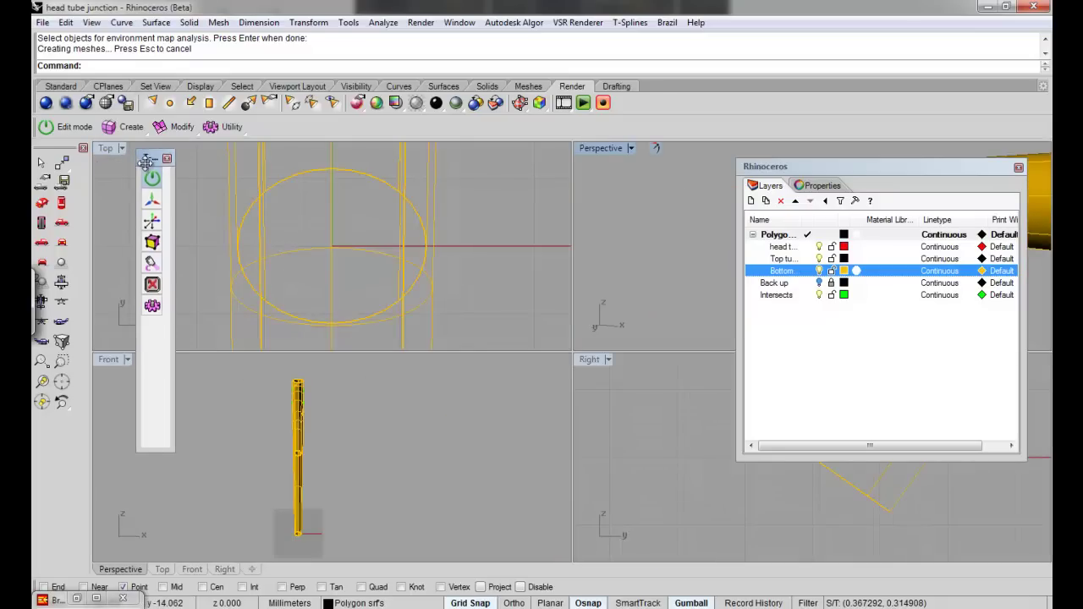
double_click(106, 359)
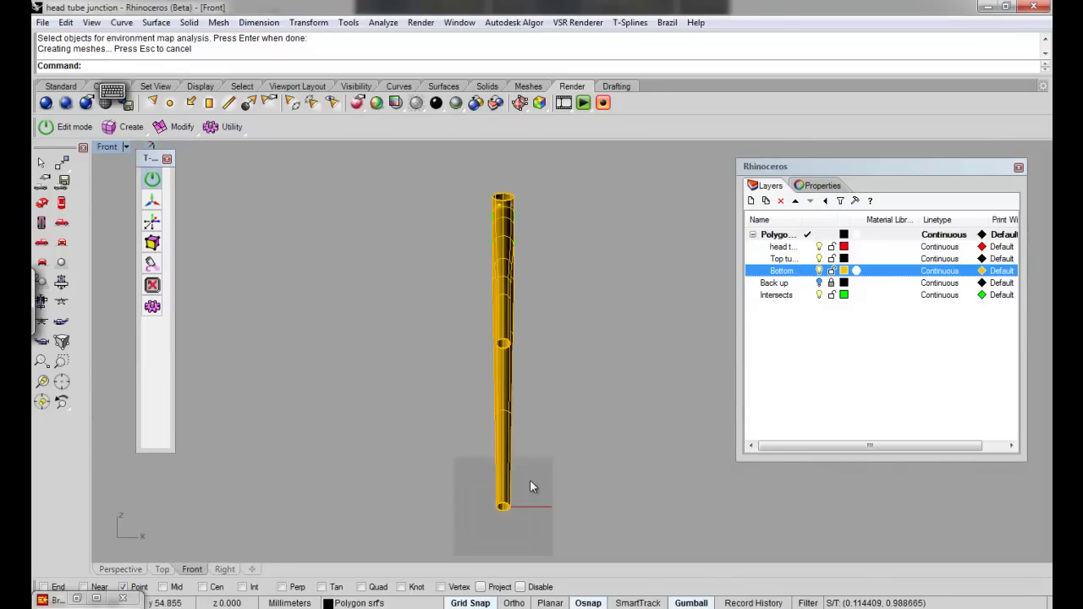
left_click_drag(555, 329, 511, 177)
key("Delete")
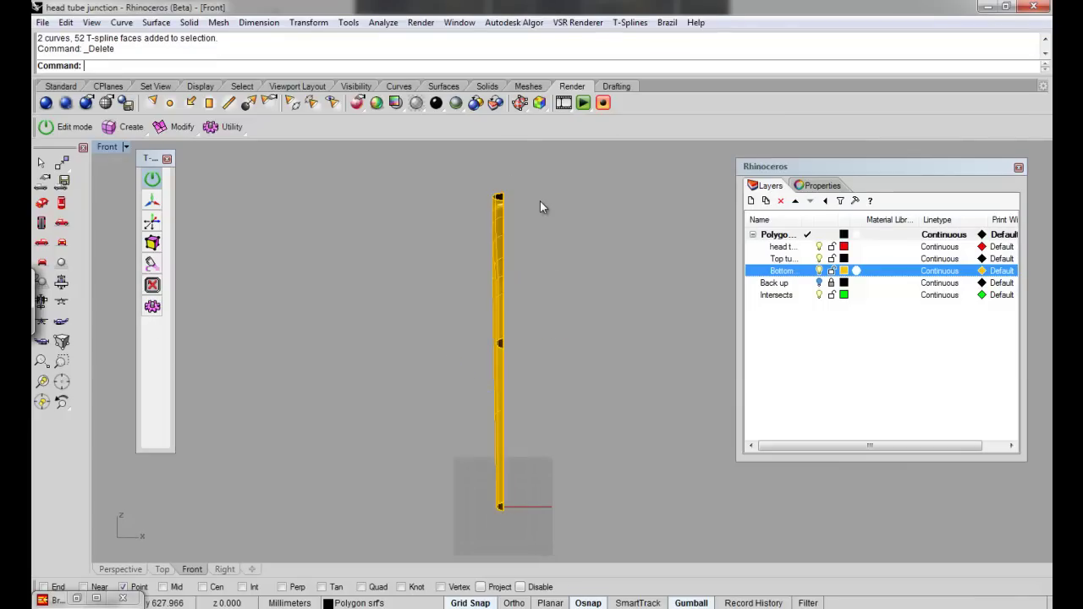
Return to a maximized Perspective view showing the remaining half of the frame
double_click(106, 148)
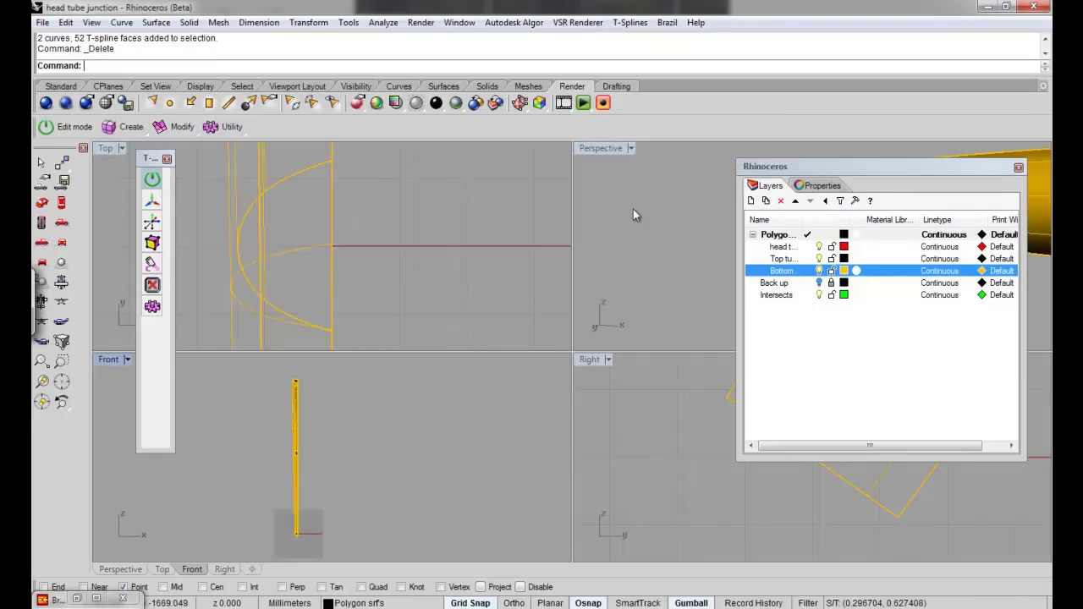
double_click(598, 148)
right_click_drag(519, 242, 510, 298)
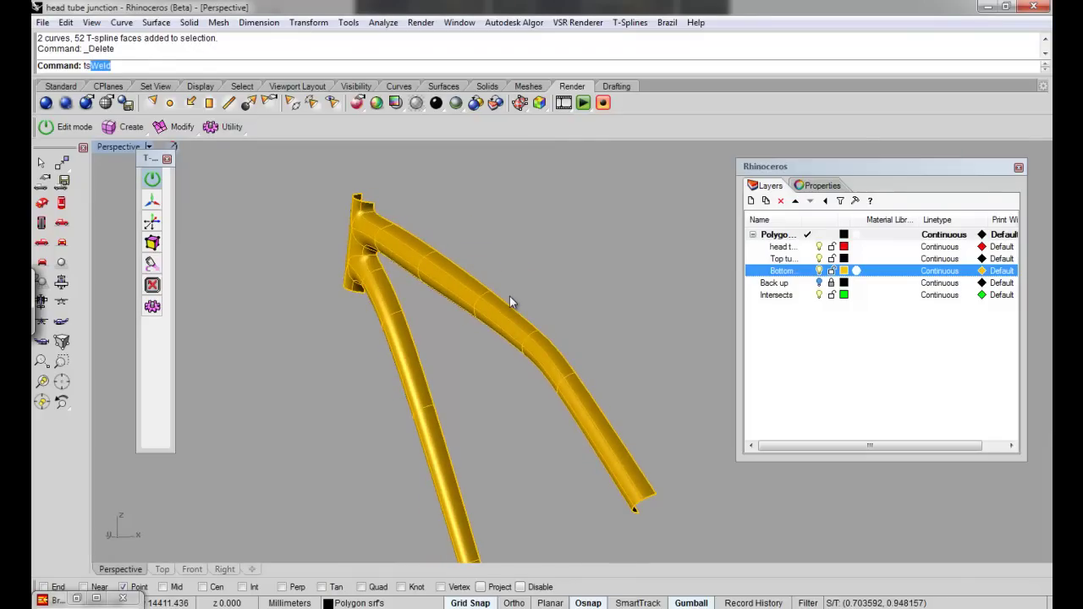
Apply axial T-spline symmetry to the half frame, defining the plane from the head tube's upper rim to the top tube's rear end
type("ymmetry")
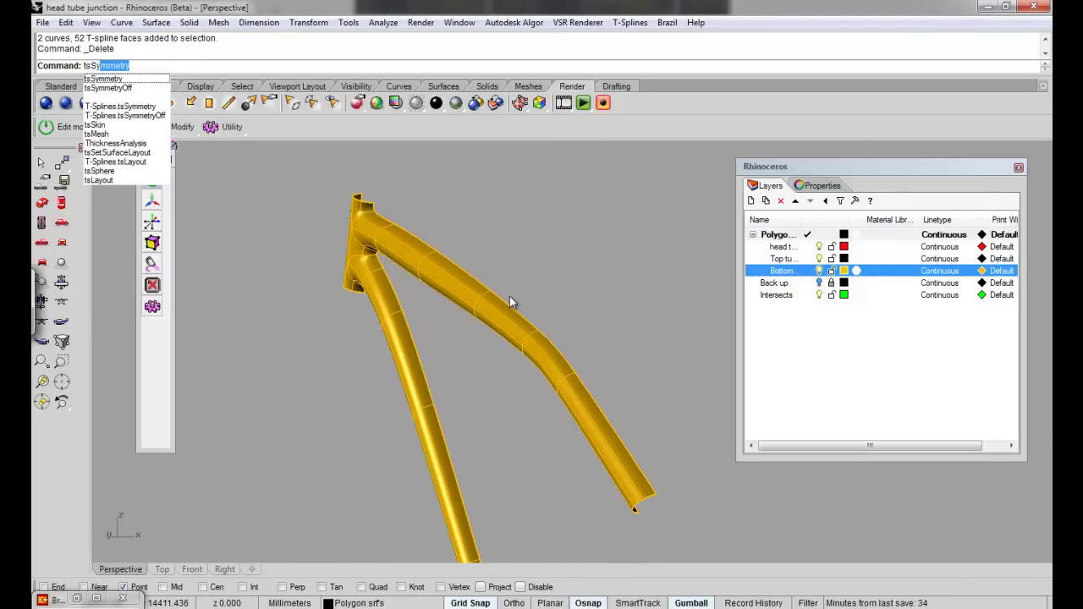
key("Return")
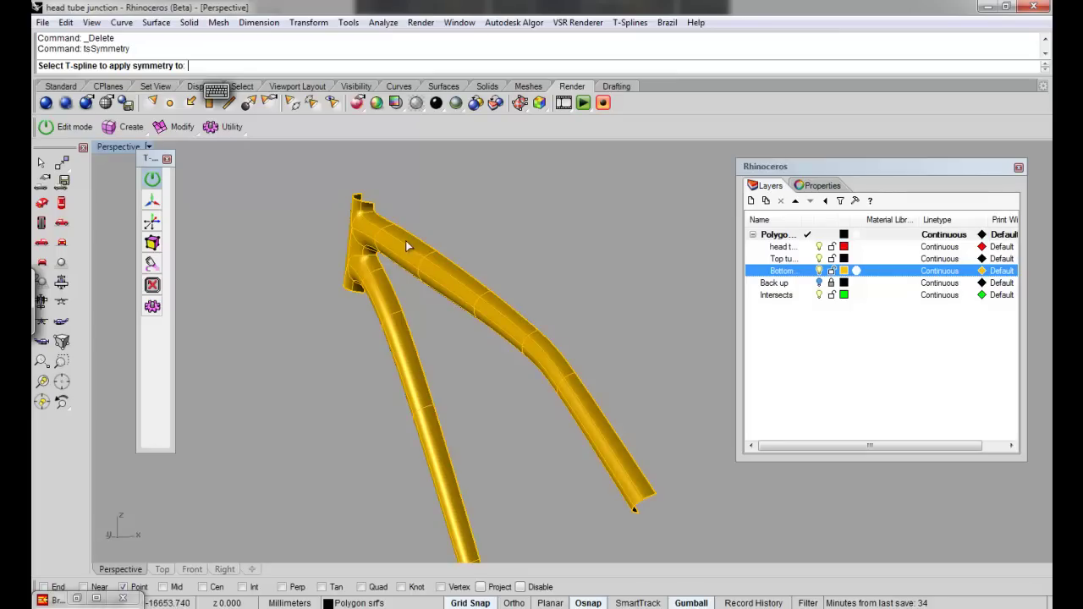
left_click(382, 247)
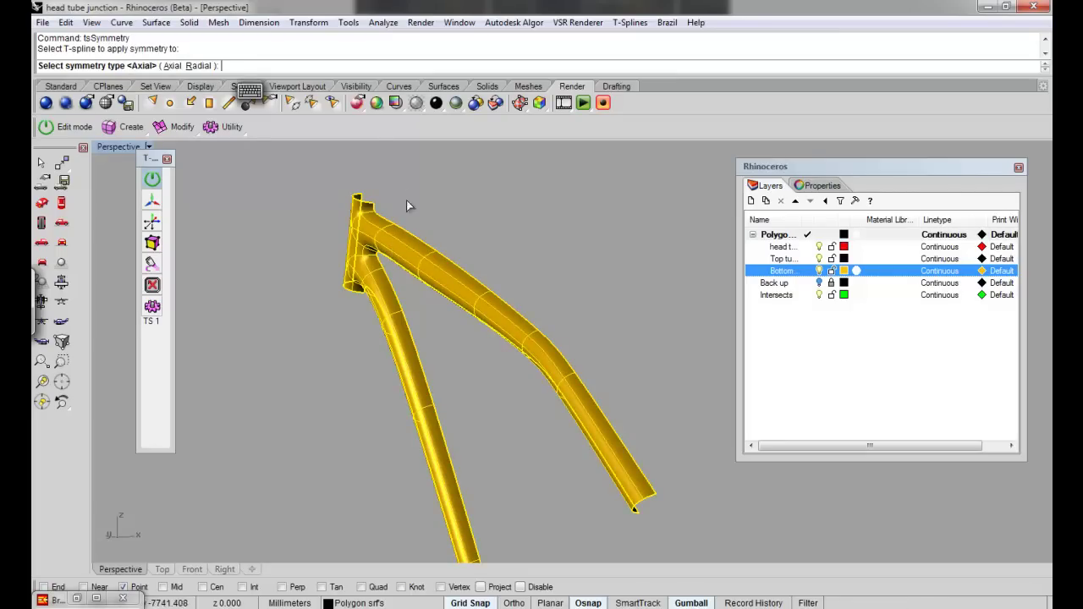
left_click(170, 66)
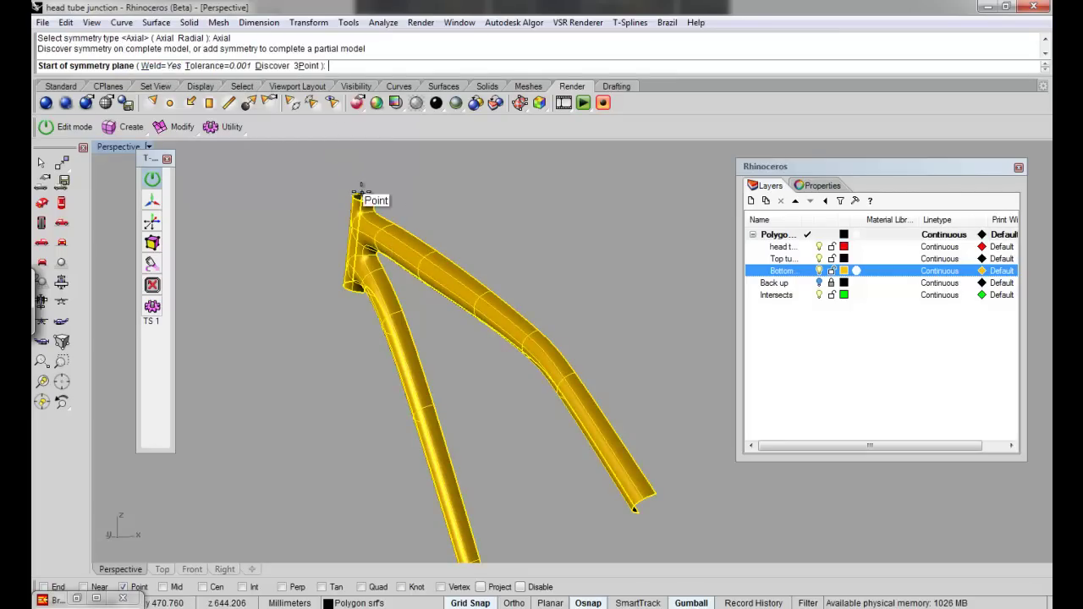
left_click(362, 195)
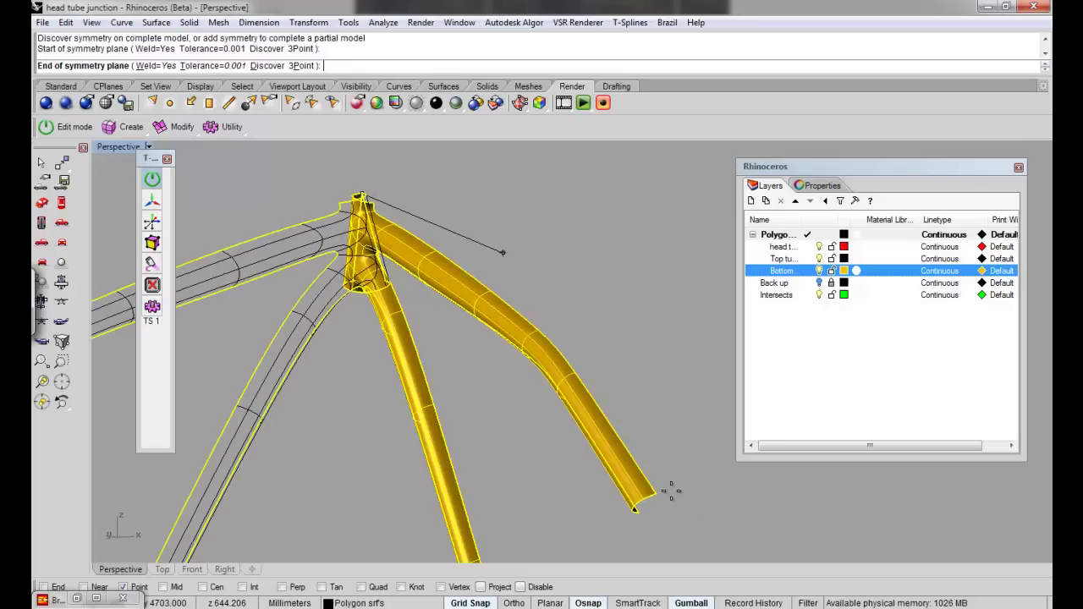
left_click(655, 497)
Test the symmetry by moving a side face of the top tube outward along X, and undo the move
right_click_drag(657, 441, 568, 407)
scroll(365, 279, "up", 5)
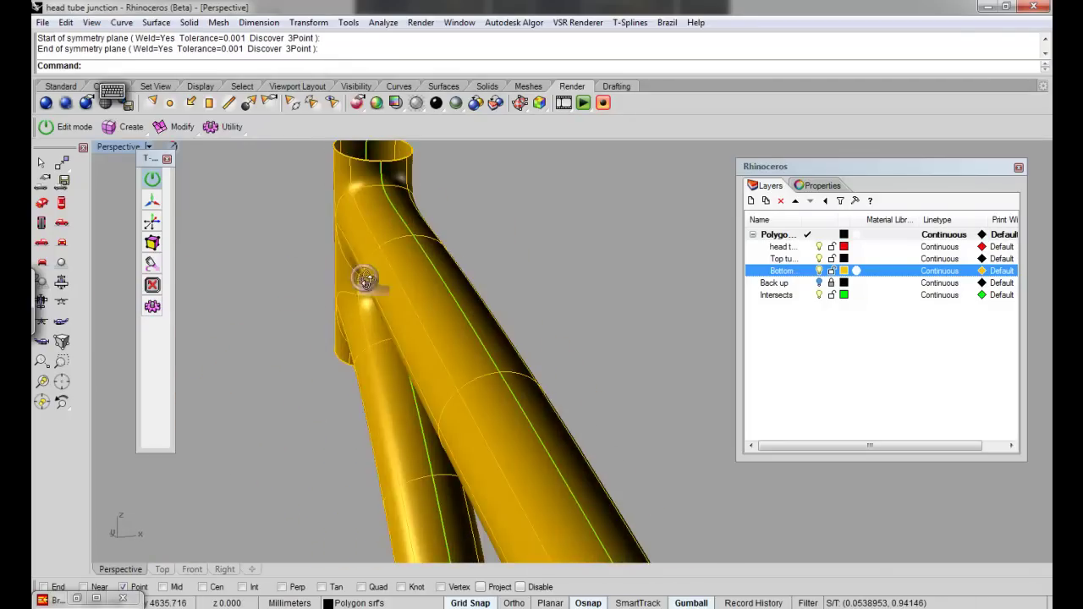
right_click_drag(366, 280, 426, 312)
left_click(374, 279)
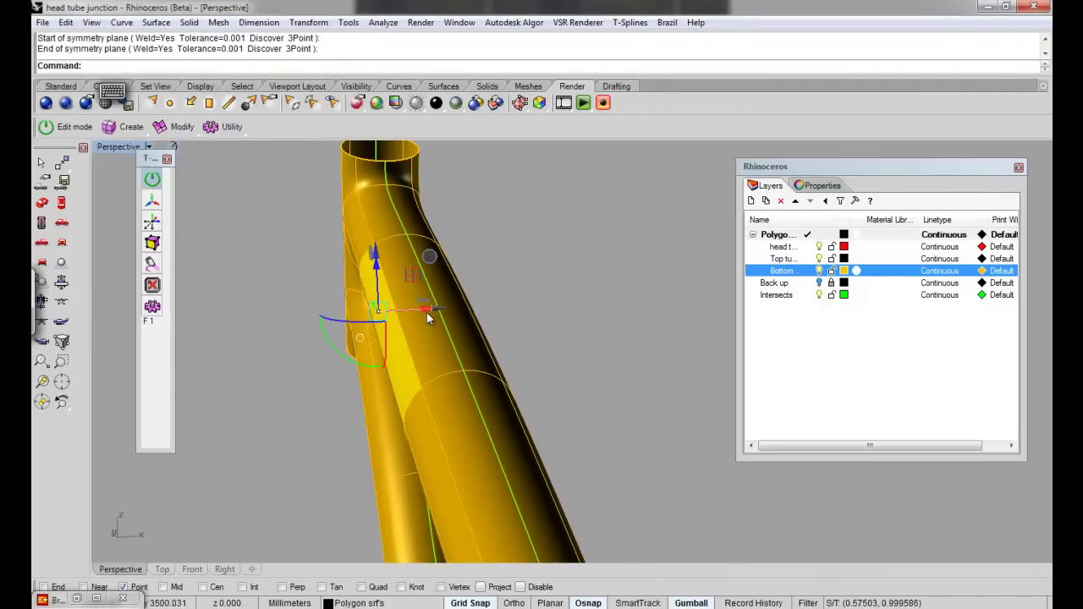
left_click_drag(426, 312, 377, 313)
key("Escape")
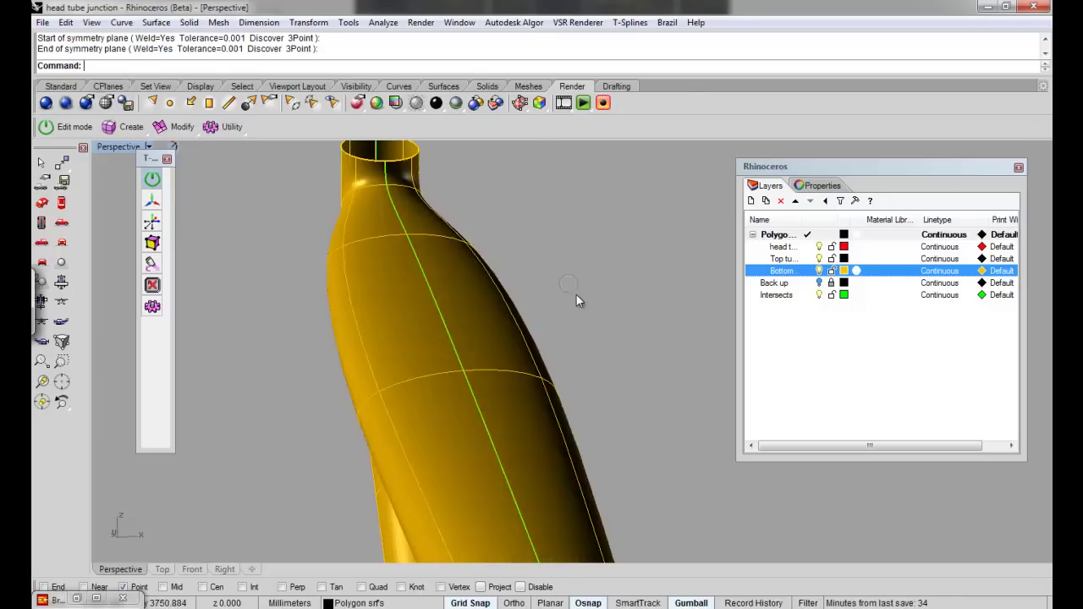
right_click_drag(575, 329, 533, 327)
key("ctrl+z")
left_click(350, 314)
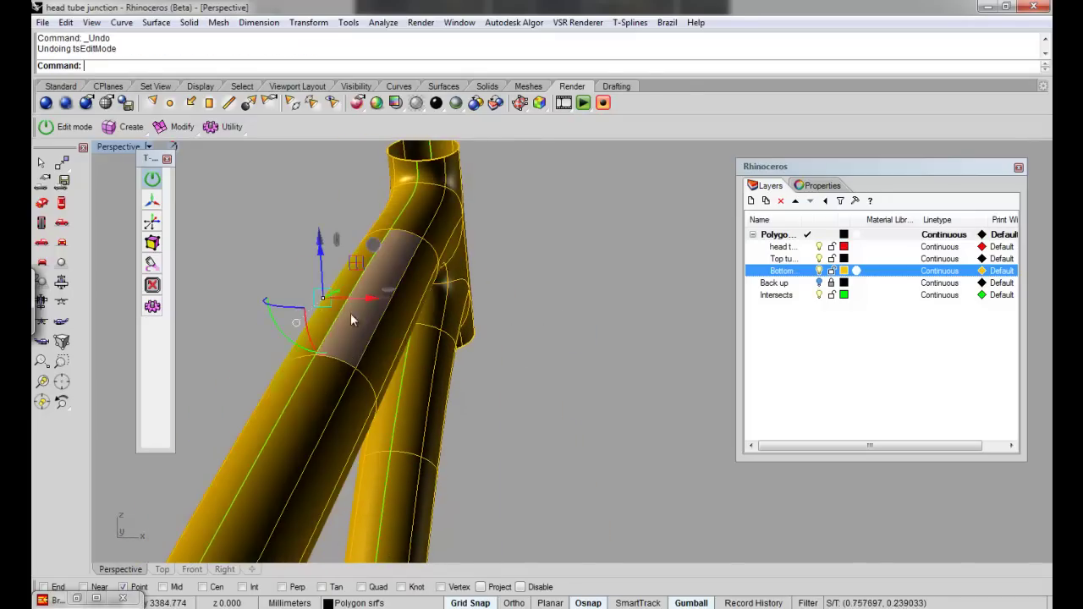
right_click_drag(350, 315, 298, 312)
scroll(521, 288, "down", 5)
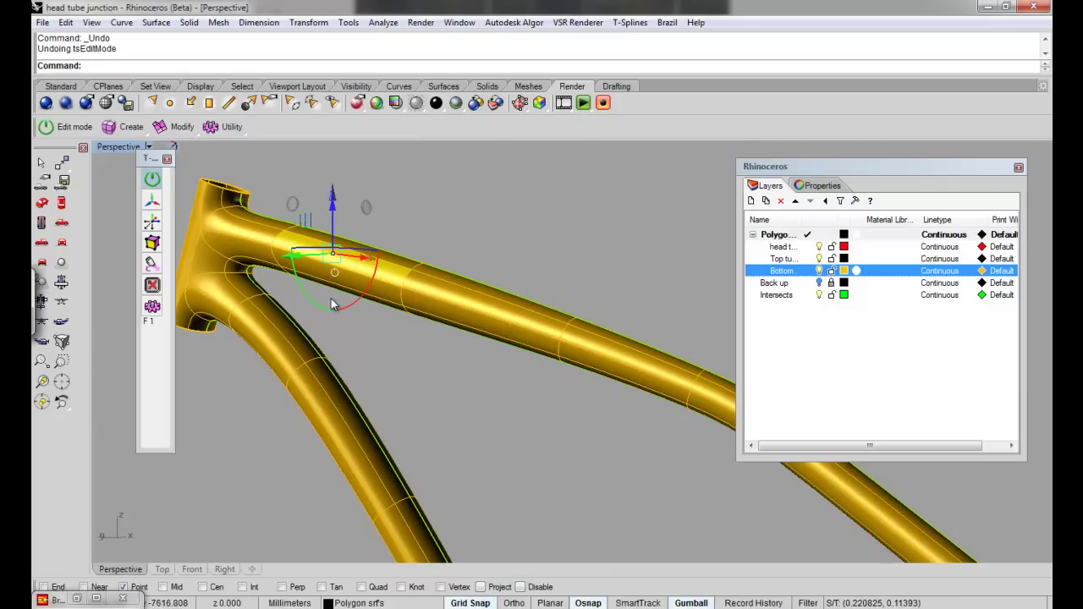
left_click(155, 245)
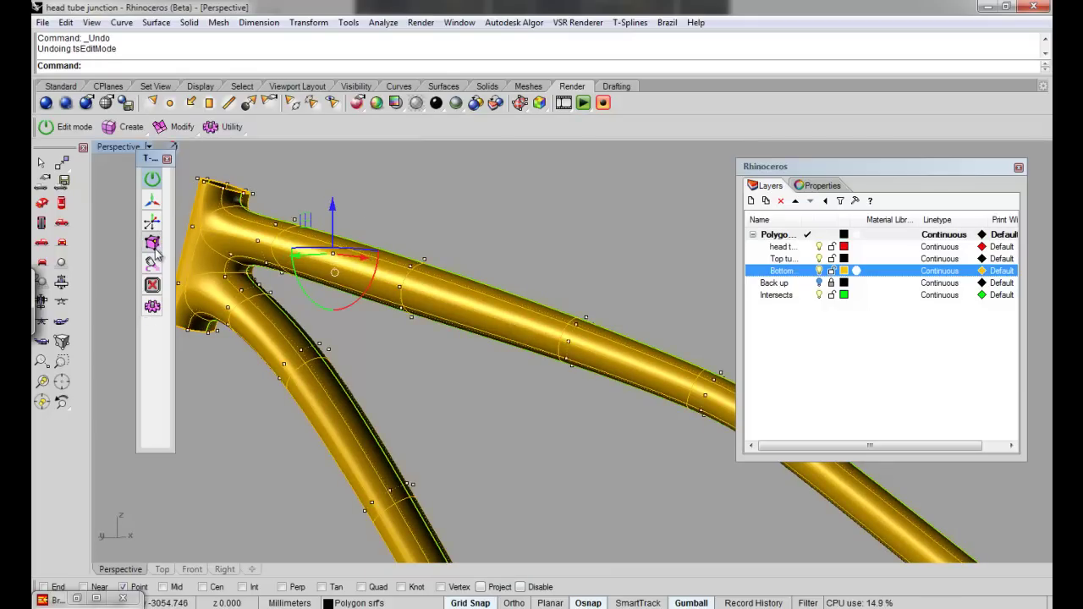
key("Escape")
Select four consecutive symmetry-line edges along the top tube's underside and translate them 15 mm along Z
right_click_drag(474, 391, 345, 343)
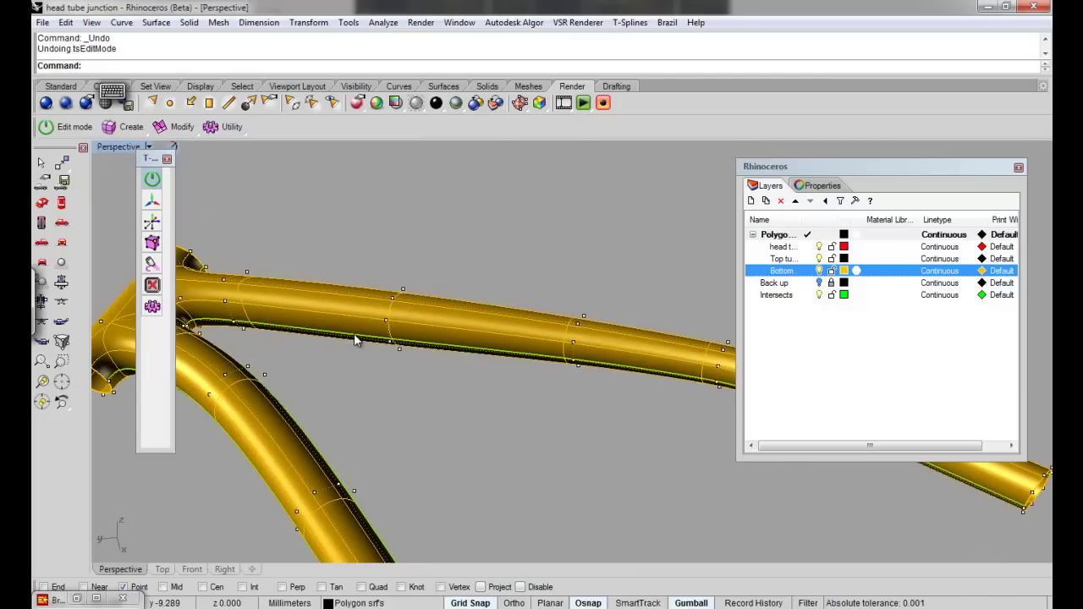
right_click_drag(436, 352, 401, 406)
key("s")
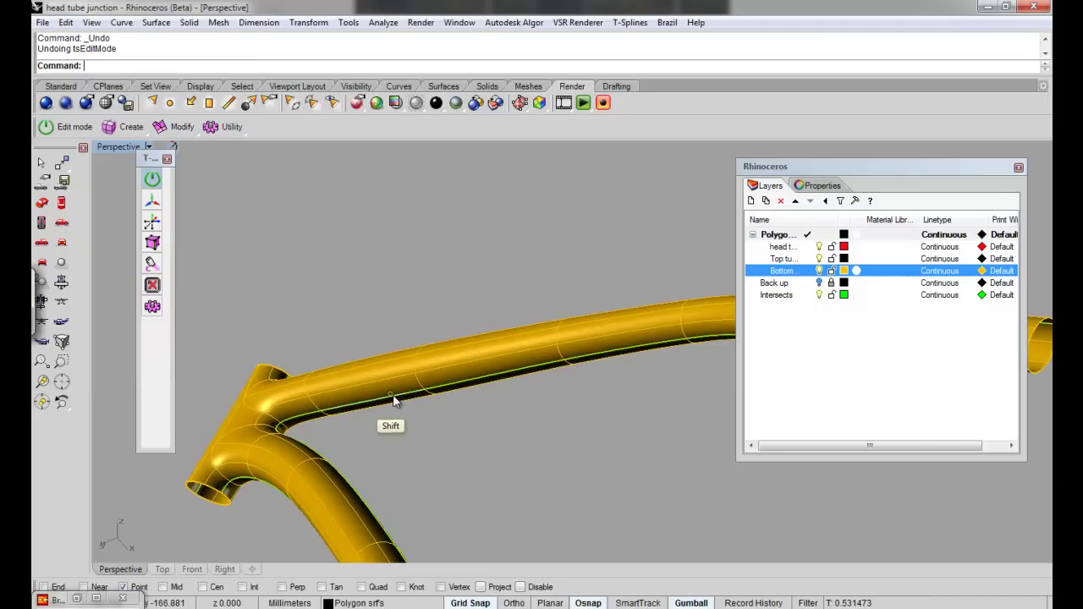
left_click(394, 399, "shift")
left_click(496, 380, "shift")
left_click(626, 357, "shift")
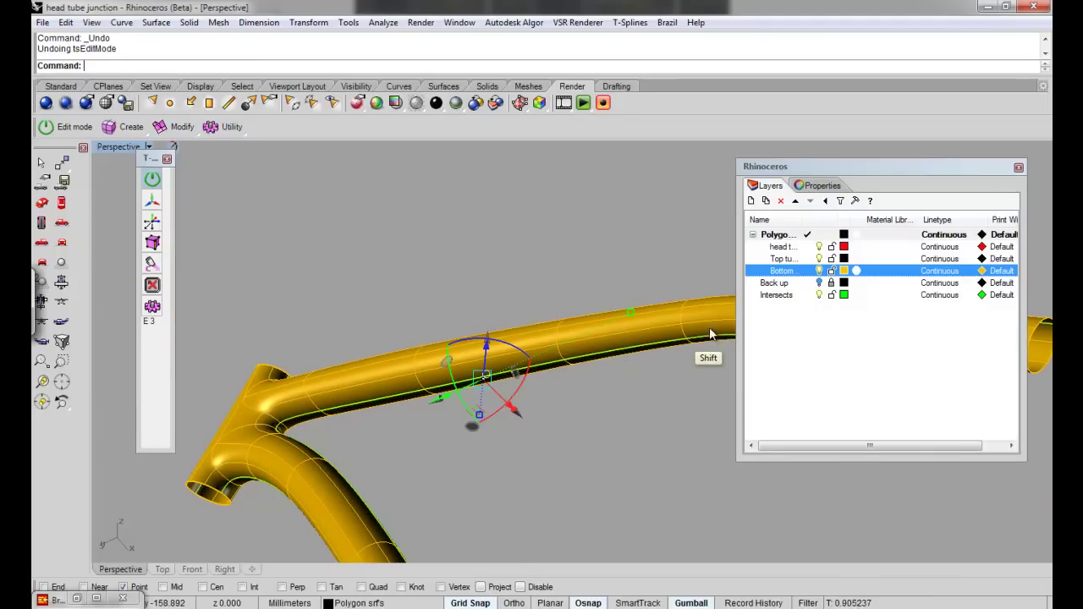
left_click(718, 345, "shift")
right_click_drag(717, 346, 470, 427)
scroll(469, 435, "up", 2)
right_click_drag(609, 384, 512, 430, "shift")
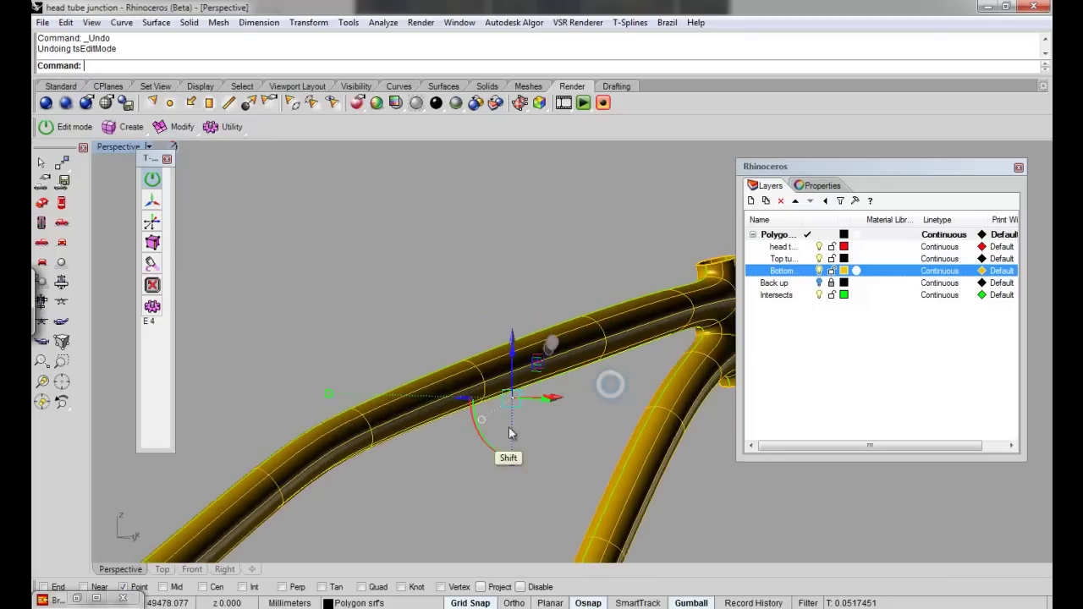
scroll(528, 349, "up", 4)
right_click_drag(554, 320, 542, 395)
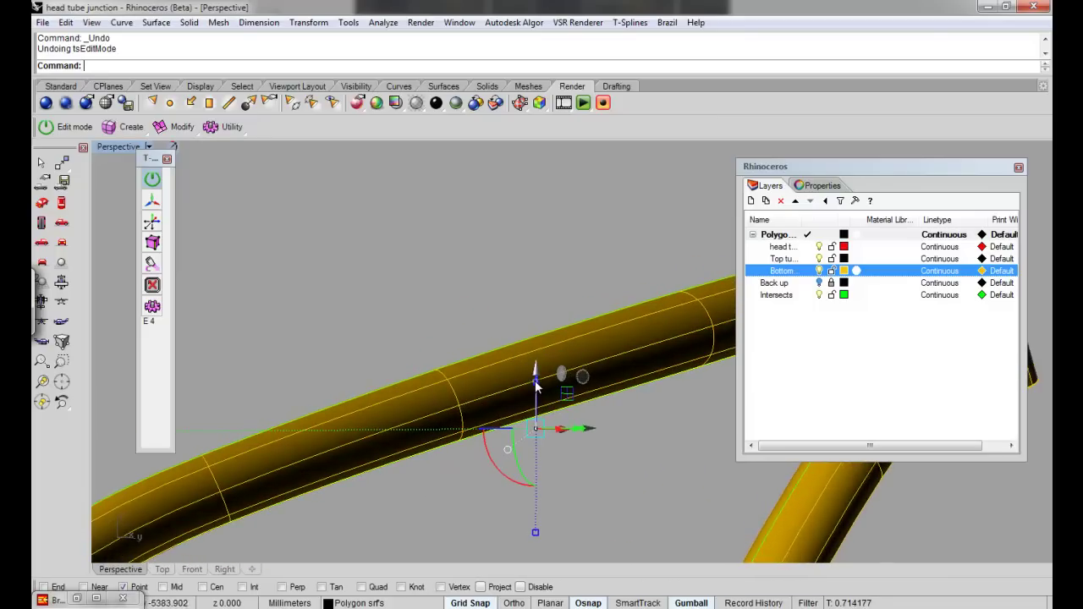
left_click(536, 380)
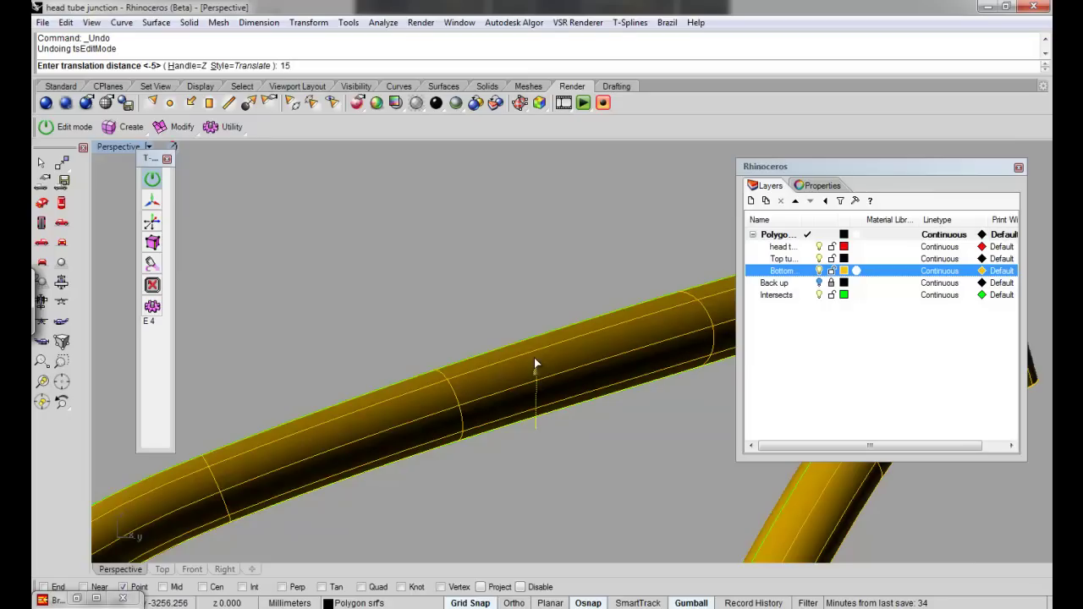
key("Return")
Select the row of four side faces along the top tube and translate them 5 mm along X
right_click_drag(409, 433, 482, 377)
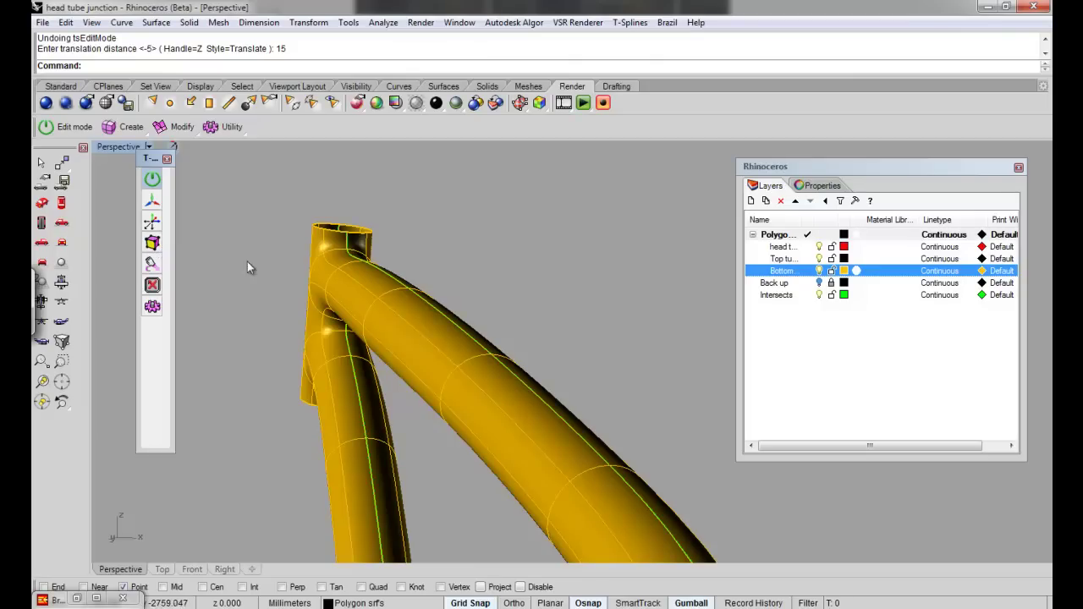
left_click(409, 349)
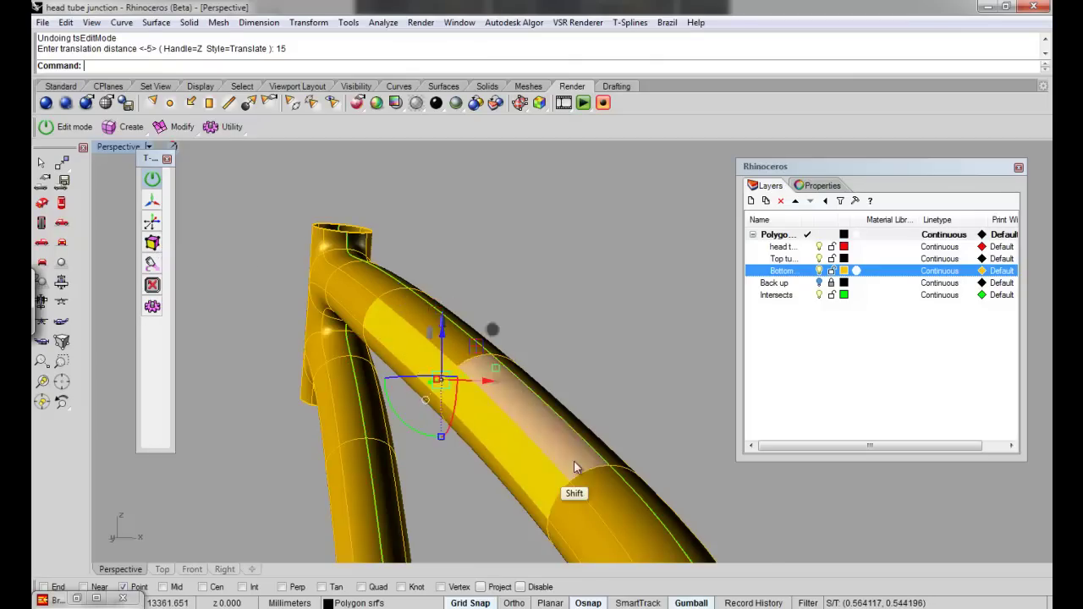
right_click_drag(573, 461, 523, 364, "shift")
left_click(533, 389, "shift")
right_click_drag(607, 457, 526, 347, "shift")
left_click(485, 358, "shift")
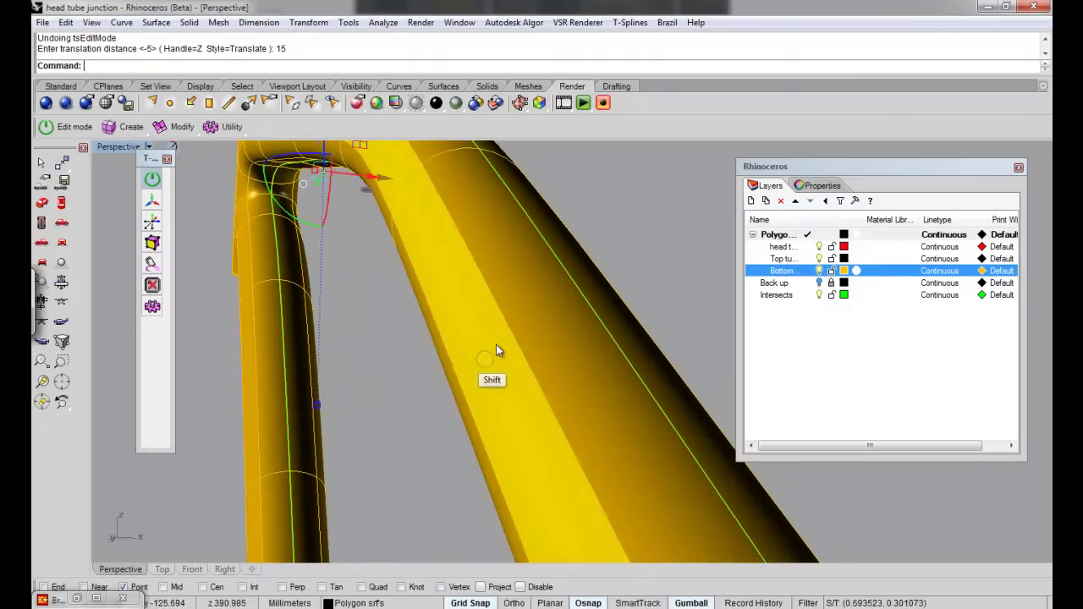
scroll(496, 344, "down", 7)
right_click_drag(512, 385, 501, 358)
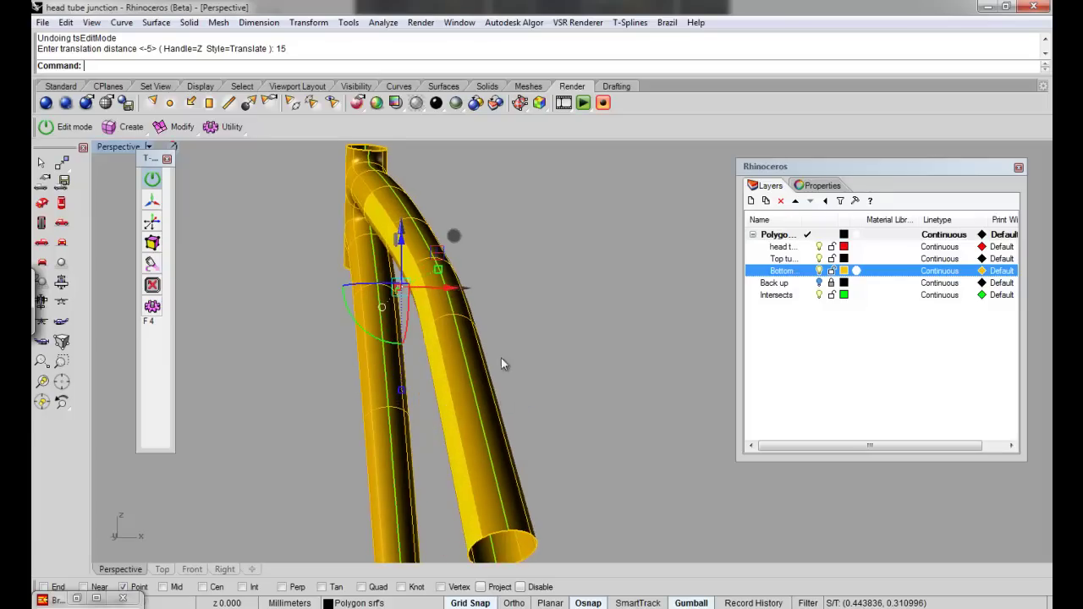
left_click(446, 291)
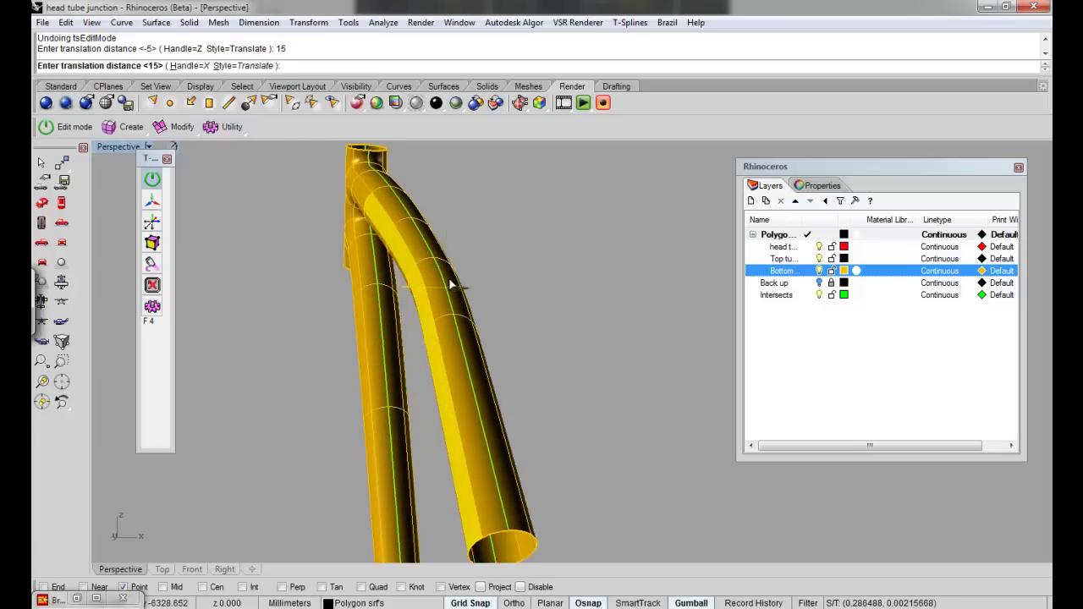
type("5")
key("Return")
right_click_drag(471, 280, 465, 304)
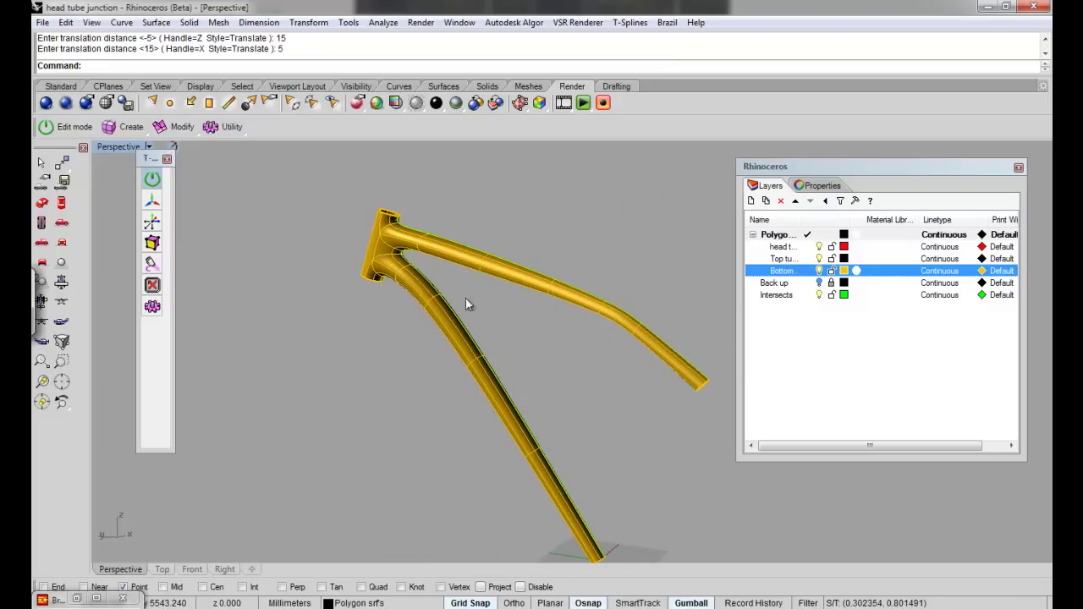
right_click_drag(556, 364, 524, 352, "shift")
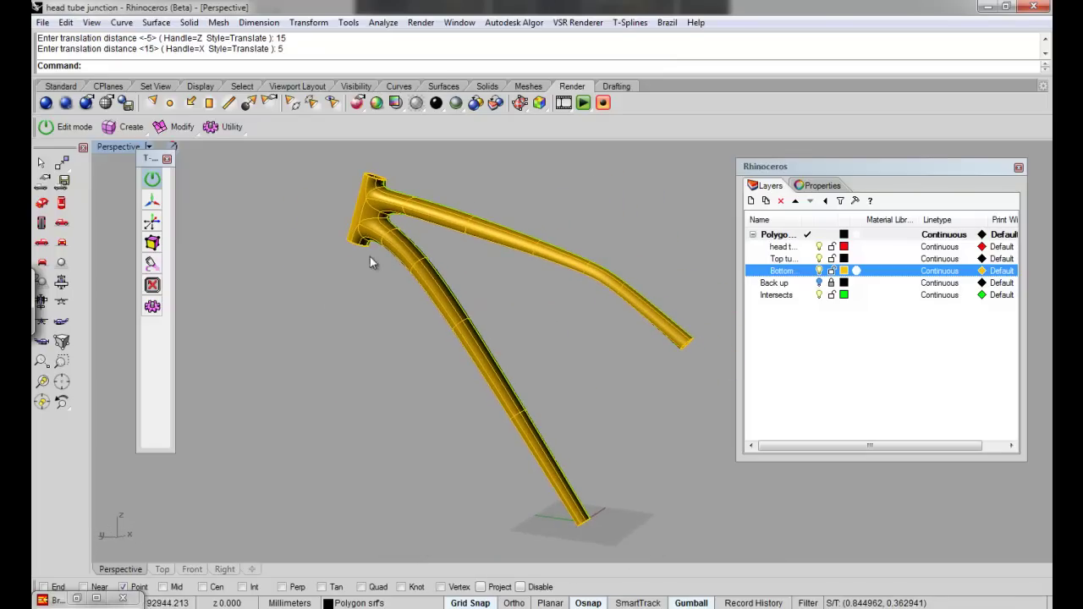